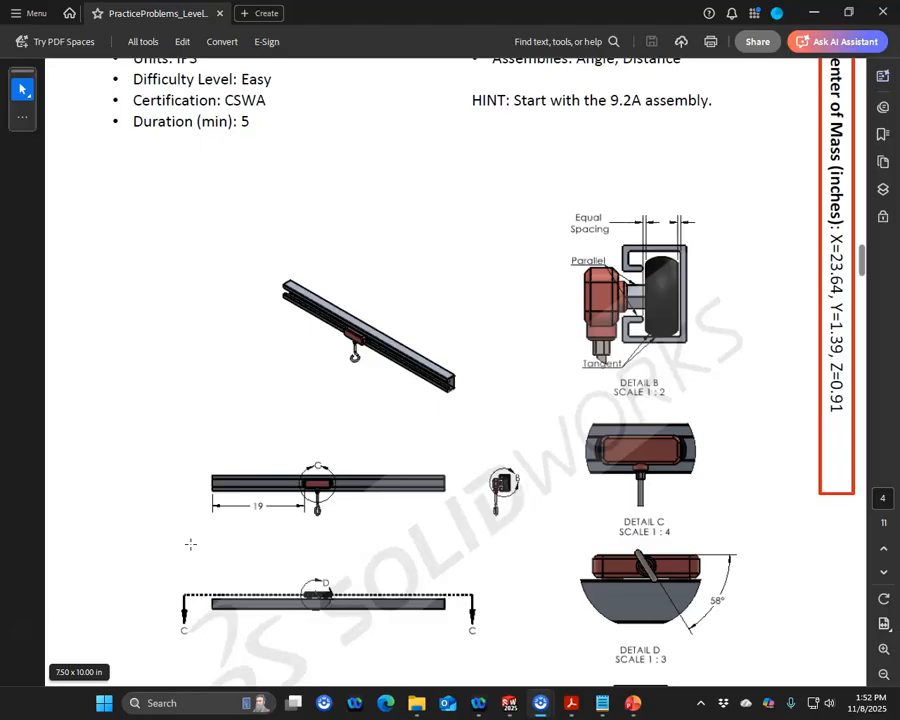
# Step: Review the Practice Problem 9.2B drawing, its mate requirements and the centre-of-mass target in the PDF
pyautogui.scroll(4, 190, 544)
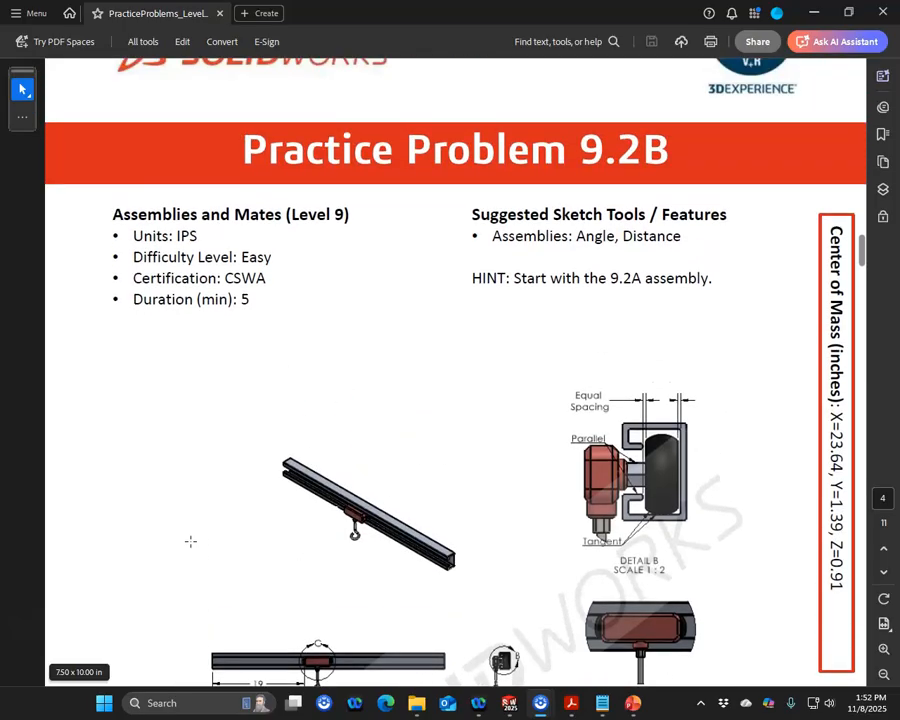
pyautogui.scroll(-4, 190, 541)
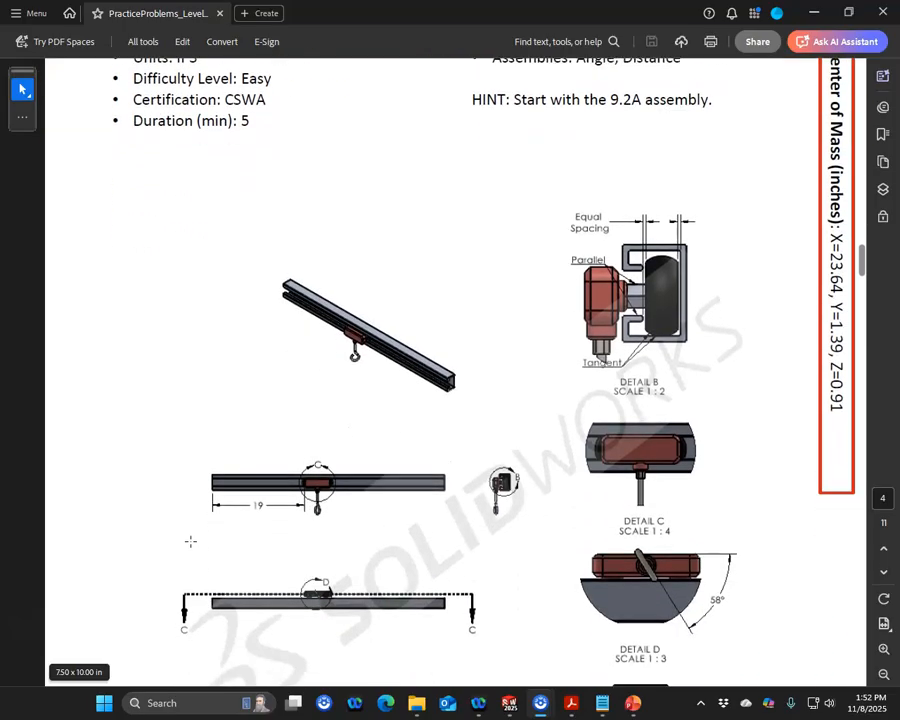
pyautogui.scroll(20, 282, 544)
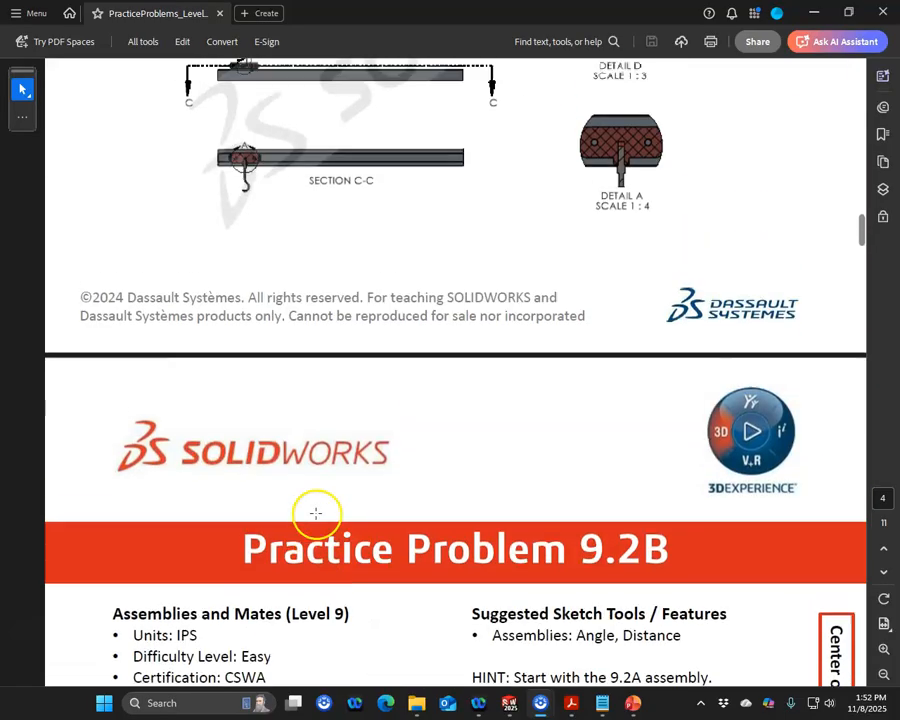
pyautogui.scroll(2, 350, 420)
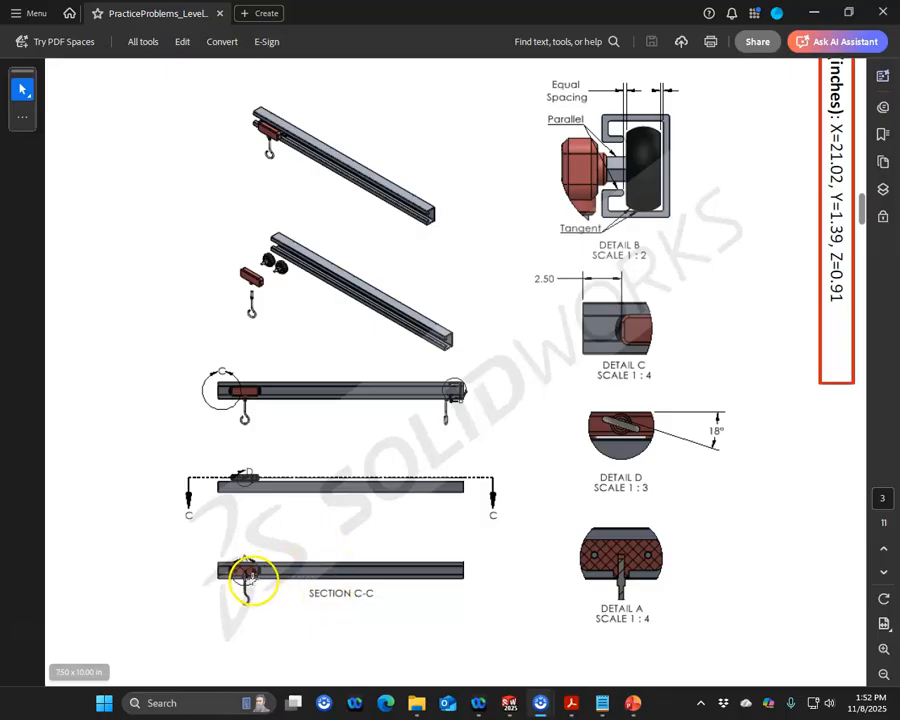
pyautogui.scroll(2, 405, 470)
pyautogui.scroll(2, 405, 467)
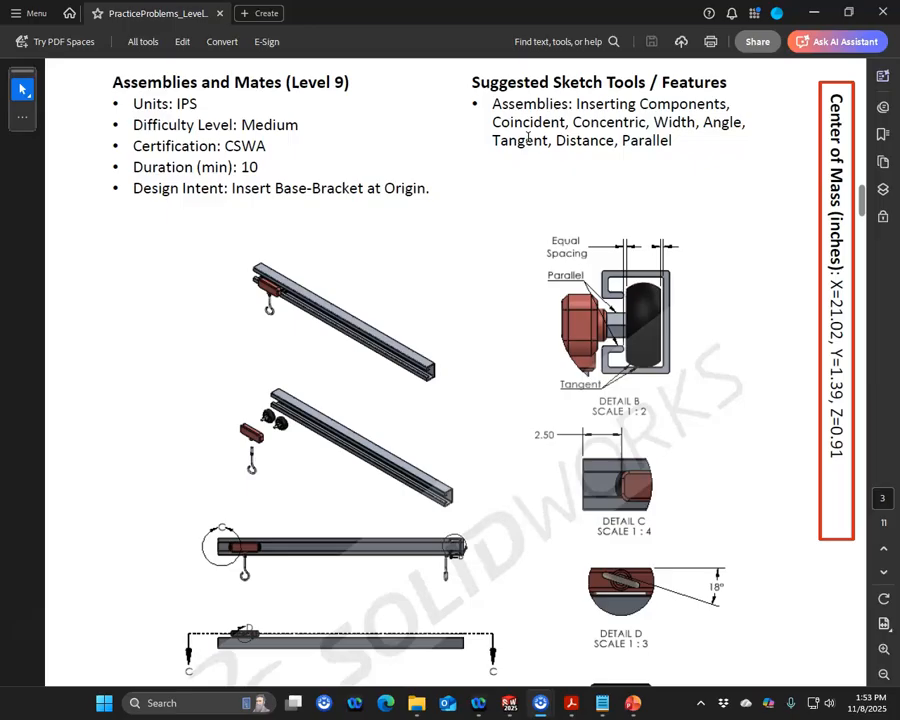
pyautogui.scroll(-3, 536, 170)
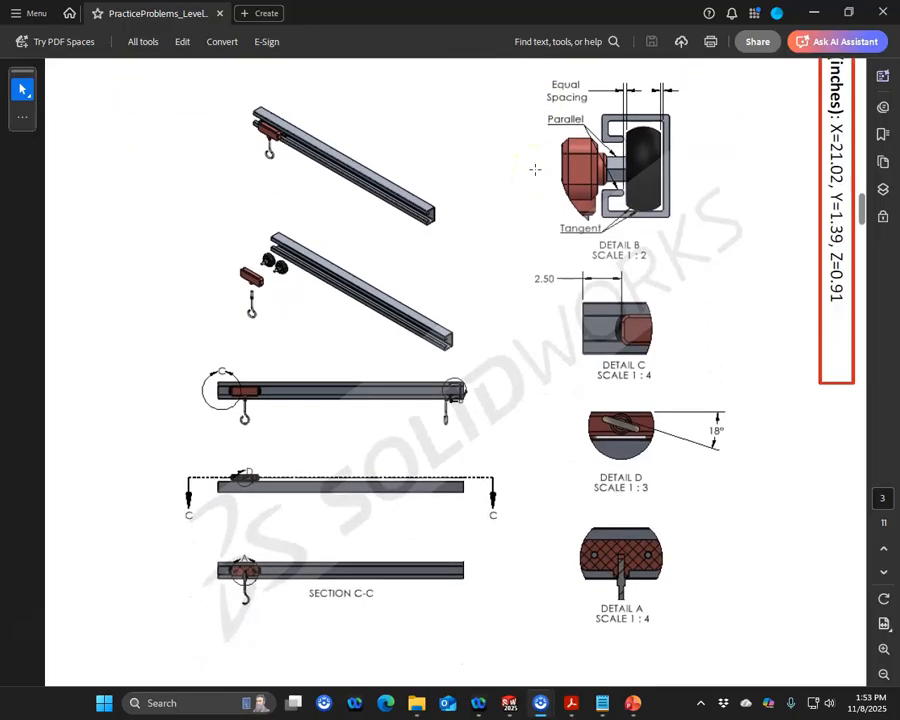
pyautogui.scroll(3, 536, 170)
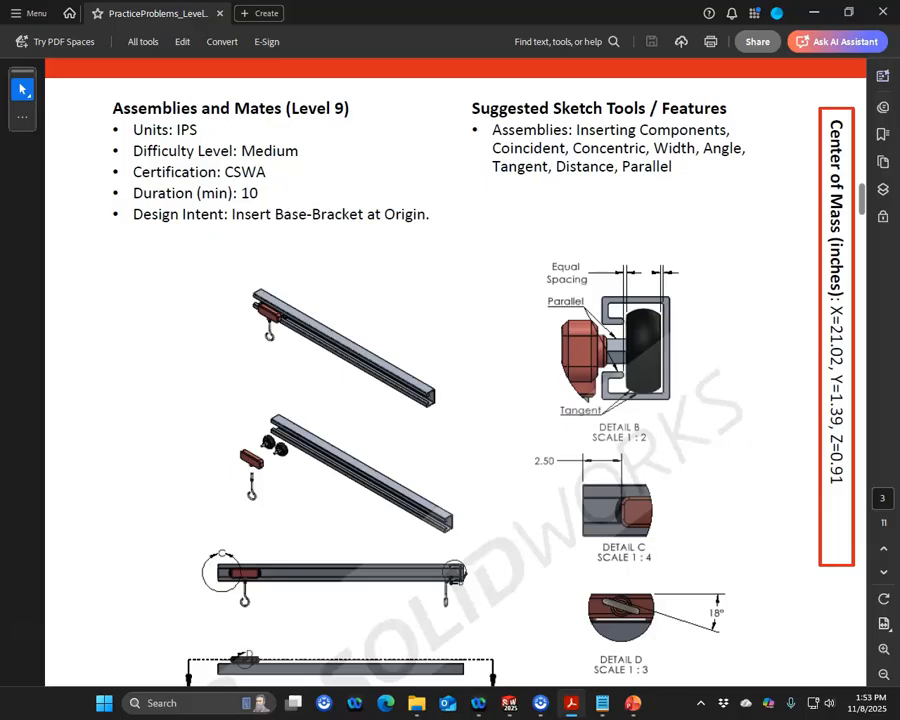
# Step: Open the Level 9.2 assembly components folder and preview the Base-Bracket part
pyautogui.moveTo(0, 20); pyautogui.dragTo(225, 46)
pyautogui.click(292, 72)
pyautogui.doubleClick(149, 174)
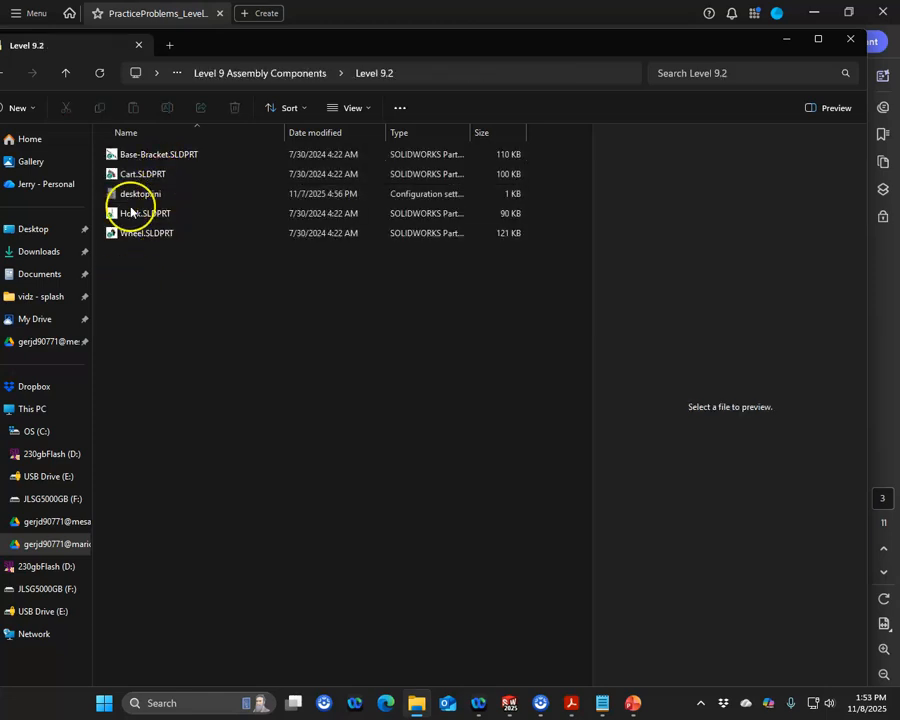
pyautogui.click(129, 161)
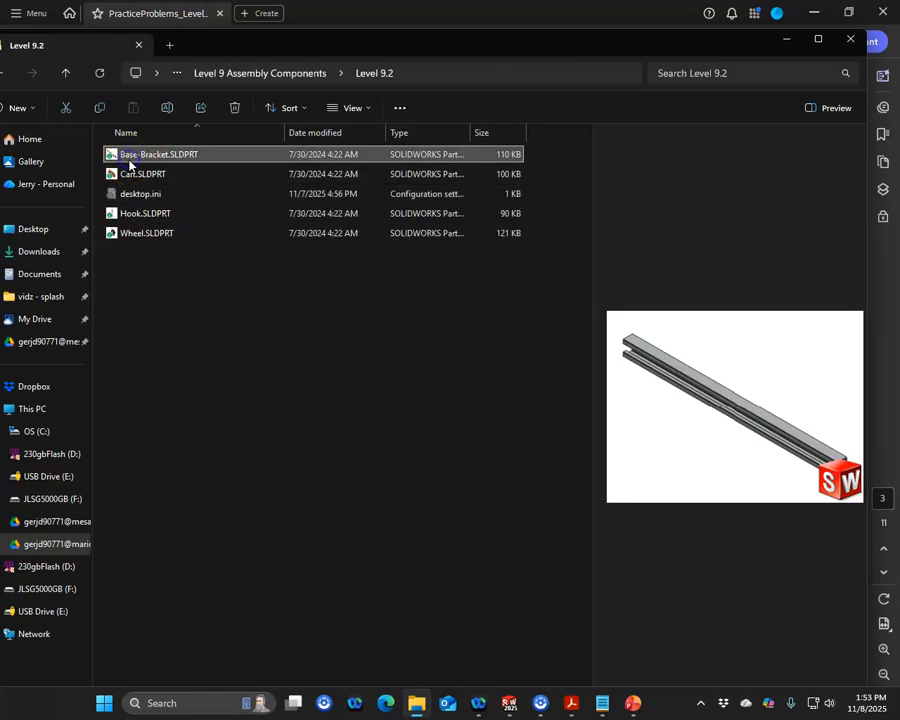
pyautogui.moveTo(351, 21); pyautogui.dragTo(0, 45)
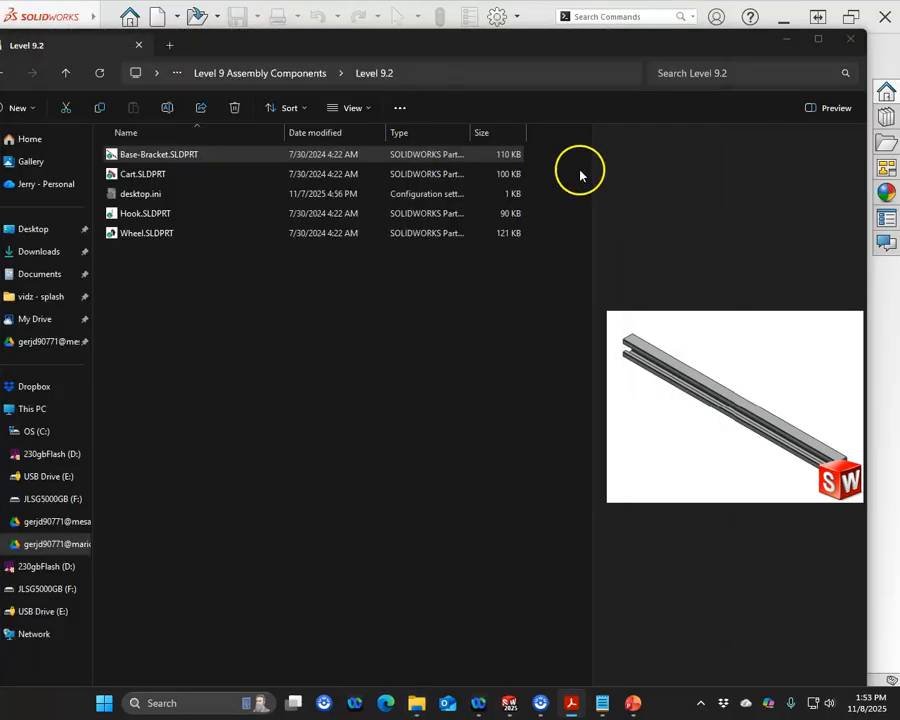
pyautogui.moveTo(717, 48); pyautogui.dragTo(0, 130)
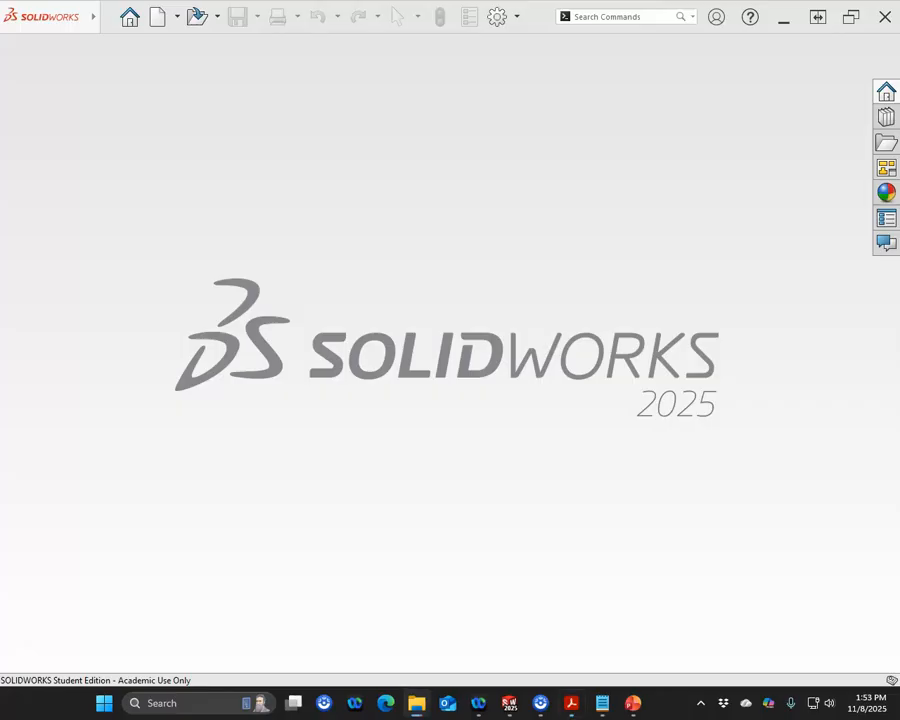
# Step: Start a new assembly and insert Base-Bracket.SLDPRT from the Level 9.2 folder at the origin
pyautogui.click(157, 18)
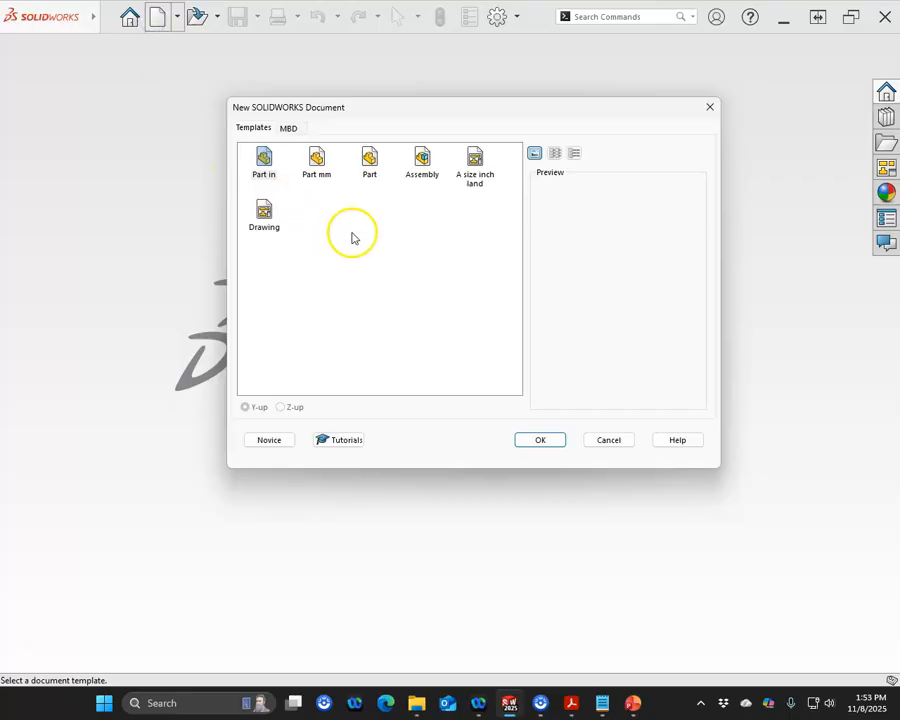
pyautogui.doubleClick(422, 178)
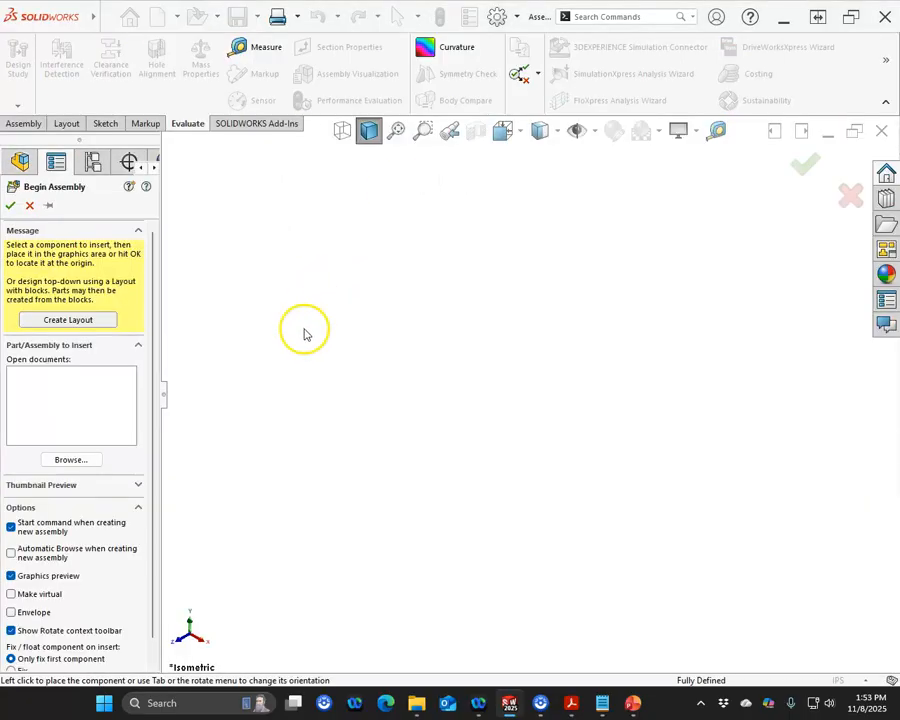
pyautogui.click(87, 461)
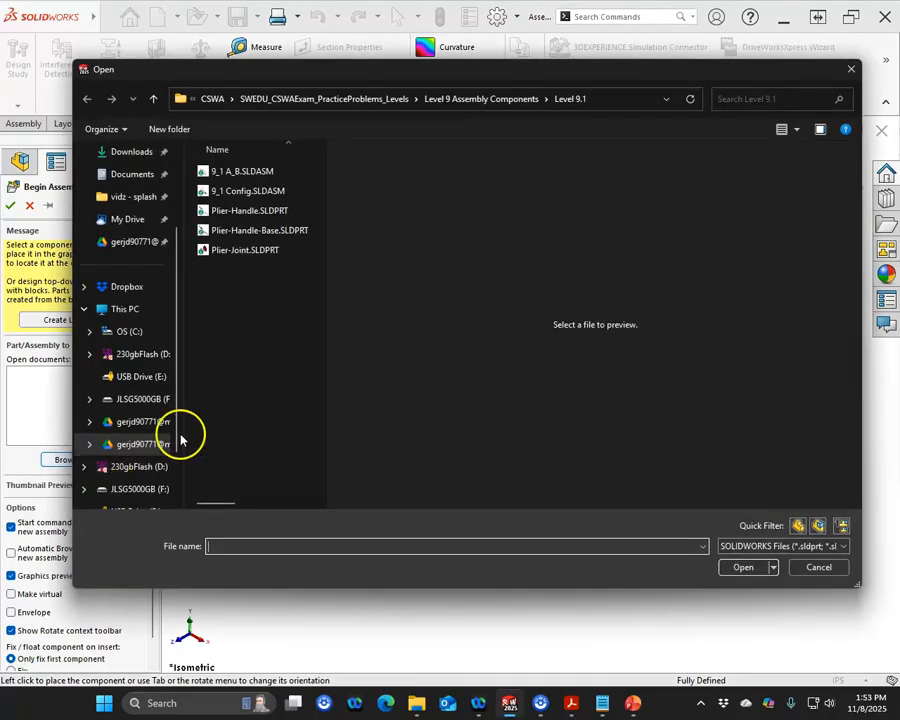
pyautogui.click(447, 106)
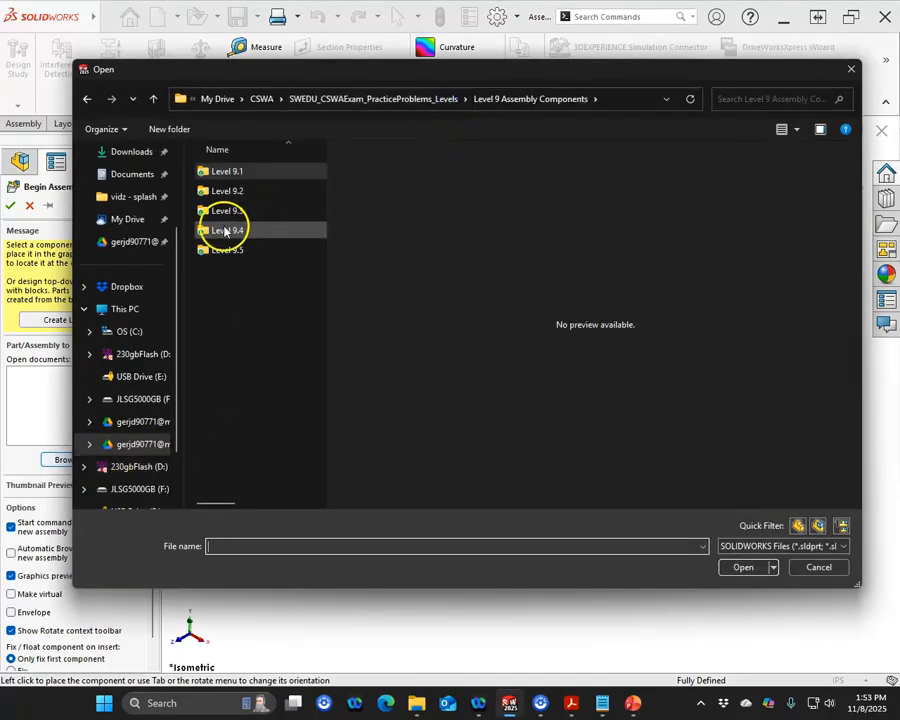
pyautogui.doubleClick(227, 196)
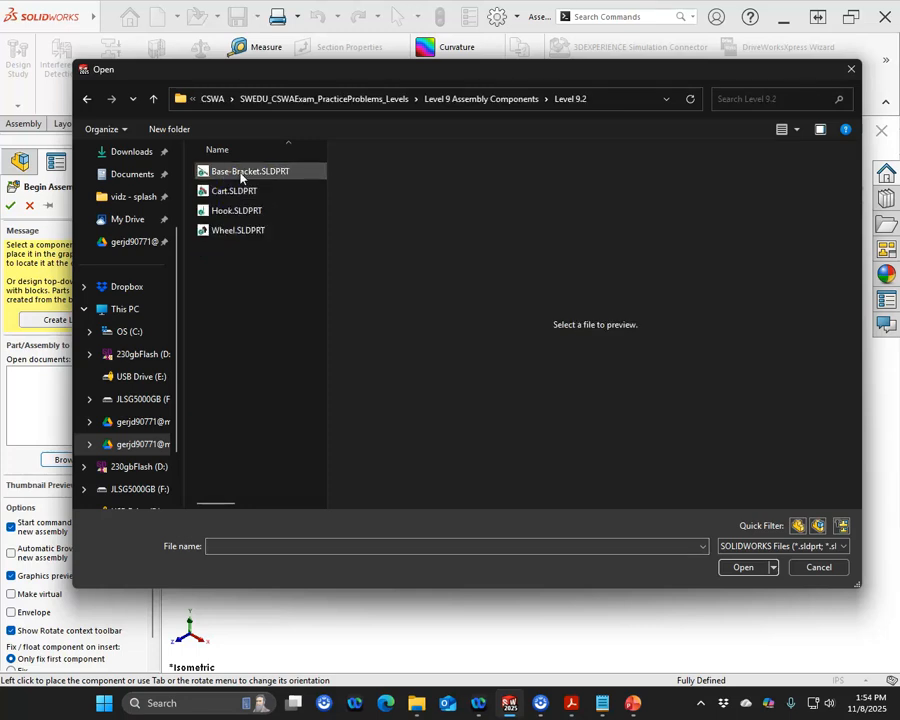
pyautogui.click(240, 173)
pyautogui.click(742, 622)
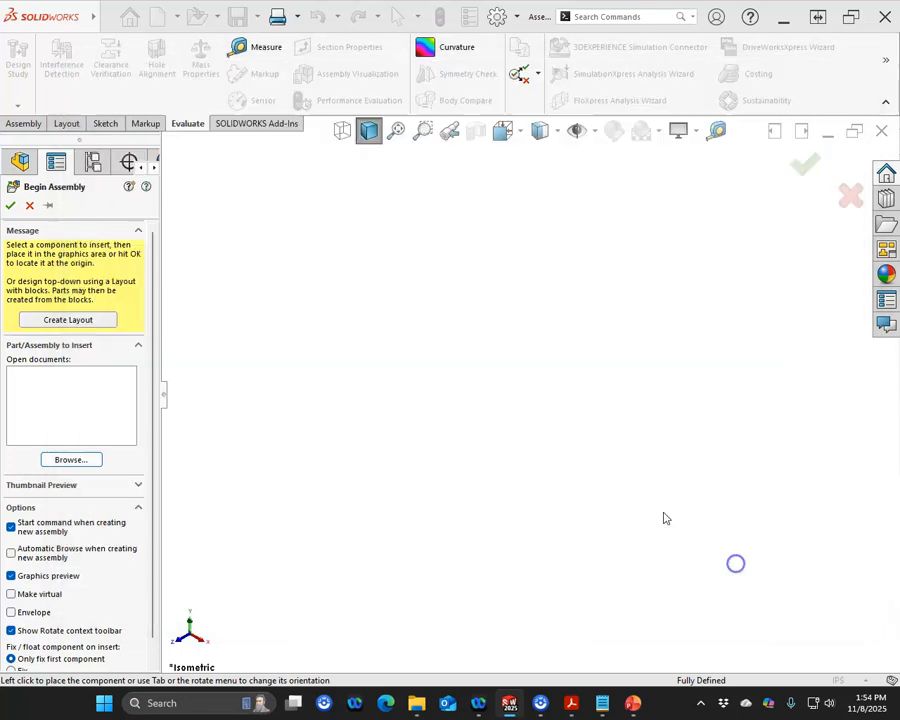
pyautogui.click(10, 206)
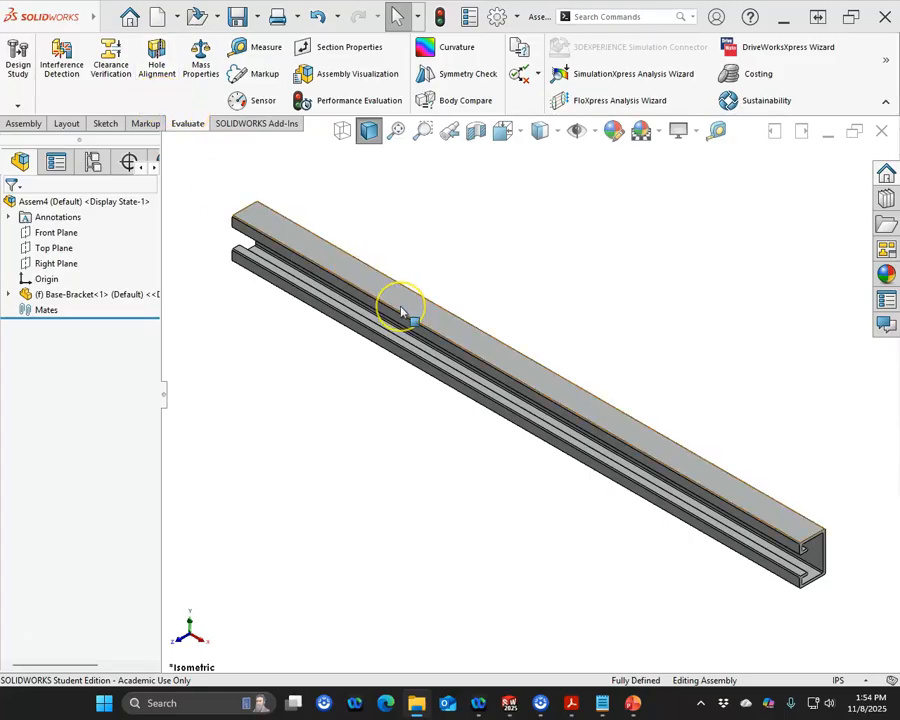
# Step: Insert the Wheel part from the Level 9.2 folder and place it near the end of the bracket
pyautogui.click(20, 124)
pyautogui.click(77, 68)
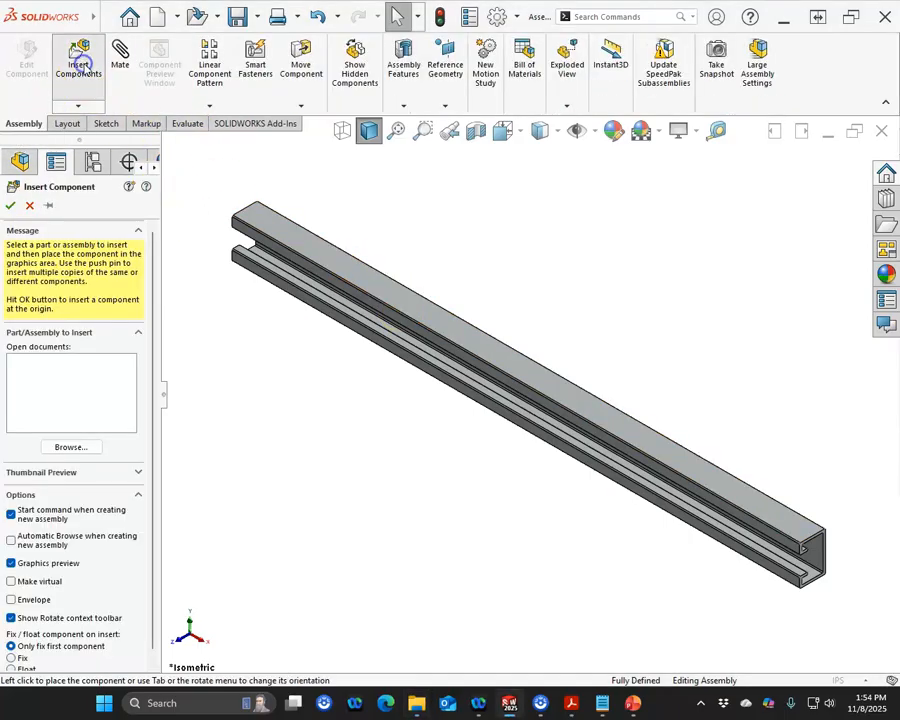
pyautogui.click(240, 230)
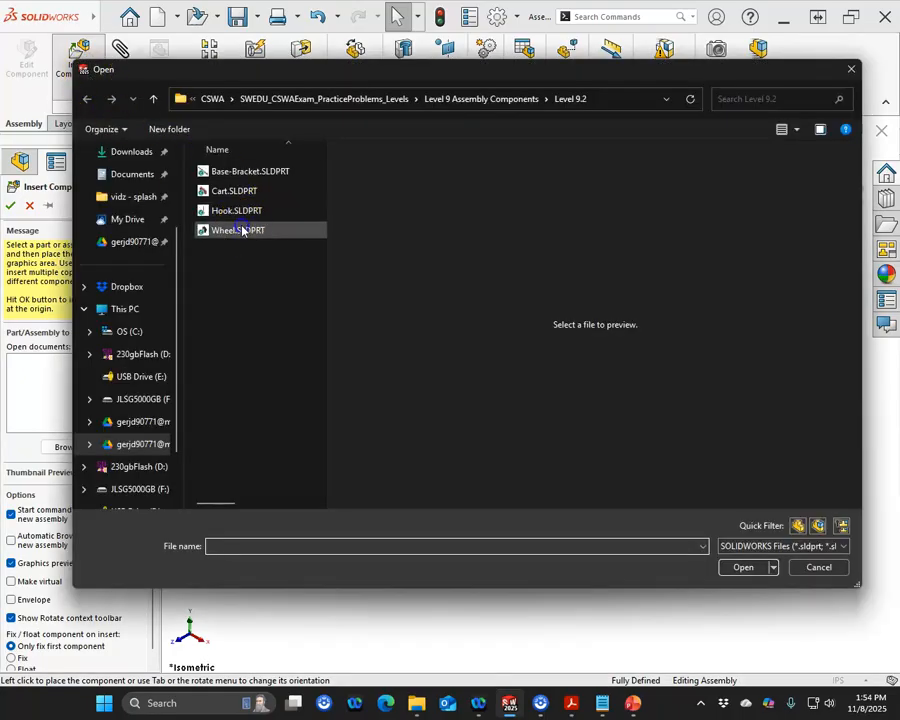
pyautogui.click(743, 567)
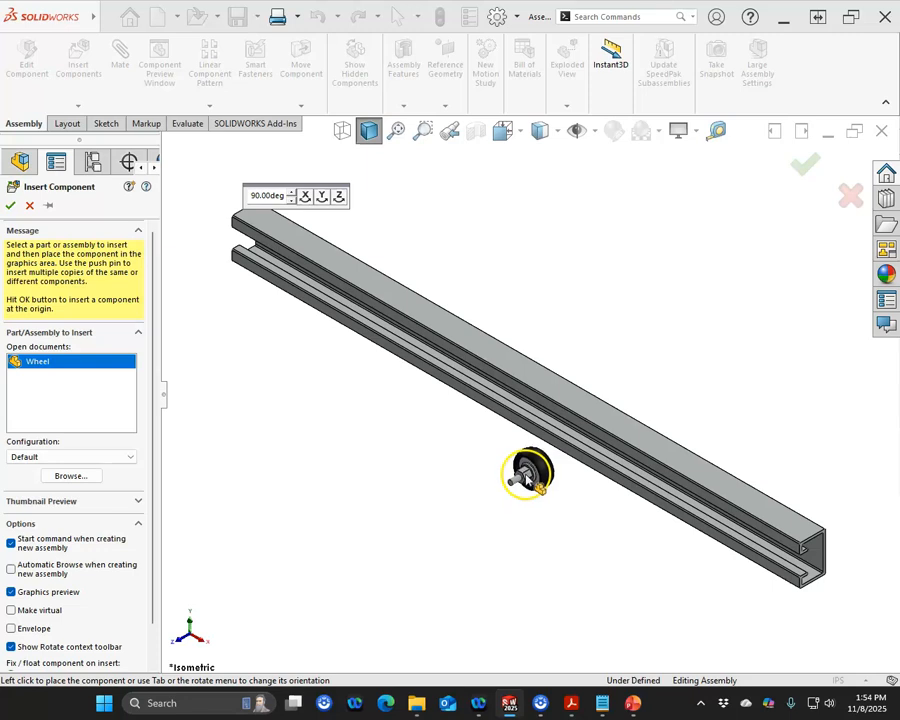
pyautogui.scroll(-8, 350, 295)
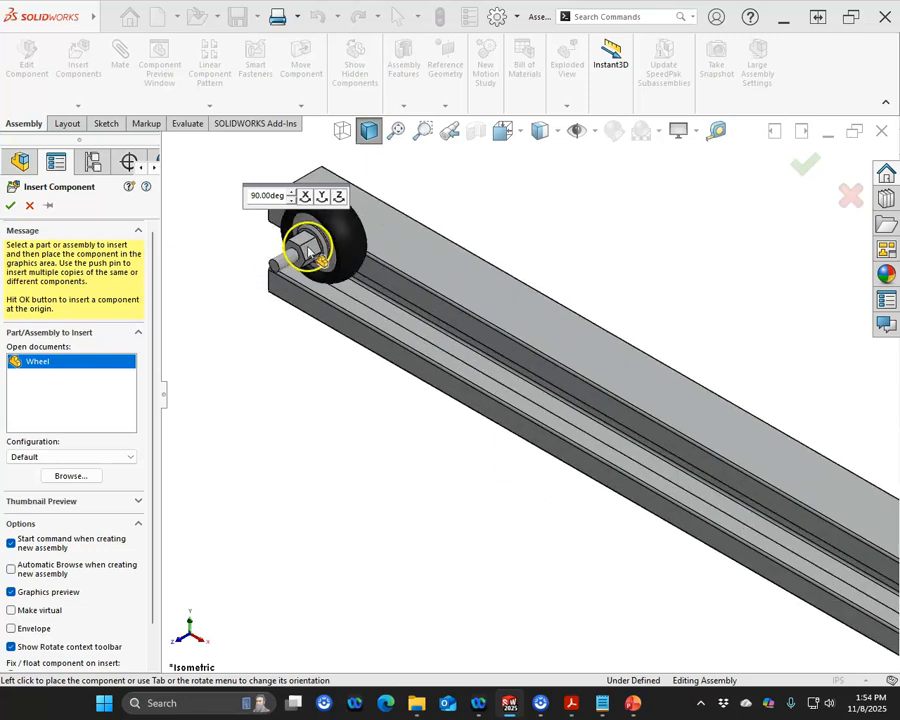
pyautogui.click(288, 392)
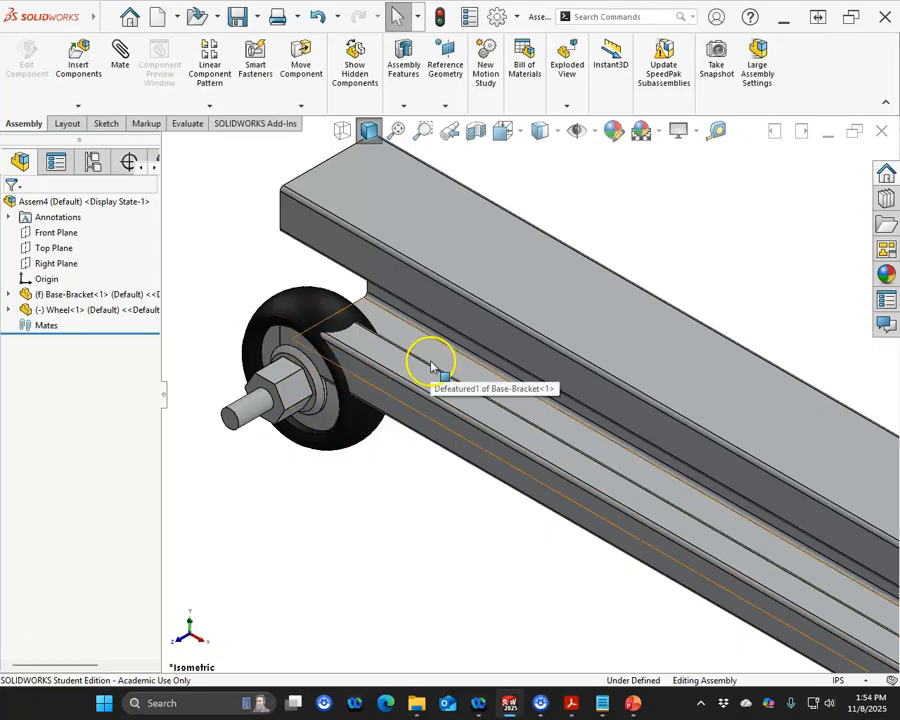
# Step: Move the wheel beside the bracket's channel end and select one side face of the wheel
pyautogui.moveTo(424, 360); pyautogui.dragTo(589, 412, button='middle')
pyautogui.moveTo(418, 422); pyautogui.dragTo(382, 423)
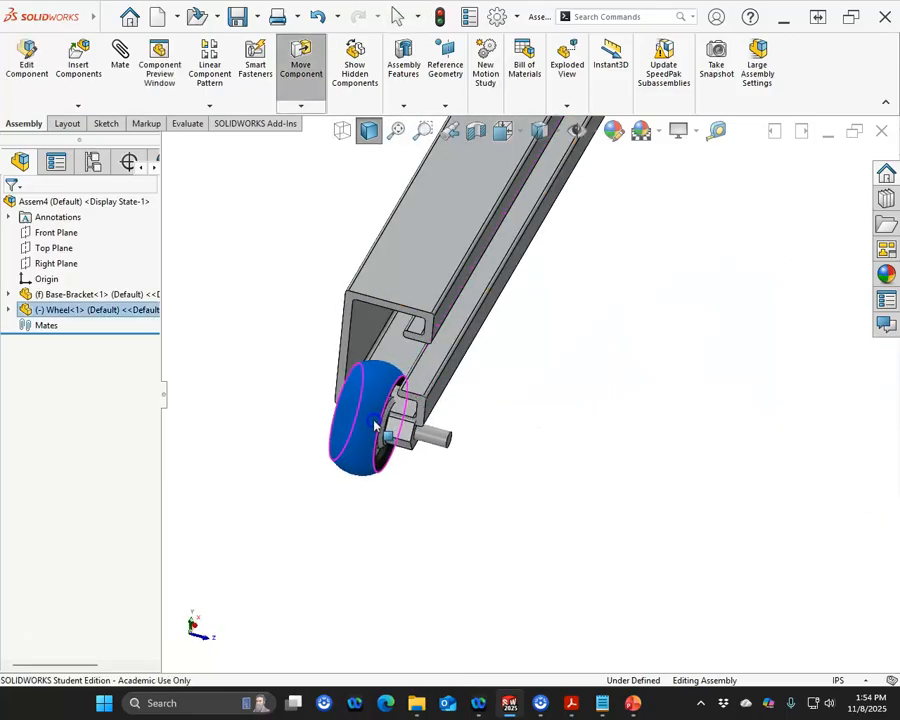
pyautogui.press('Escape')
pyautogui.scroll(-2, 382, 410)
pyautogui.moveTo(506, 424); pyautogui.dragTo(500, 423, button='middle')
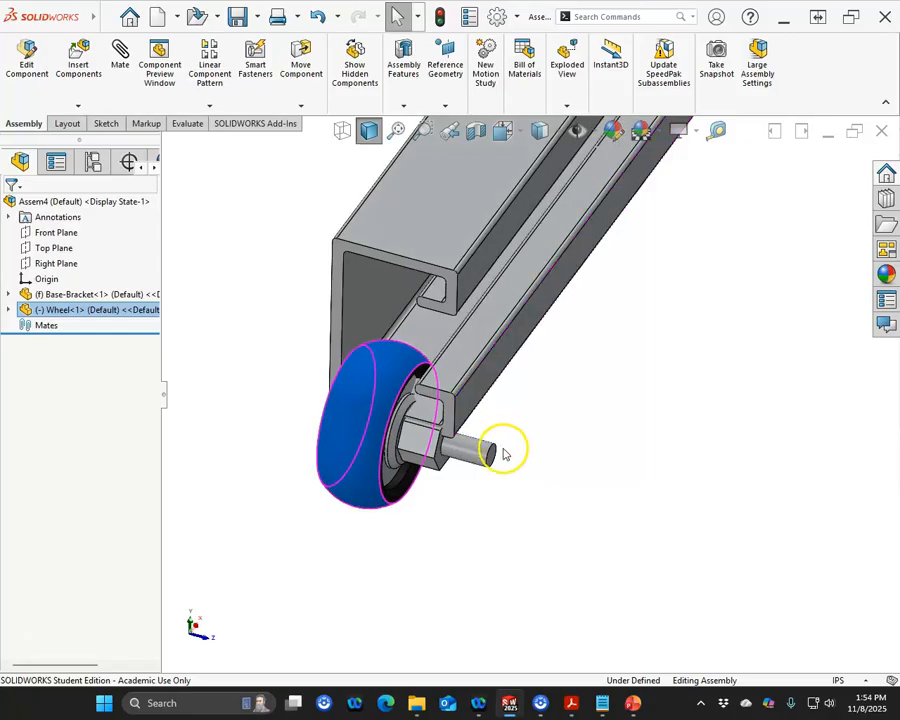
pyautogui.click(584, 441)
pyautogui.scroll(-4, 412, 462)
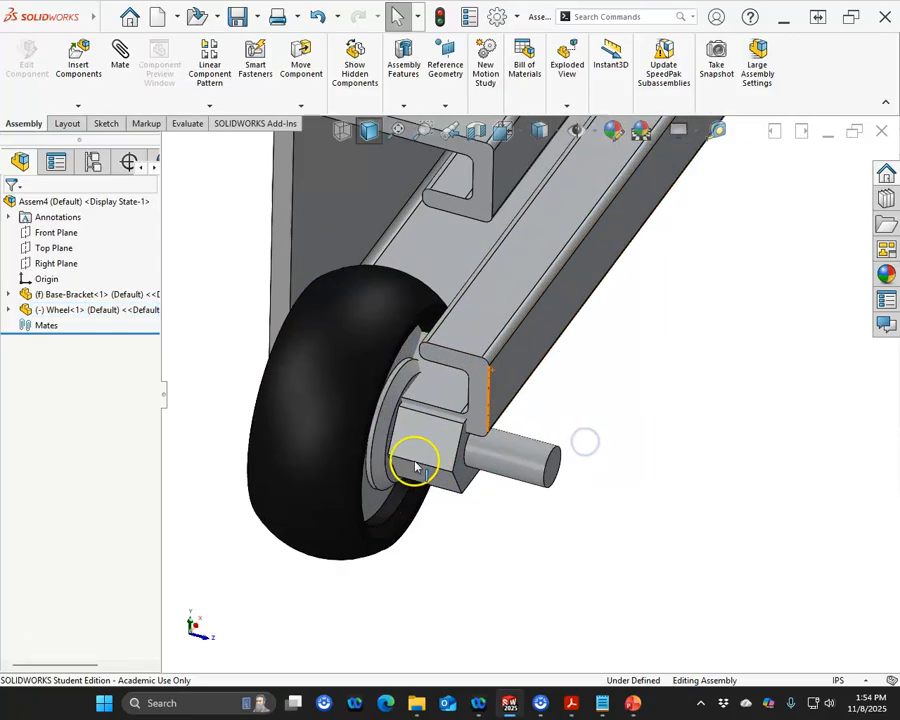
pyautogui.scroll(-2, 534, 428)
pyautogui.moveTo(534, 428); pyautogui.dragTo(591, 402, button='middle')
pyautogui.click(418, 328)
pyautogui.scroll(4, 463, 416)
pyautogui.scroll(-4, 470, 413)
pyautogui.moveTo(448, 417); pyautogui.dragTo(368, 382, button='middle')
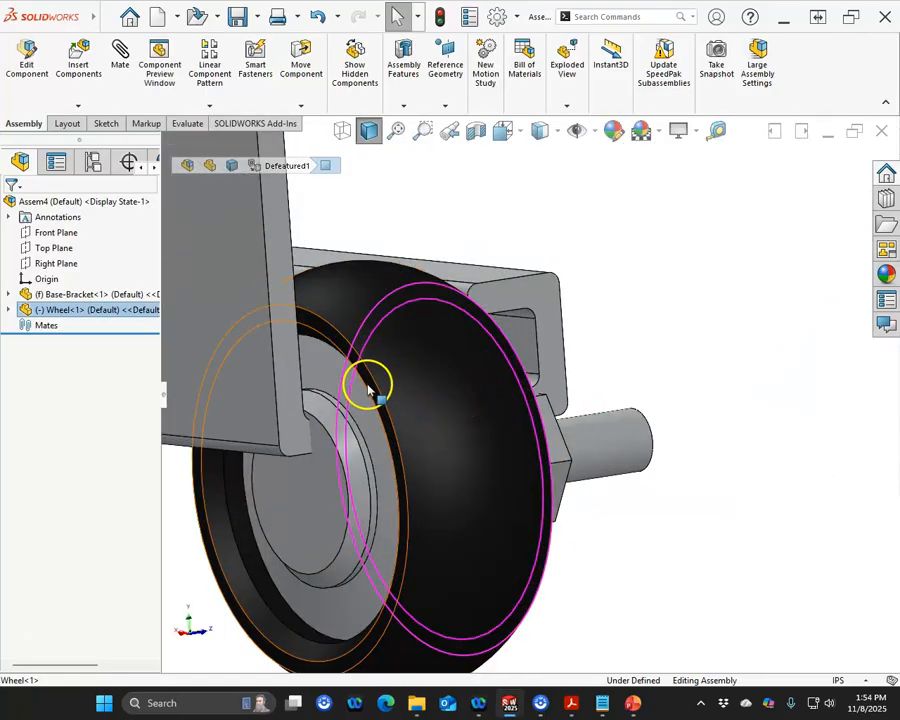
pyautogui.scroll(4, 623, 382)
pyautogui.moveTo(623, 382); pyautogui.dragTo(559, 386, button='middle')
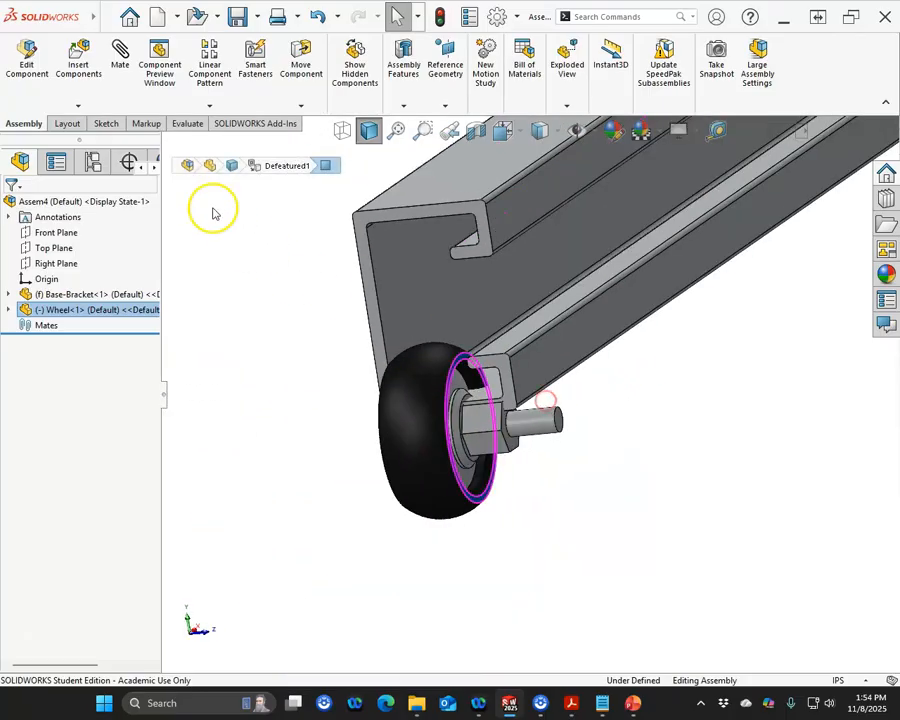
# Step: Start an advanced Width mate and pick both side faces of the wheel as the first width selections
pyautogui.click(120, 60)
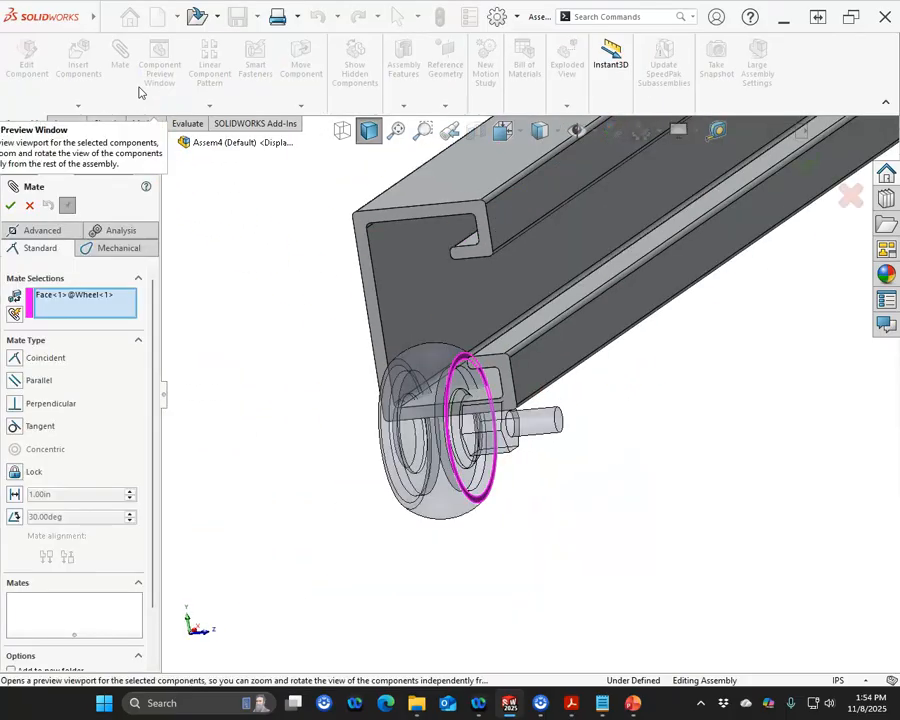
pyautogui.click(44, 232)
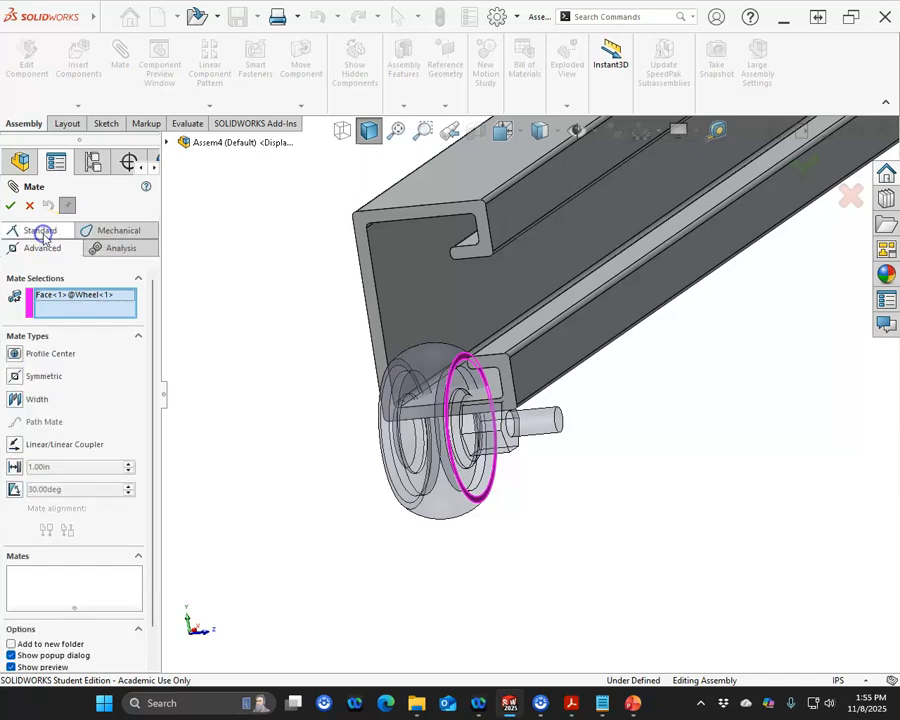
pyautogui.click(15, 400)
pyautogui.click(98, 321)
pyautogui.moveTo(220, 397); pyautogui.dragTo(293, 387, button='middle')
pyautogui.scroll(8, 330, 414)
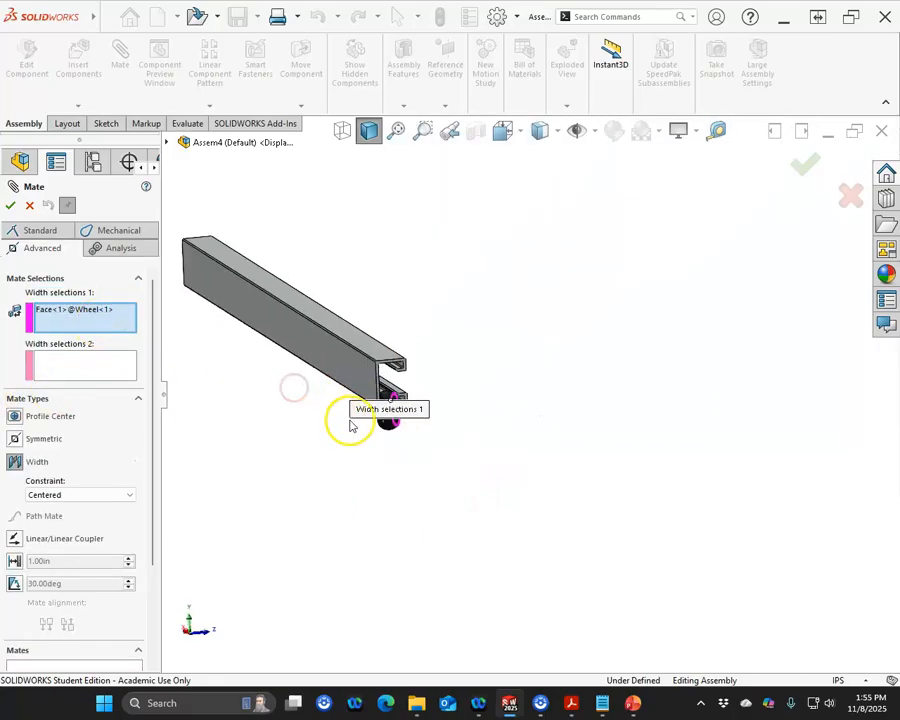
pyautogui.scroll(-15, 384, 412)
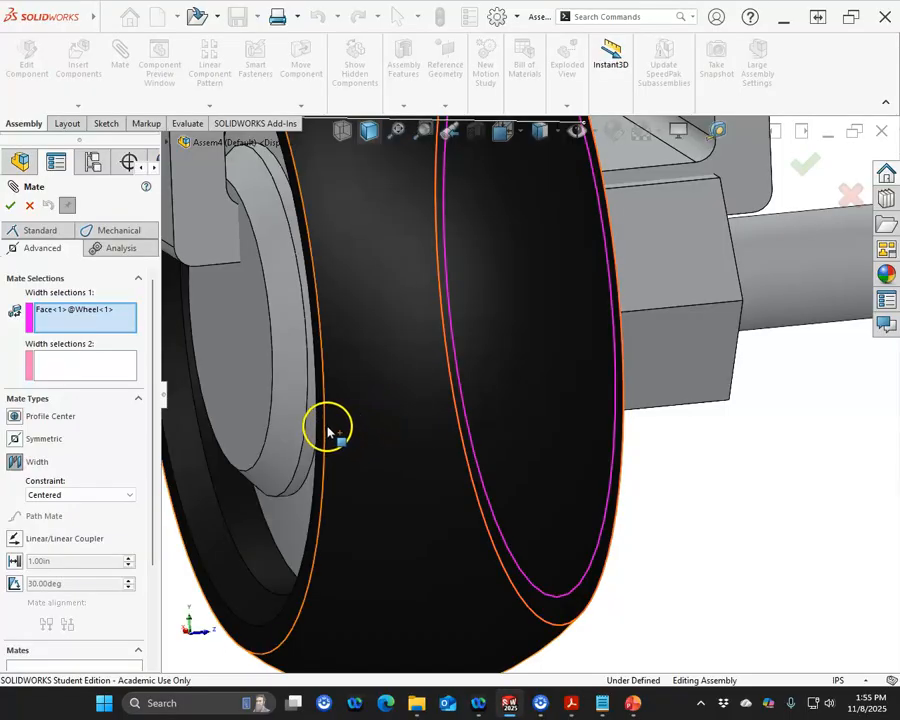
pyautogui.click(322, 425)
pyautogui.click(110, 362)
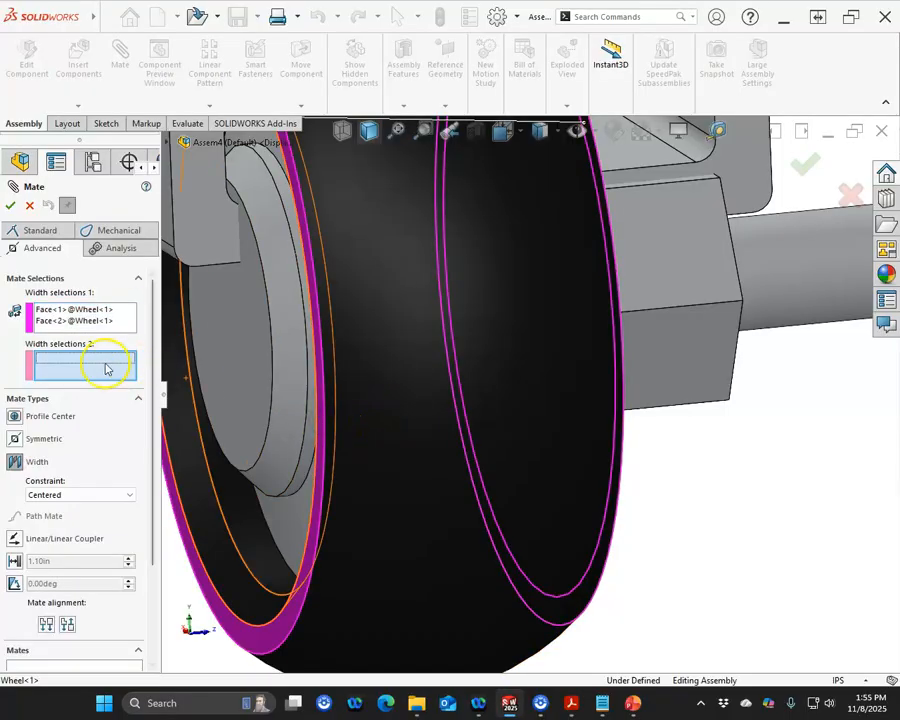
# Step: Pick the two inner faces of the bracket's channel as the second width selections and apply the Width mate
pyautogui.scroll(6, 540, 385)
pyautogui.scroll(-10, 545, 335)
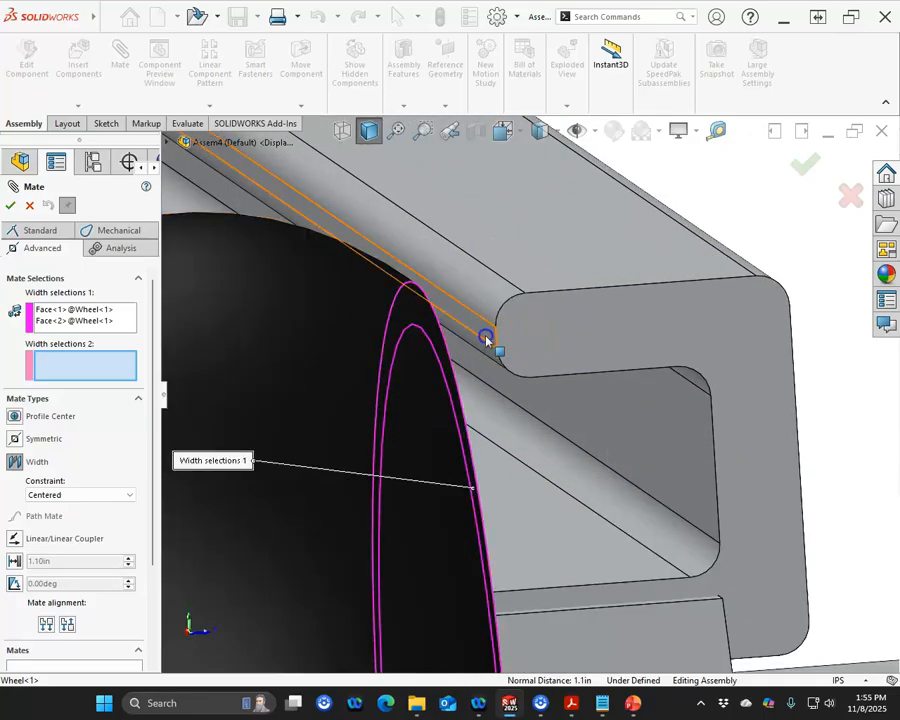
pyautogui.click(487, 341)
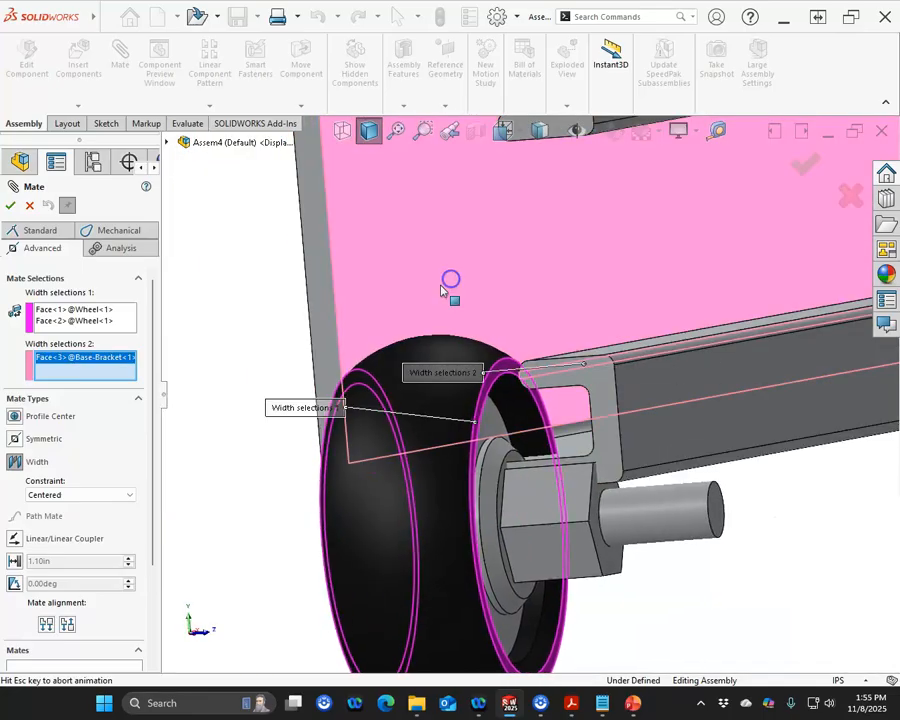
pyautogui.click(442, 290)
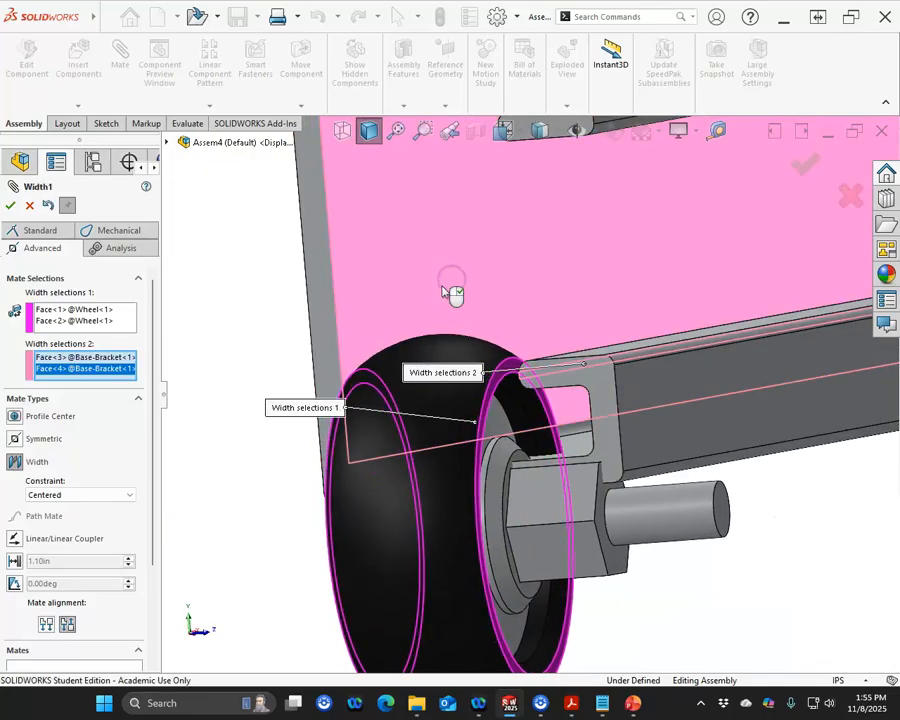
pyautogui.scroll(3, 190, 324)
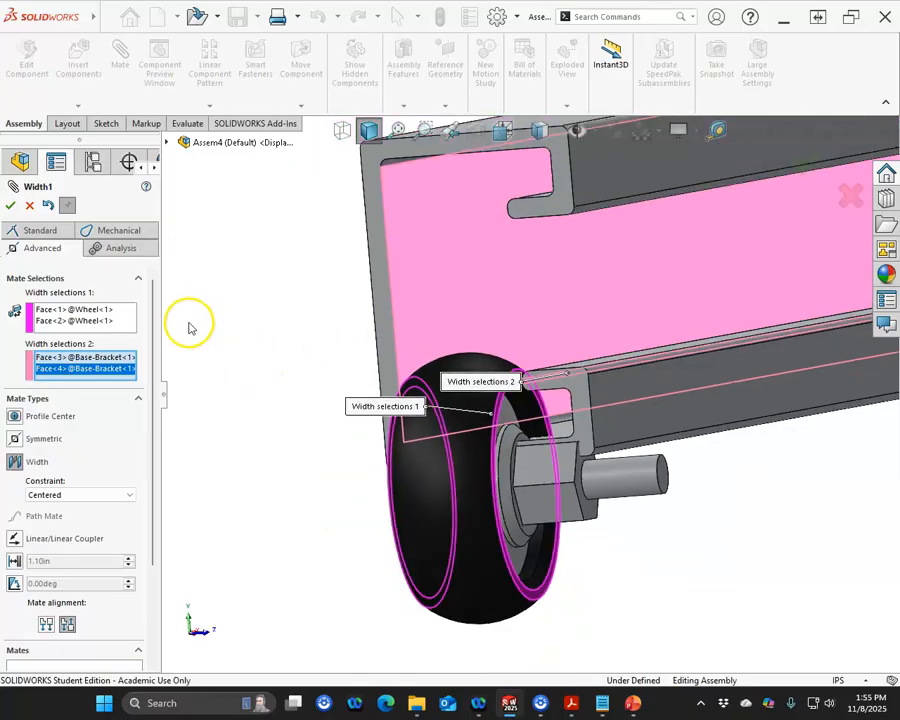
pyautogui.click(7, 207)
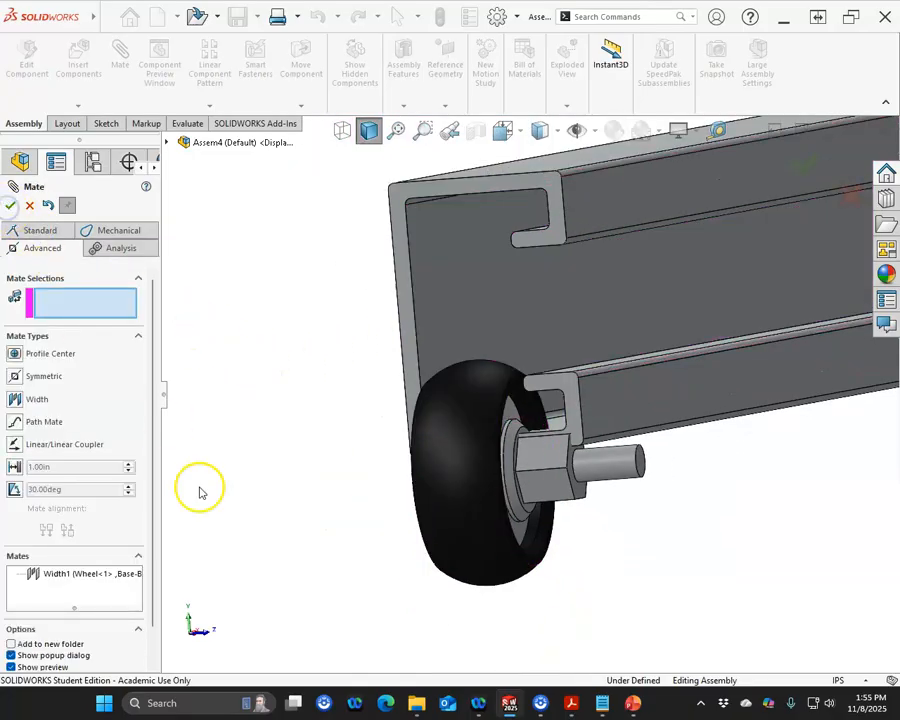
pyautogui.click(9, 203)
# Step: Drag the wheel along its width mate so it sits inside the bracket's channel
pyautogui.scroll(-4, 530, 382)
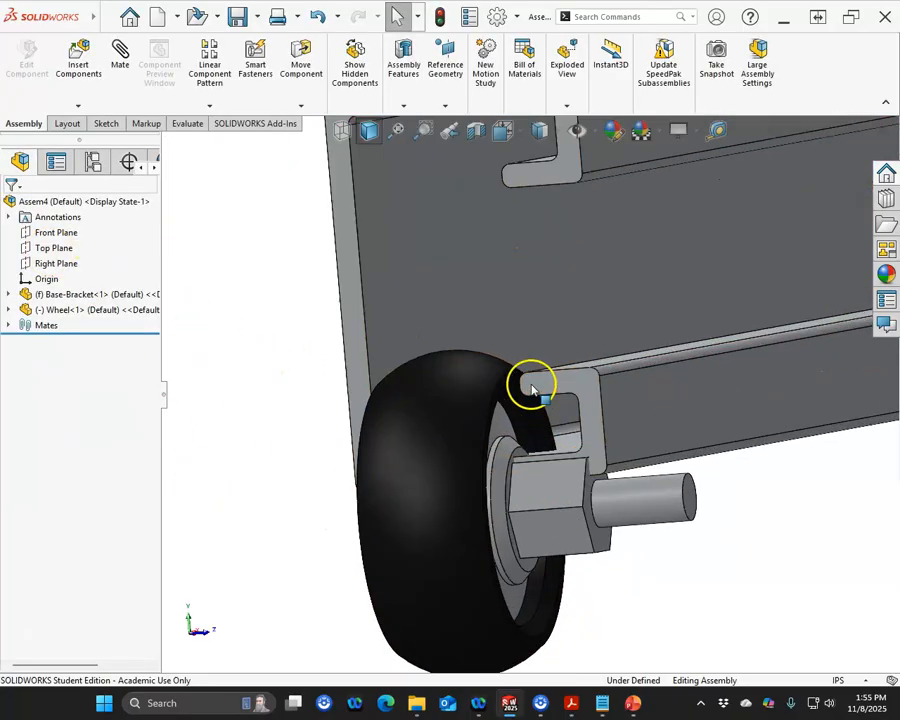
pyautogui.click(485, 383)
pyautogui.moveTo(485, 383); pyautogui.dragTo(576, 408, button='middle')
pyautogui.scroll(-3, 576, 408)
pyautogui.keyDown('ctrl'); pyautogui.click(533, 382); pyautogui.keyUp('ctrl')
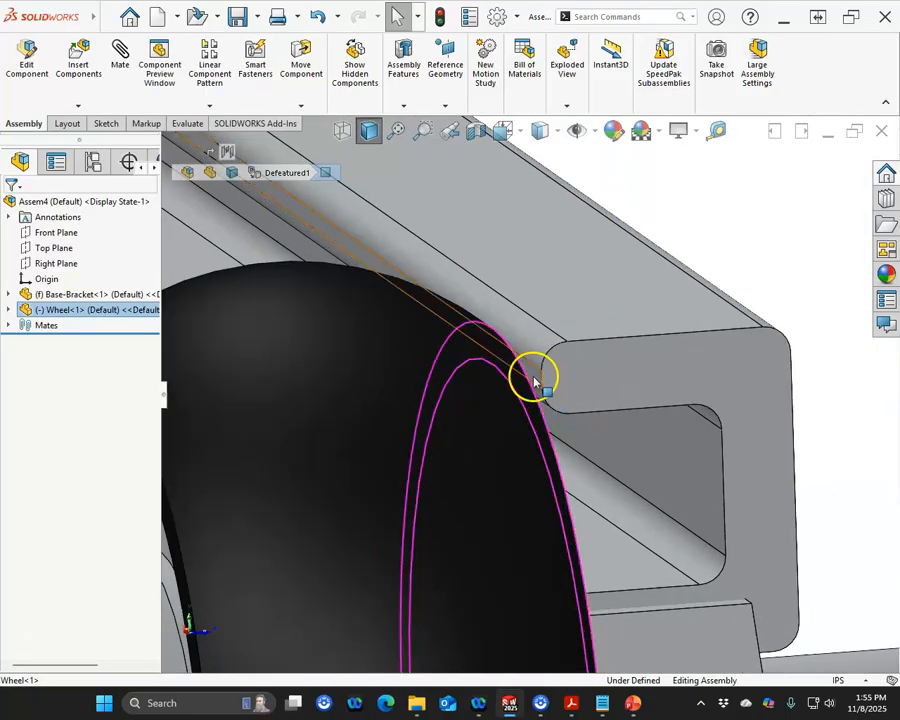
pyautogui.scroll(5, 536, 378)
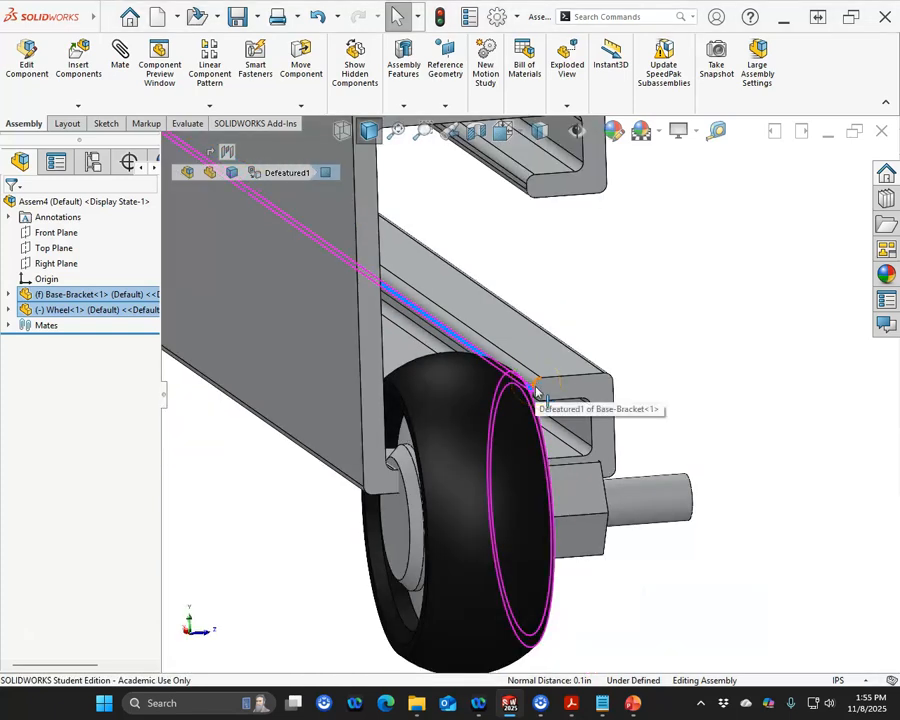
pyautogui.moveTo(474, 482); pyautogui.dragTo(474, 252)
pyautogui.moveTo(556, 458); pyautogui.dragTo(544, 400, button='middle')
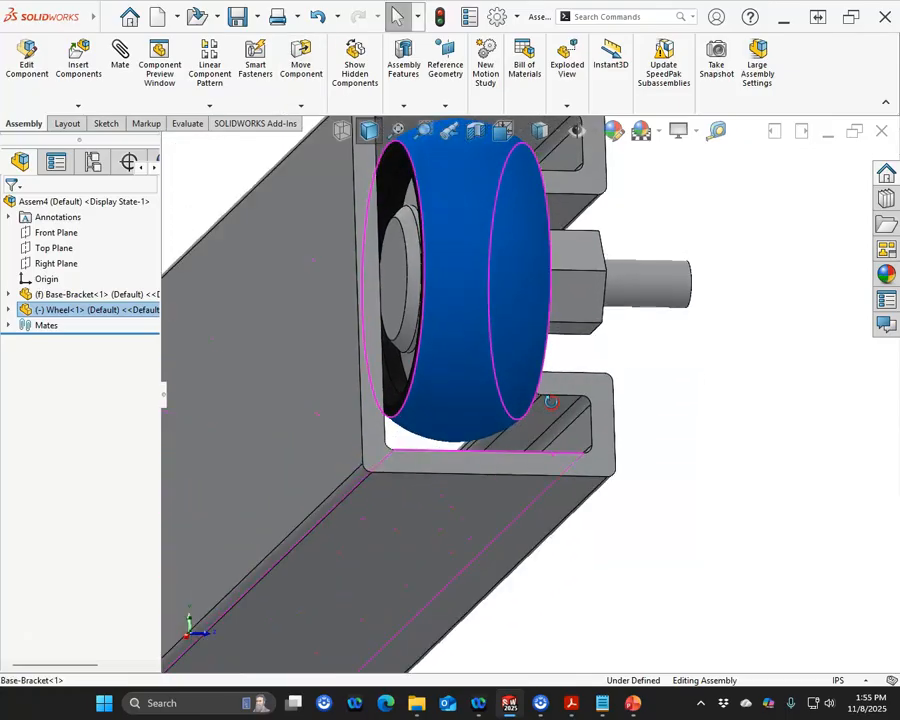
pyautogui.scroll(-4, 468, 450)
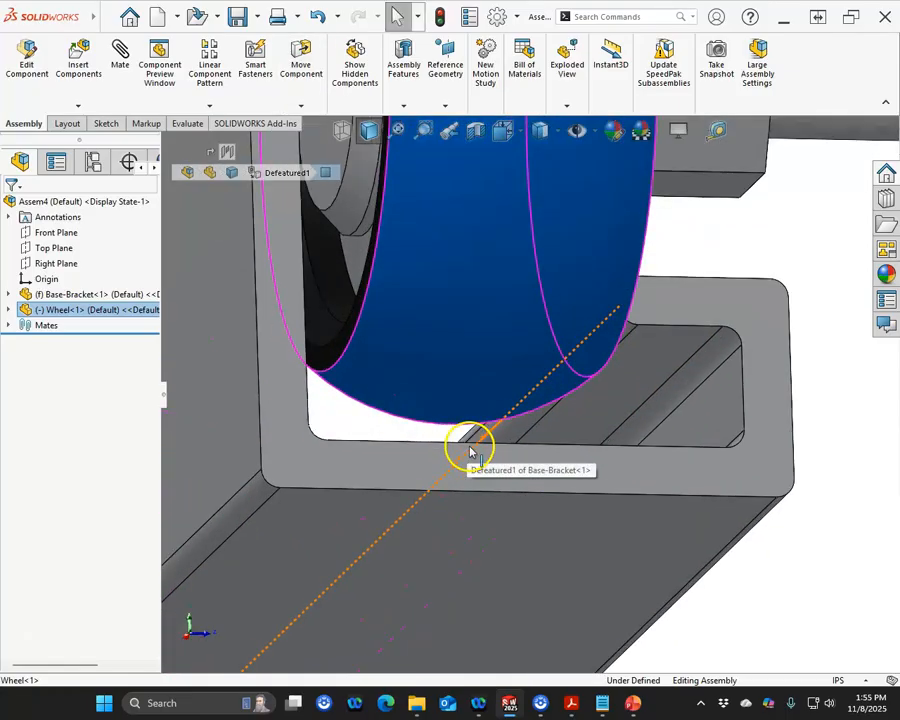
pyautogui.moveTo(552, 479); pyautogui.dragTo(560, 522, button='middle')
pyautogui.click(638, 428)
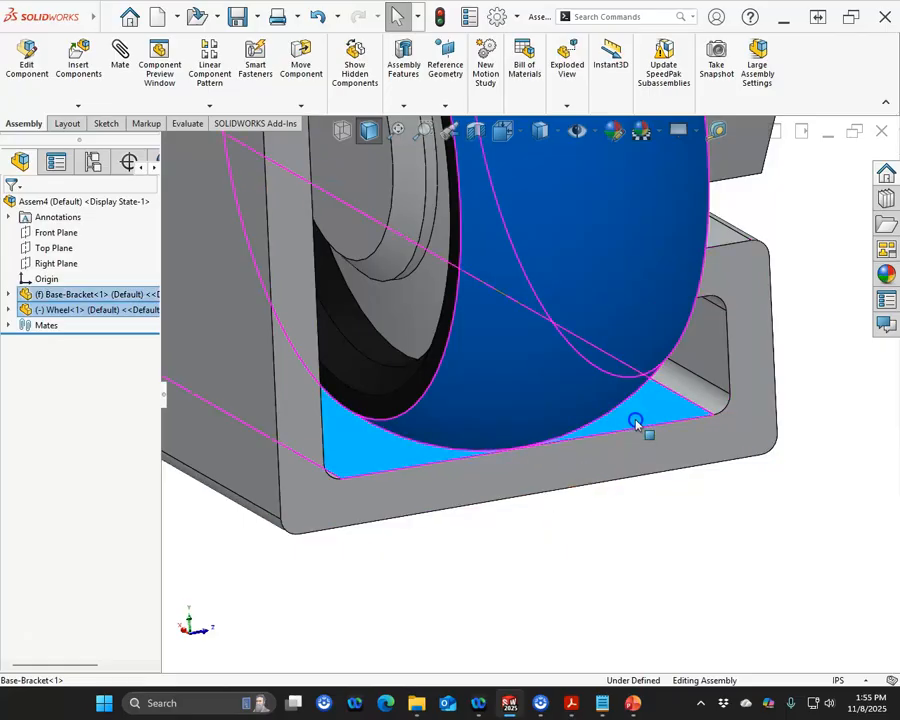
pyautogui.click(679, 407)
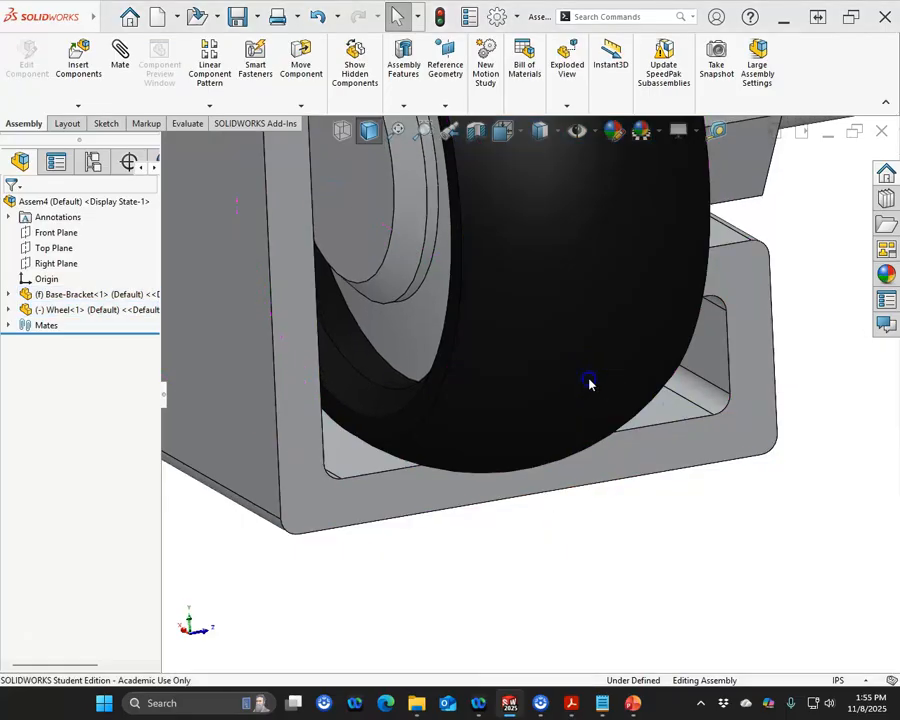
pyautogui.scroll(5, 584, 370)
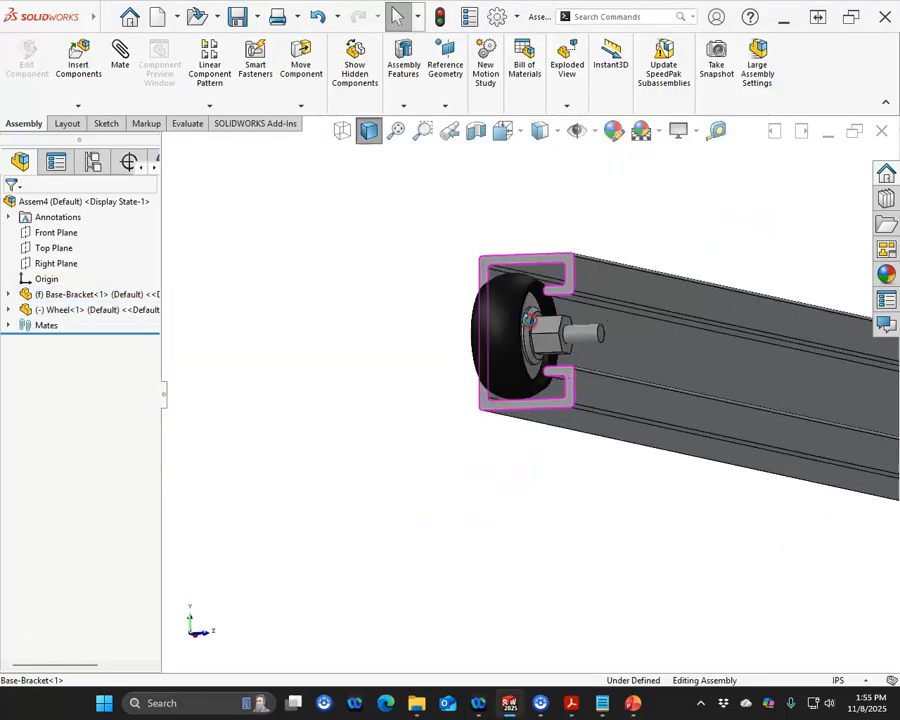
pyautogui.moveTo(548, 367); pyautogui.dragTo(665, 363)
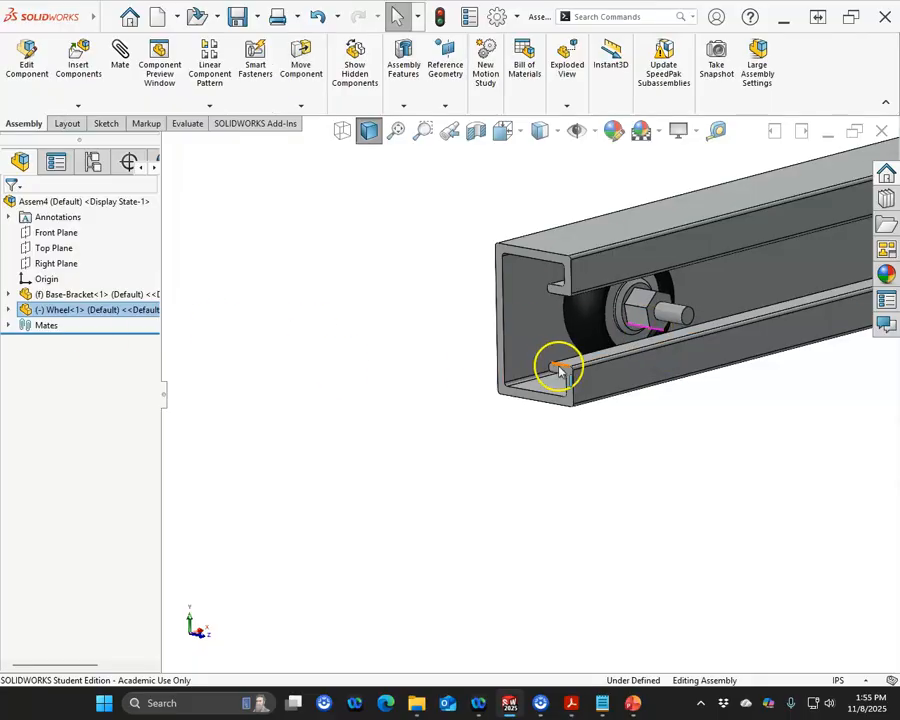
pyautogui.scroll(-5, 625, 350)
pyautogui.click(589, 378)
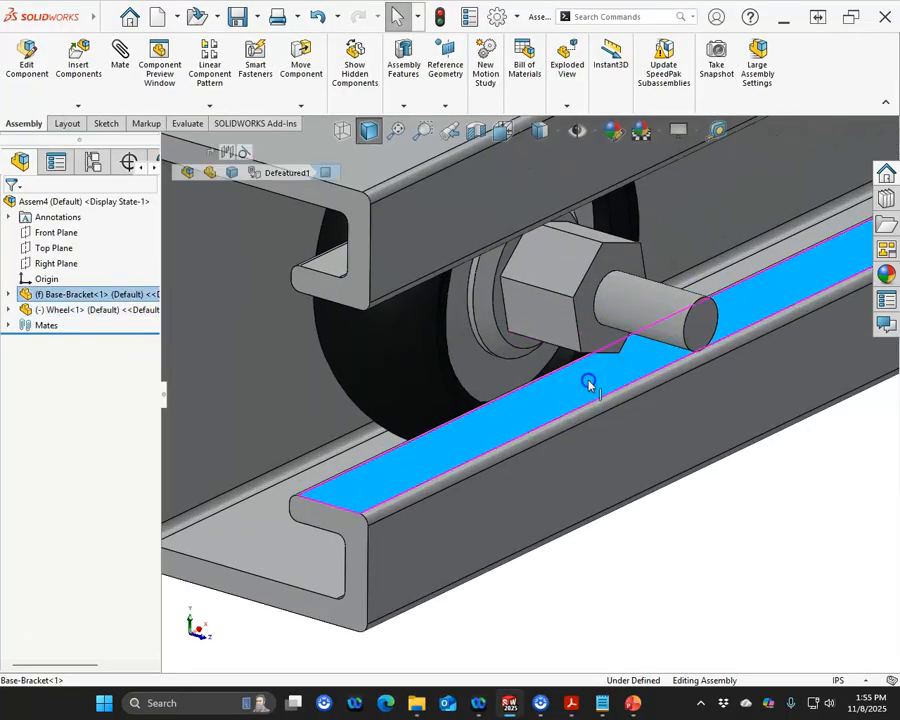
pyautogui.keyDown('ctrl'); pyautogui.click(602, 243); pyautogui.keyUp('ctrl')
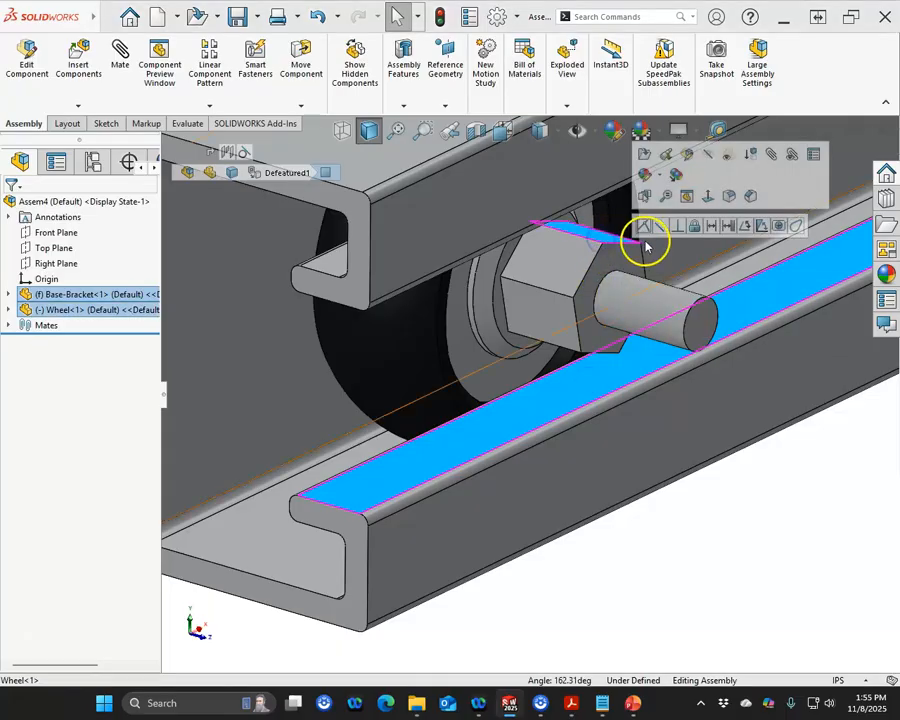
pyautogui.click(643, 223)
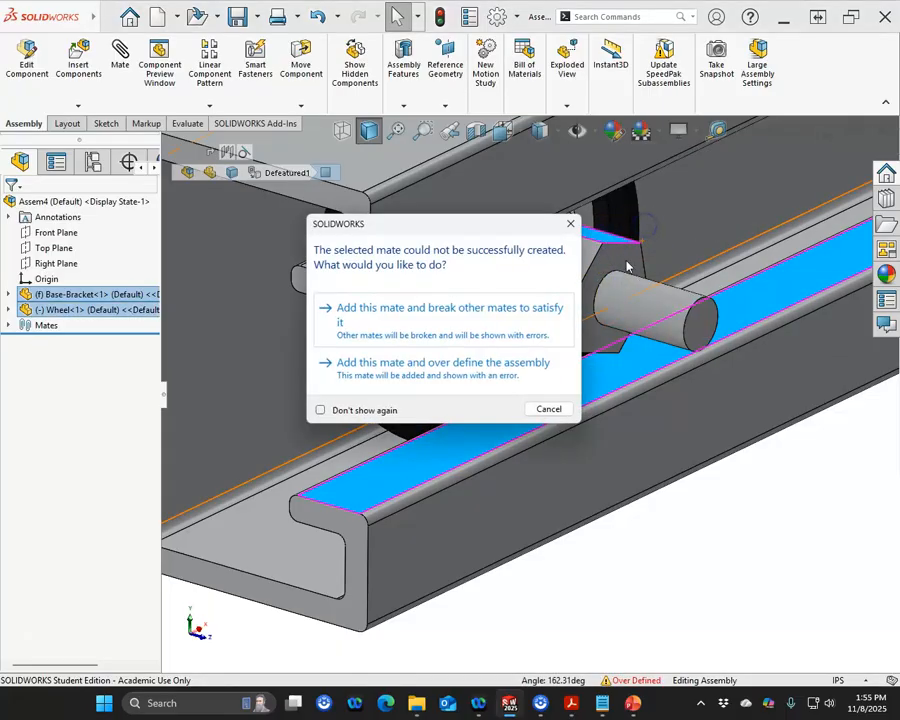
pyautogui.click(549, 409)
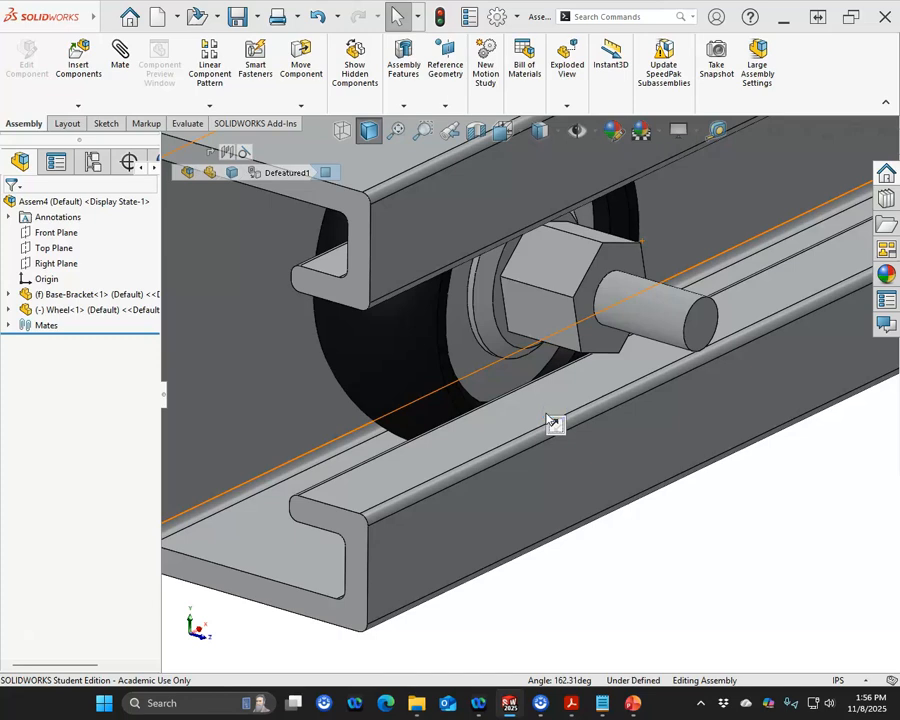
# Step: Mate the top flat of the wheel's hex nut parallel to the channel's lower lip face
pyautogui.click(557, 396)
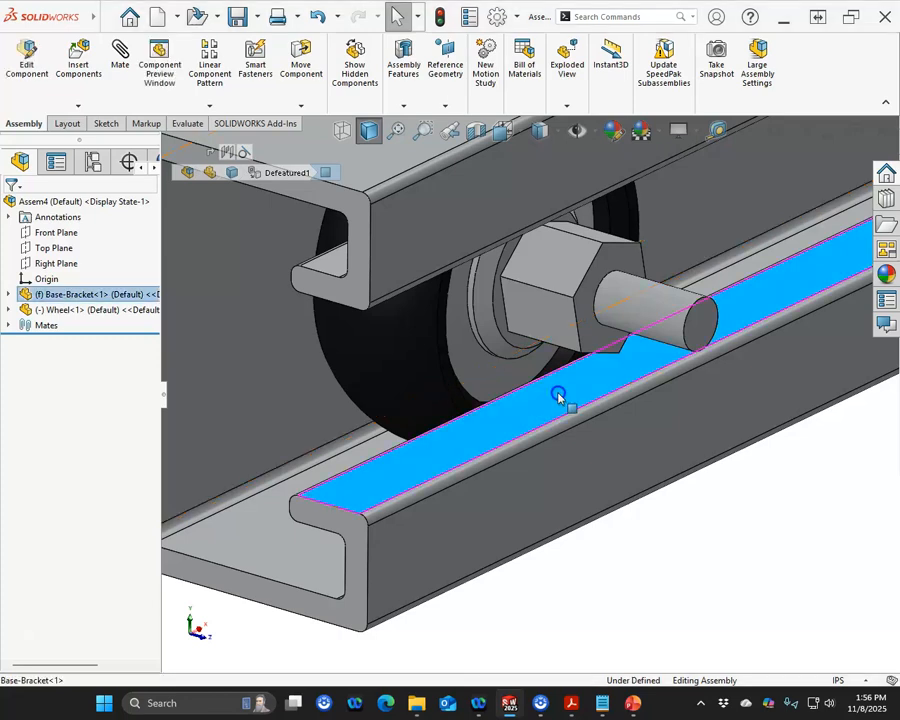
pyautogui.keyDown('ctrl'); pyautogui.click(600, 240); pyautogui.keyUp('ctrl')
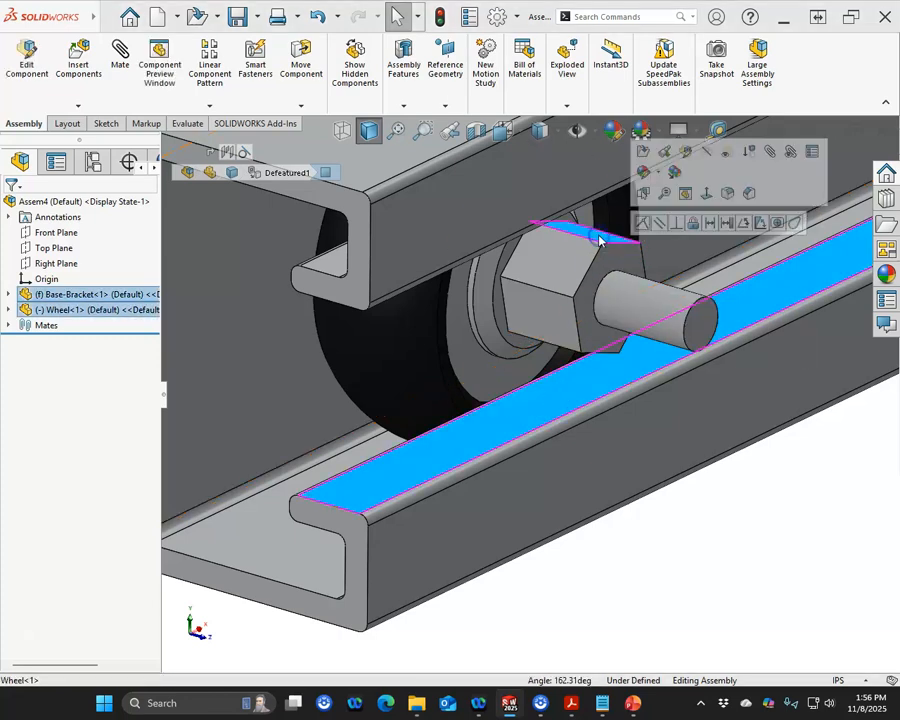
pyautogui.click(659, 225)
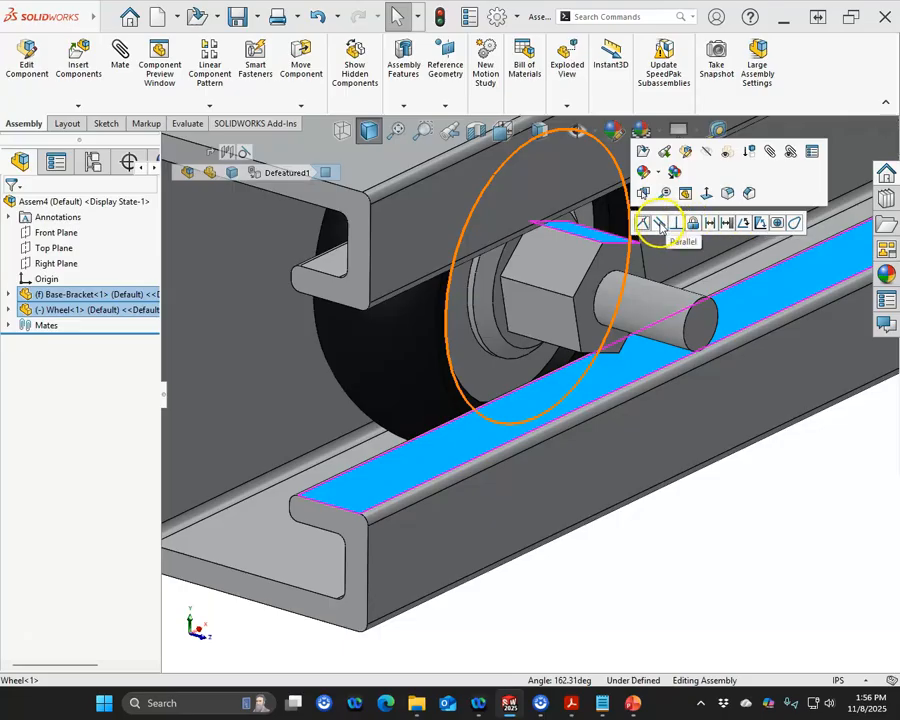
pyautogui.click(120, 57)
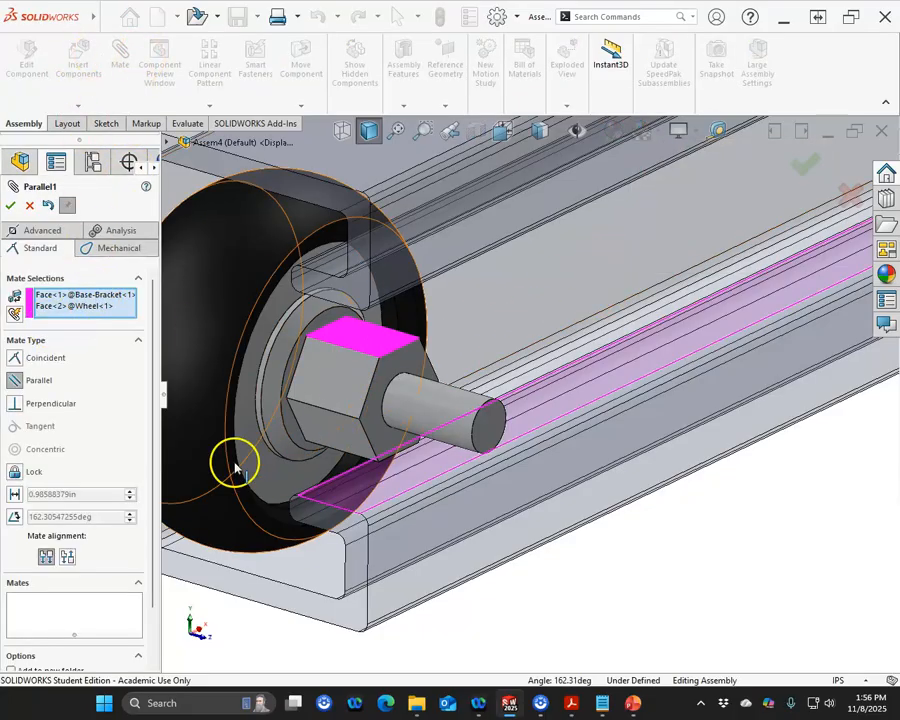
pyautogui.click(10, 205)
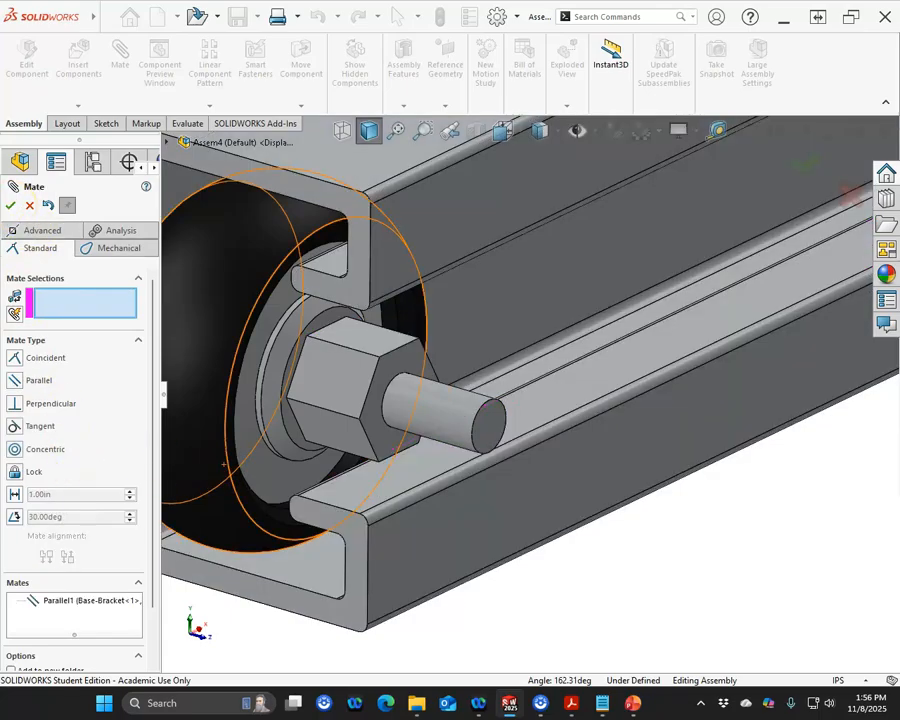
pyautogui.click(10, 205)
# Step: Slide the wheel further along inside the channel, away from the open end
pyautogui.moveTo(358, 378); pyautogui.dragTo(617, 317)
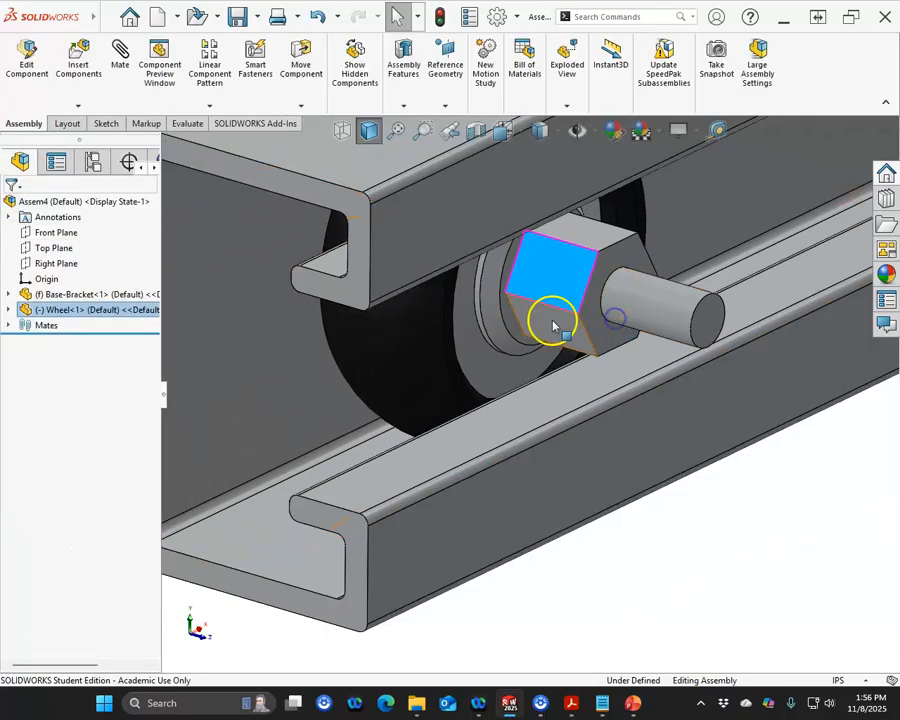
pyautogui.click(412, 346)
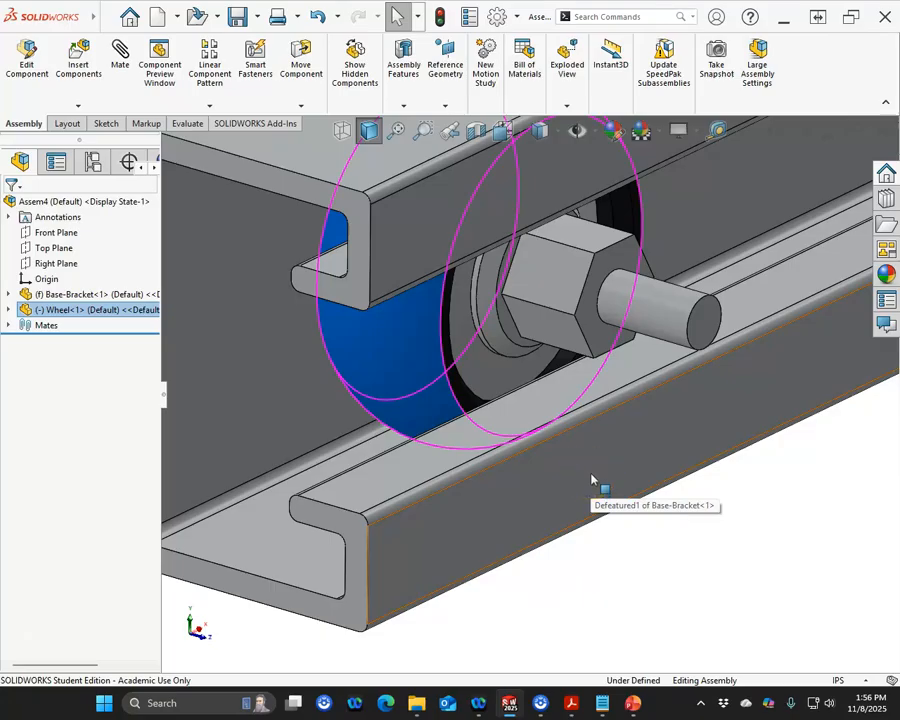
pyautogui.click(679, 494)
pyautogui.moveTo(653, 476); pyautogui.dragTo(665, 452, button='middle')
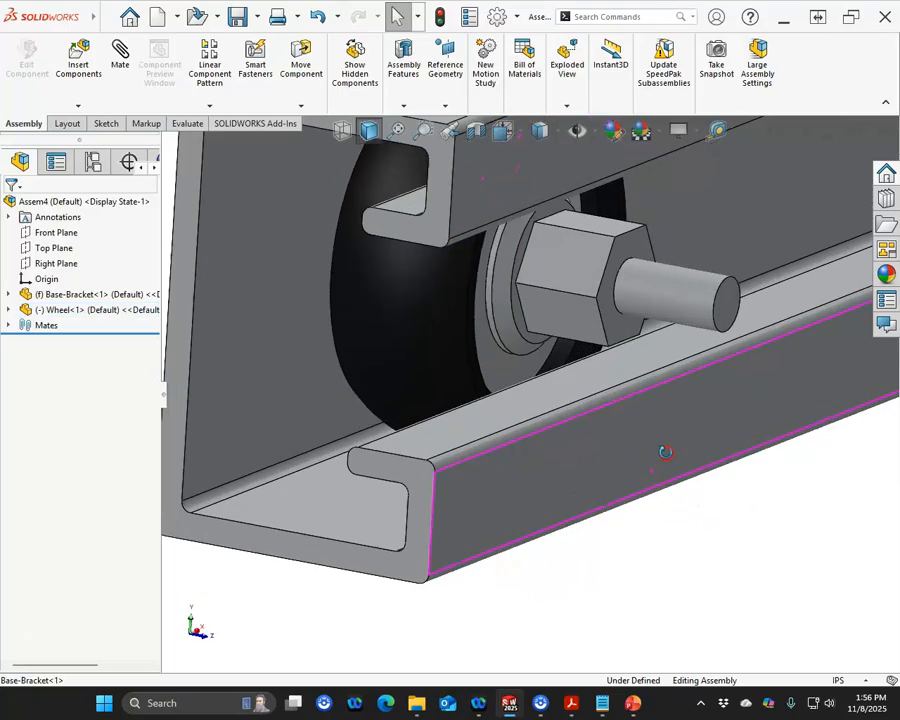
pyautogui.moveTo(434, 322); pyautogui.dragTo(677, 263)
pyautogui.moveTo(615, 346); pyautogui.dragTo(599, 361, button='middle')
# Step: Insert a second copy of the wheel and mate its hex nut top flat coincident with the first wheel's nut flat
pyautogui.moveTo(27, 310); pyautogui.dragTo(328, 463)
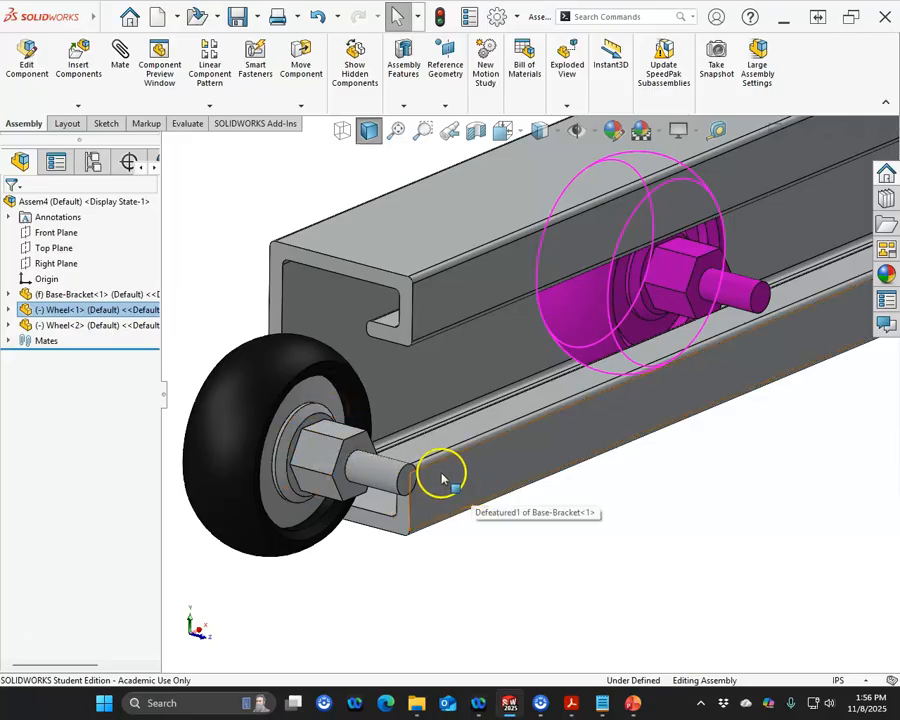
pyautogui.click(330, 430)
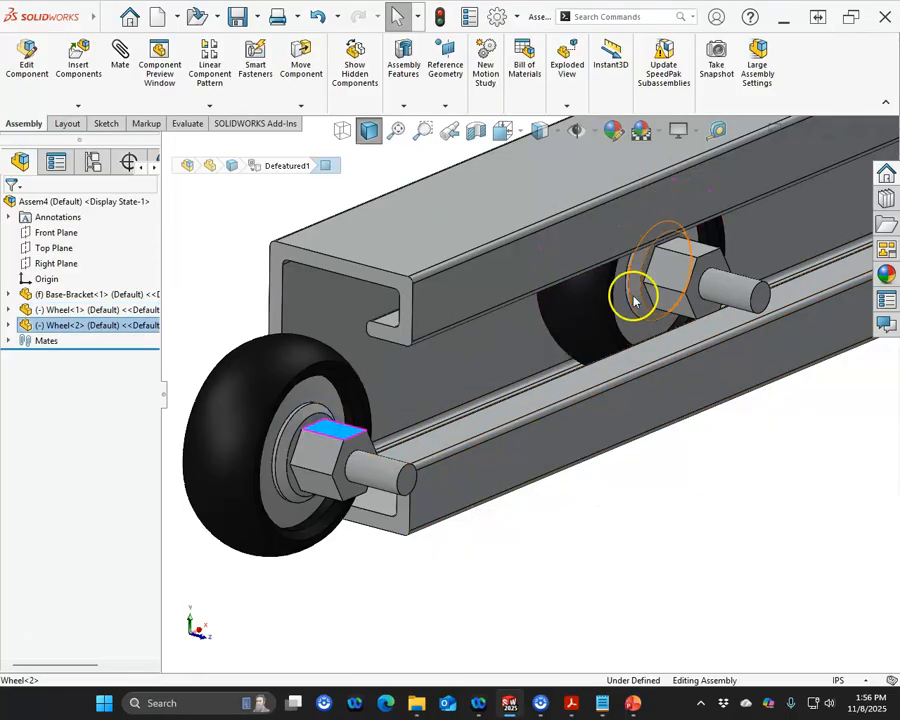
pyautogui.keyDown('ctrl'); pyautogui.click(692, 252); pyautogui.keyUp('ctrl')
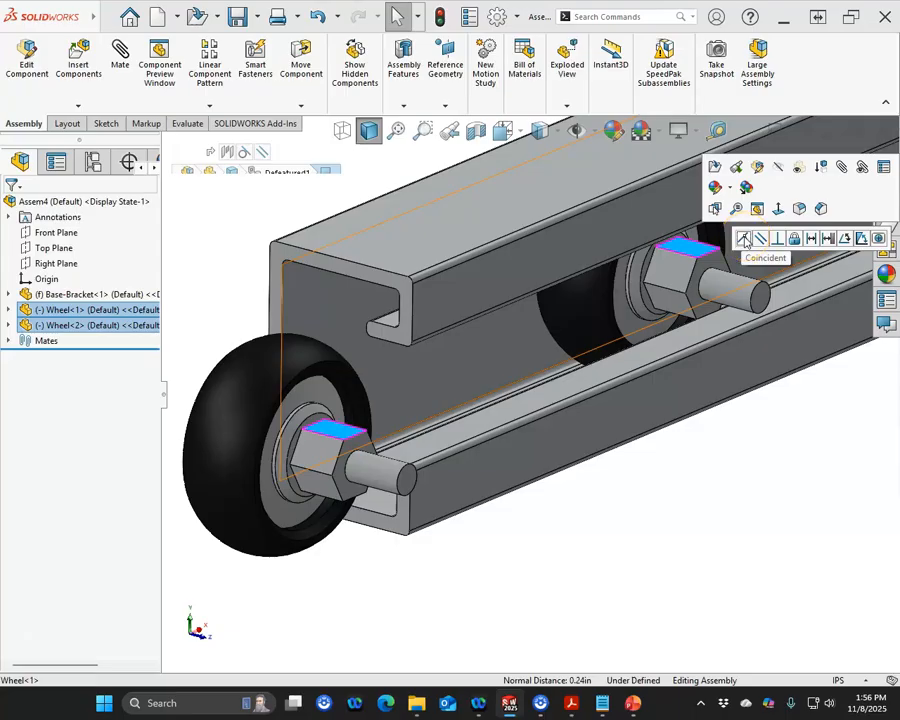
pyautogui.click(745, 241)
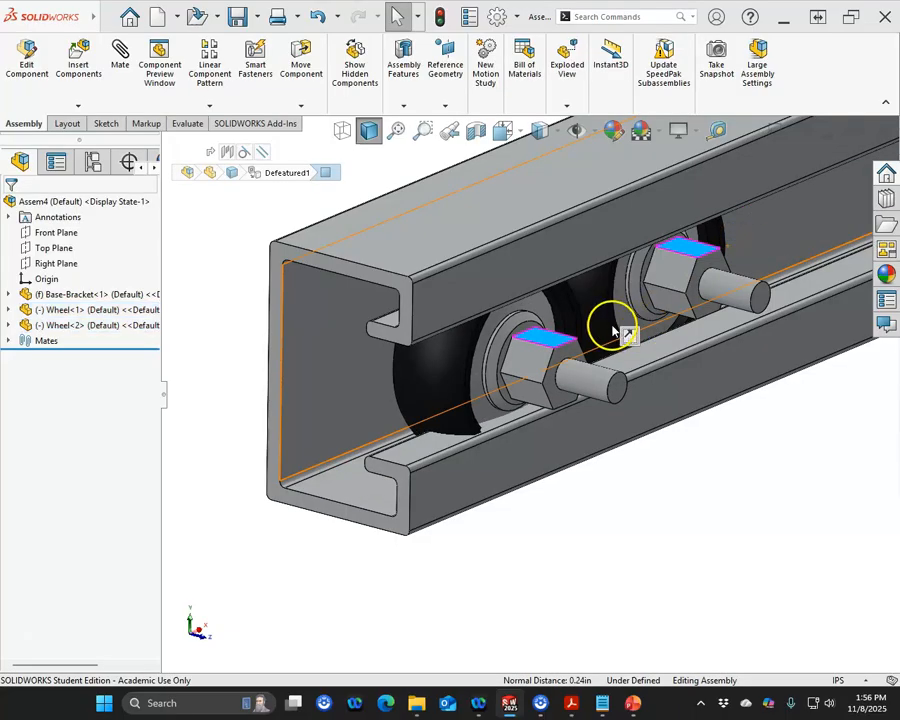
# Step: Mate a side face of the second wheel coincident with the facing side face of the first wheel
pyautogui.scroll(-5, 600, 335)
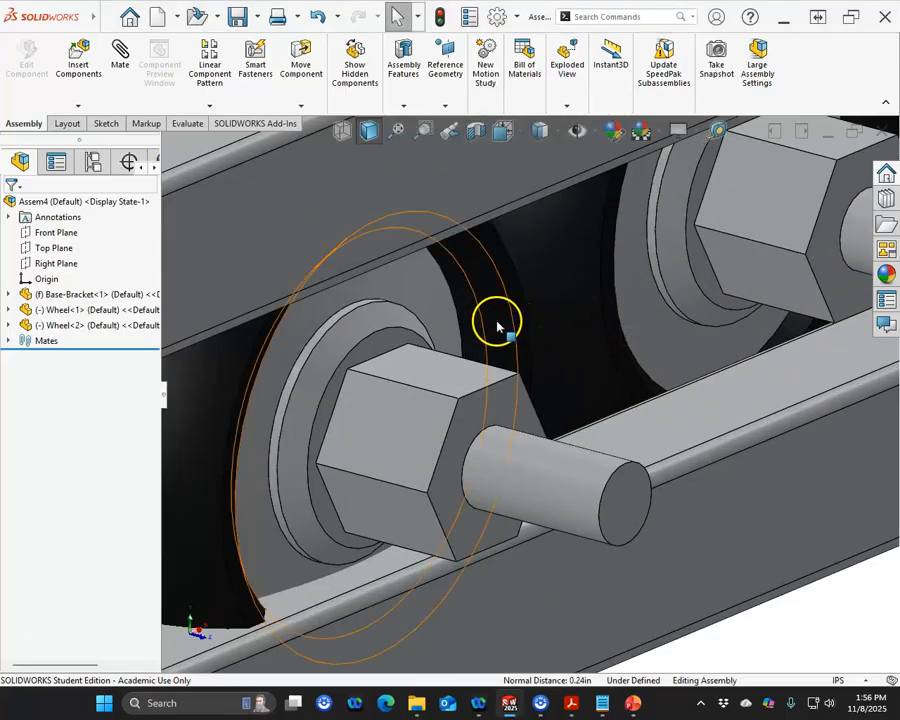
pyautogui.click(513, 307)
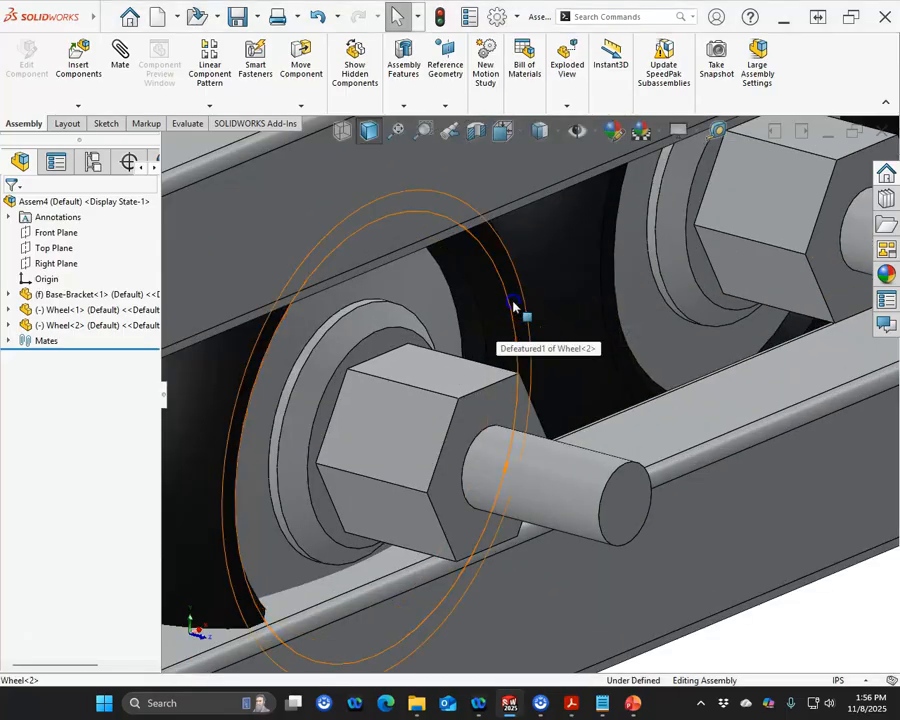
pyautogui.keyDown('ctrl'); pyautogui.click(611, 320); pyautogui.keyUp('ctrl')
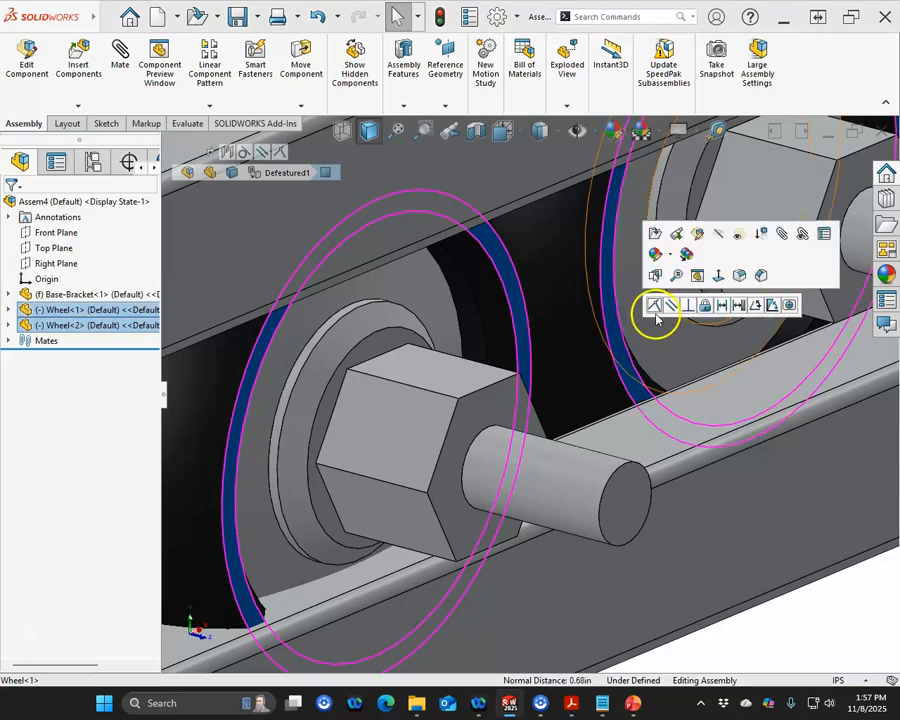
pyautogui.click(654, 305)
# Step: Drag the pair of wheels along the channel to check how they slide
pyautogui.scroll(-5, 629, 337)
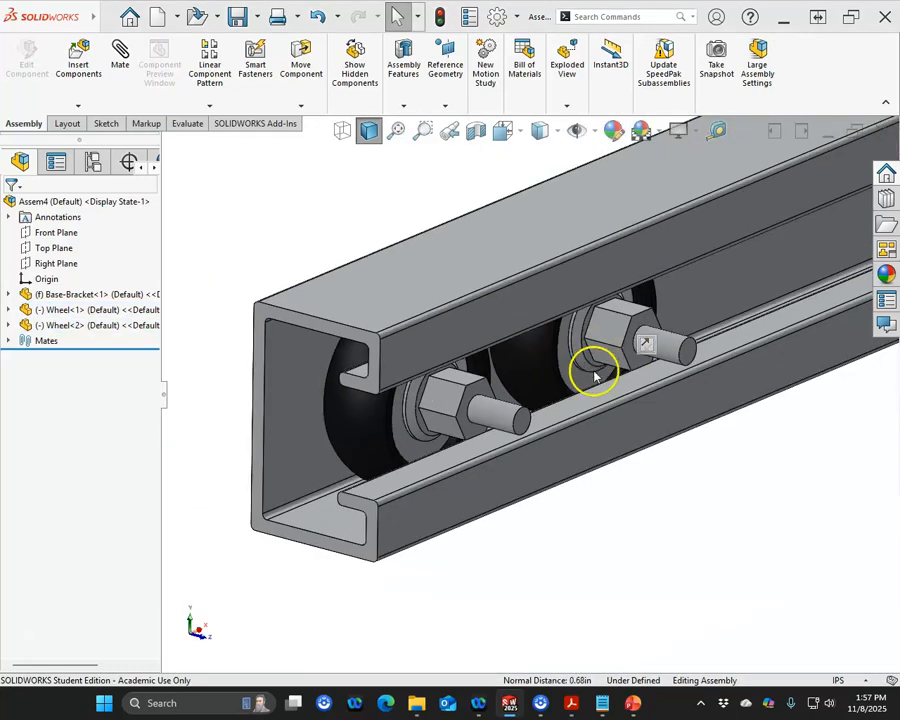
pyautogui.click(463, 398)
pyautogui.moveTo(463, 398)
pyautogui.mouseDown()
pyautogui.moveTo(418, 408)
pyautogui.moveTo(488, 392)
pyautogui.moveTo(461, 400)
pyautogui.mouseUp()
pyautogui.scroll(3, 461, 401)
pyautogui.moveTo(461, 400); pyautogui.dragTo(342, 412, button='middle')
pyautogui.click(474, 524)
pyautogui.moveTo(455, 474); pyautogui.dragTo(456, 434, button='middle')
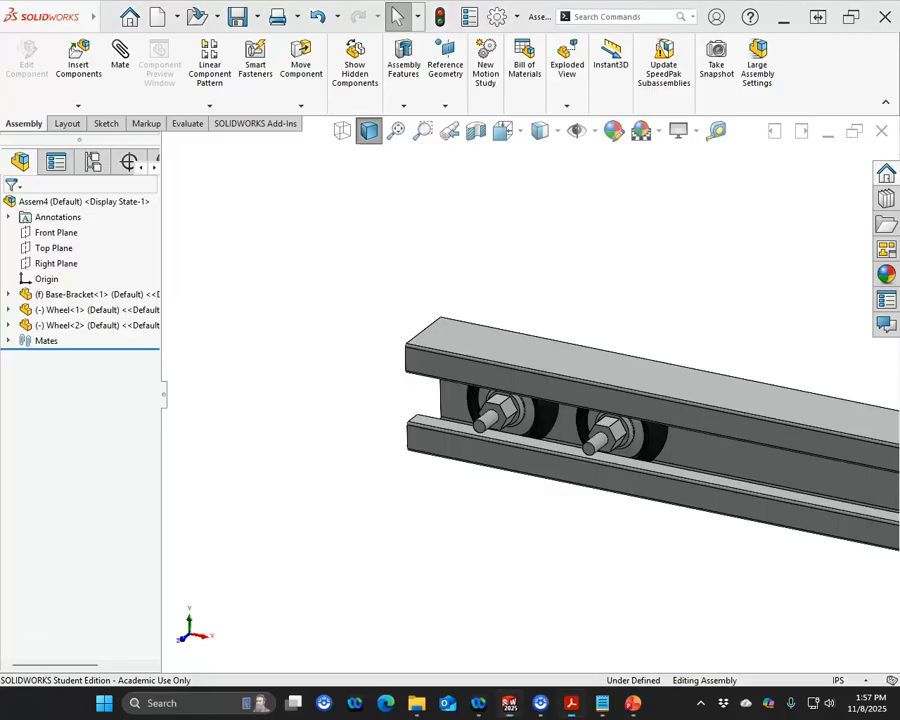
# Step: Examine the practice problem drawing's assembly views and detail views of the cart and hook placement
pyautogui.moveTo(0, 118); pyautogui.dragTo(231, 120)
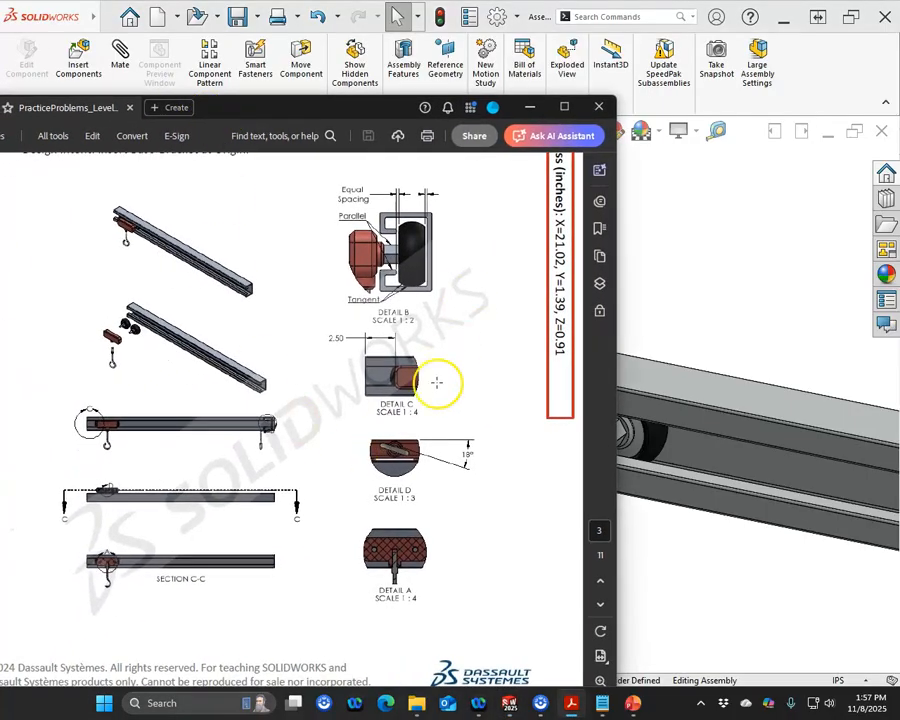
pyautogui.click(600, 681)
pyautogui.click(600, 681)
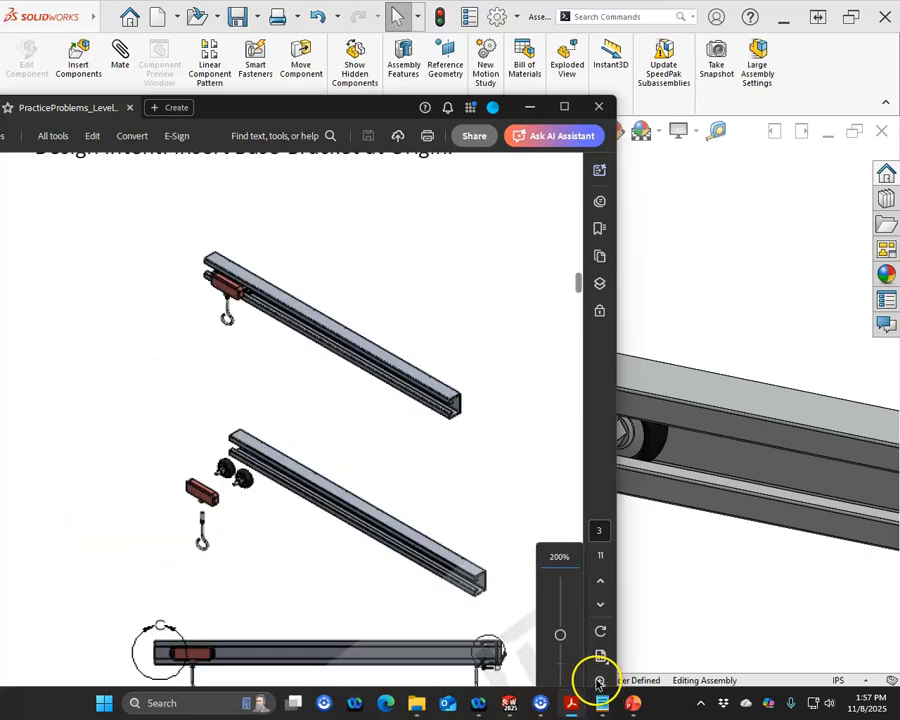
pyautogui.scroll(-5, 346, 487)
pyautogui.scroll(1, 345, 490)
pyautogui.scroll(1, 345, 490)
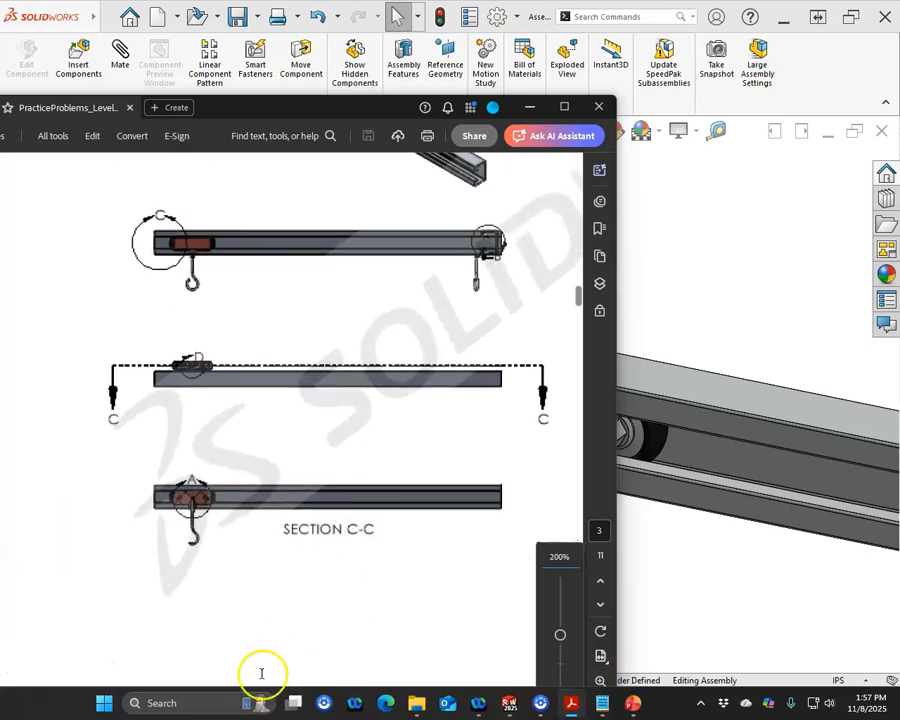
pyautogui.click(562, 107)
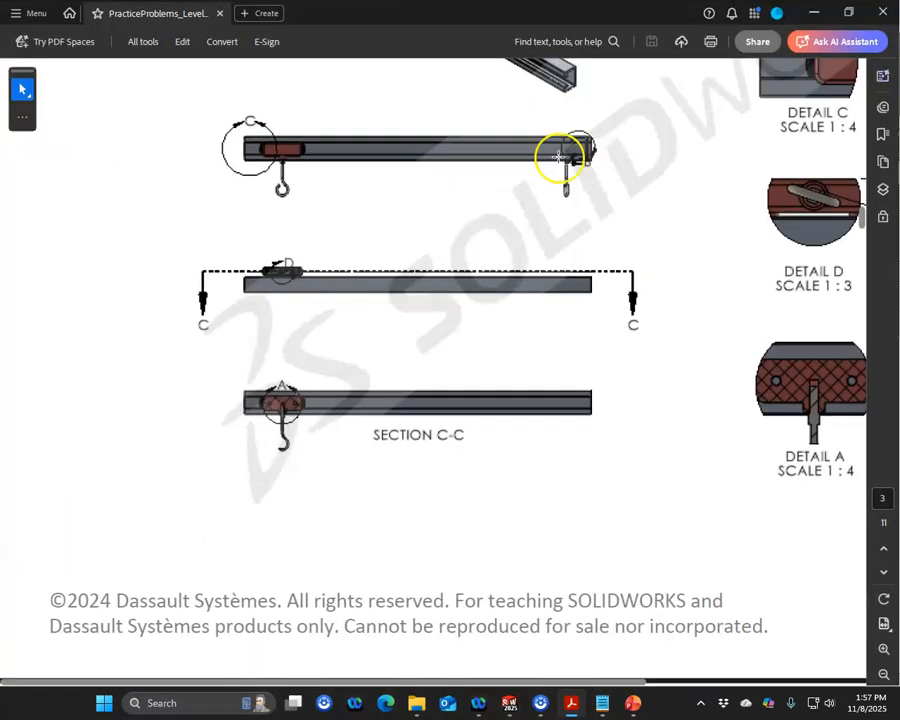
pyautogui.moveTo(585, 681); pyautogui.dragTo(800, 697)
pyautogui.scroll(5, 602, 357)
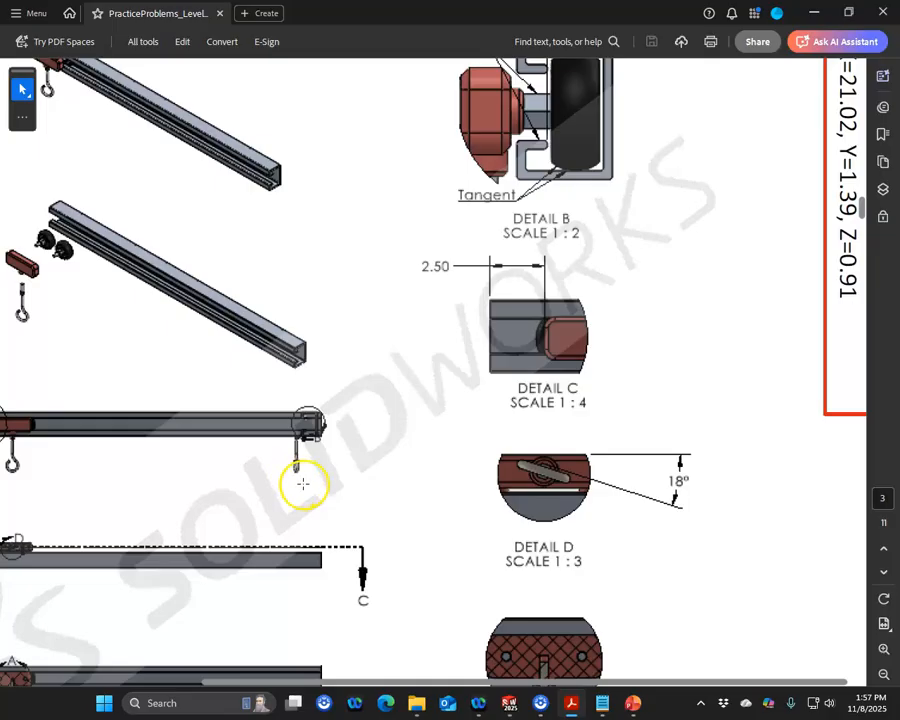
pyautogui.scroll(2, 300, 465)
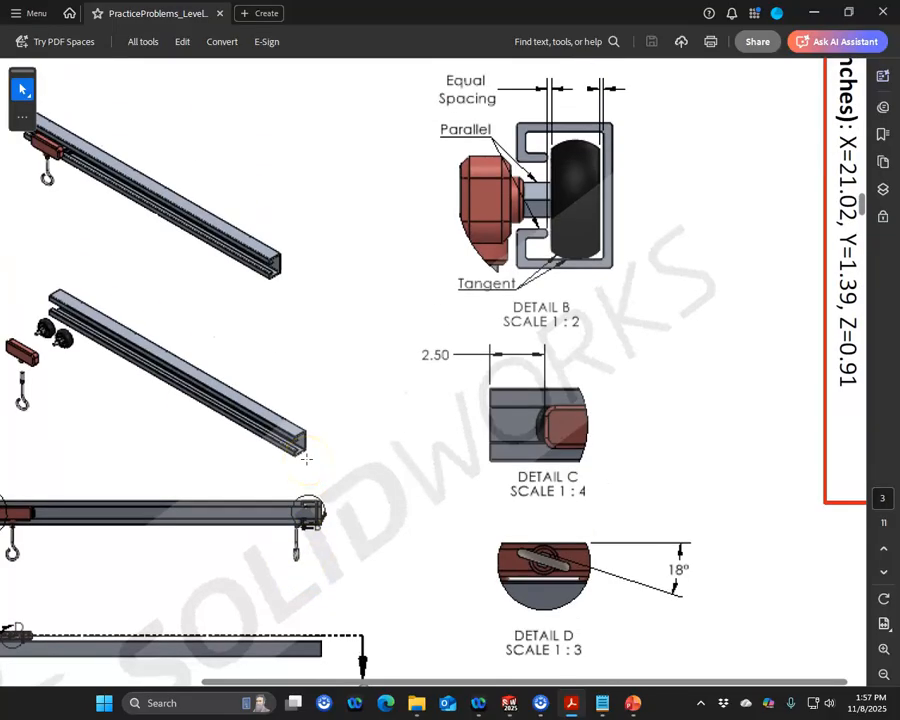
pyautogui.scroll(-8, 115, 303)
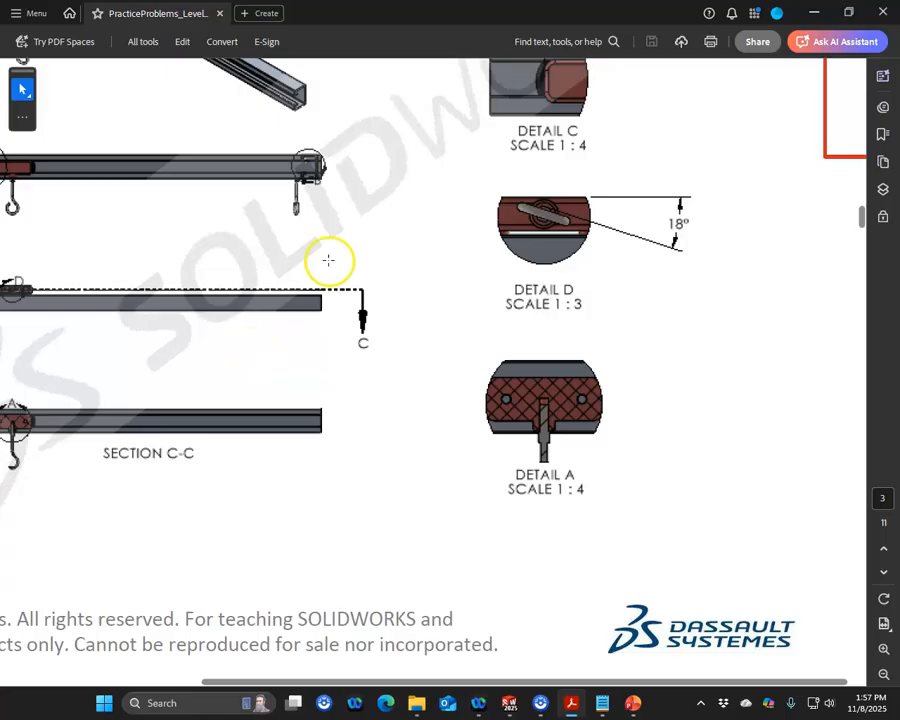
pyautogui.scroll(6, 393, 251)
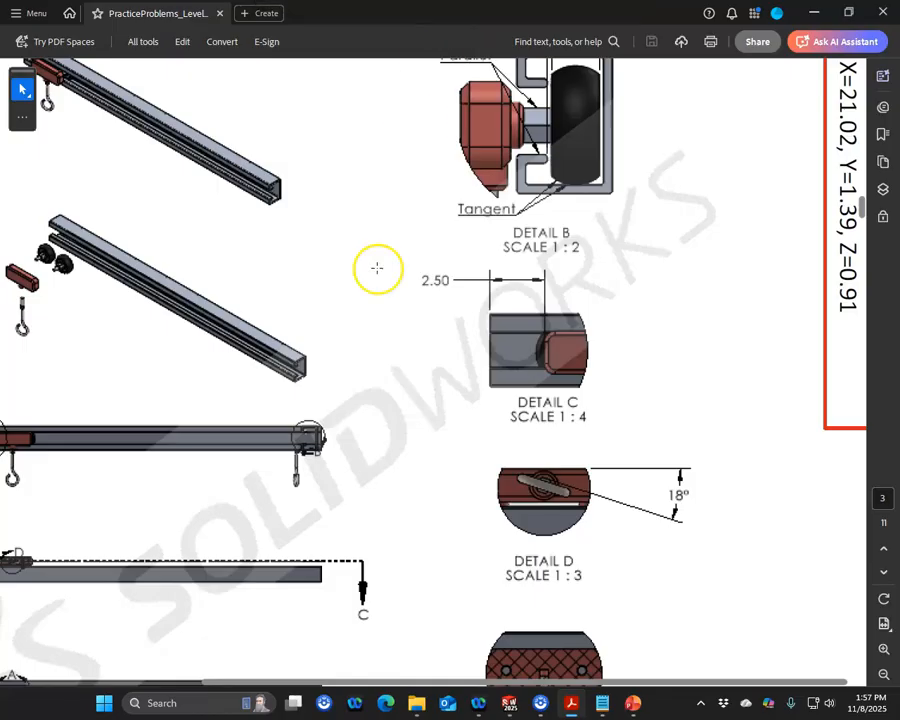
pyautogui.moveTo(345, 684); pyautogui.dragTo(221, 663)
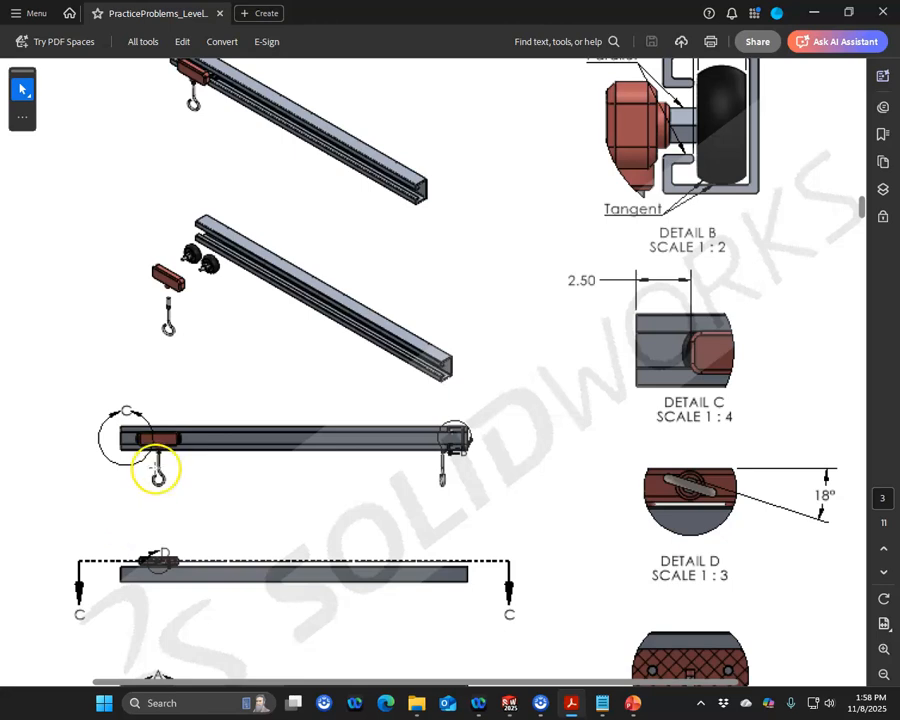
pyautogui.moveTo(396, 8); pyautogui.dragTo(5, 85)
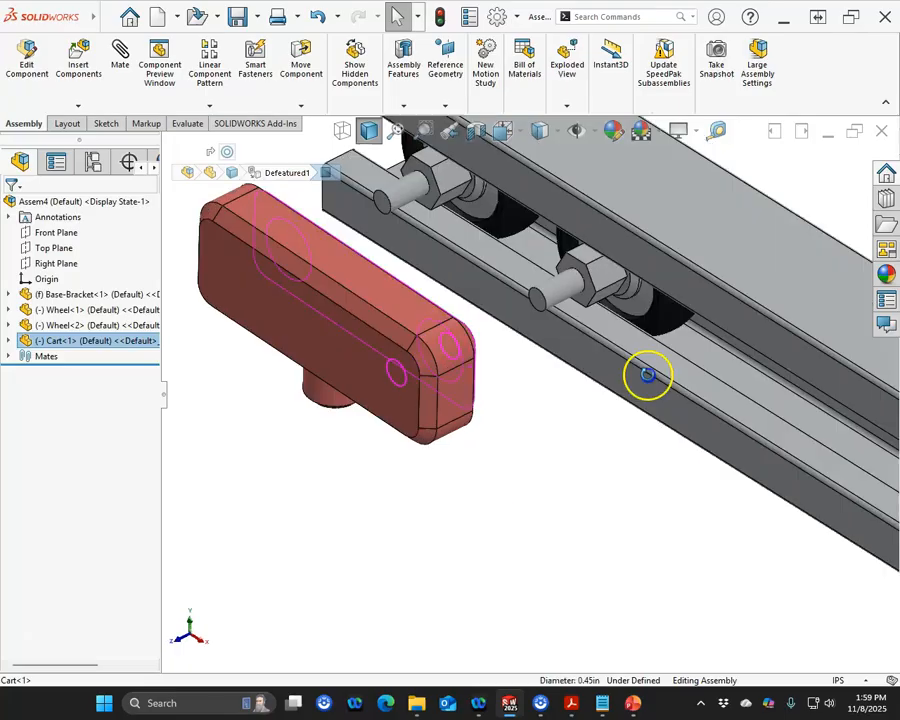
# Step: Mate the cart's side hole concentric with the first wheel's axle
pyautogui.keyDown('ctrl'); pyautogui.click(558, 287); pyautogui.keyUp('ctrl')
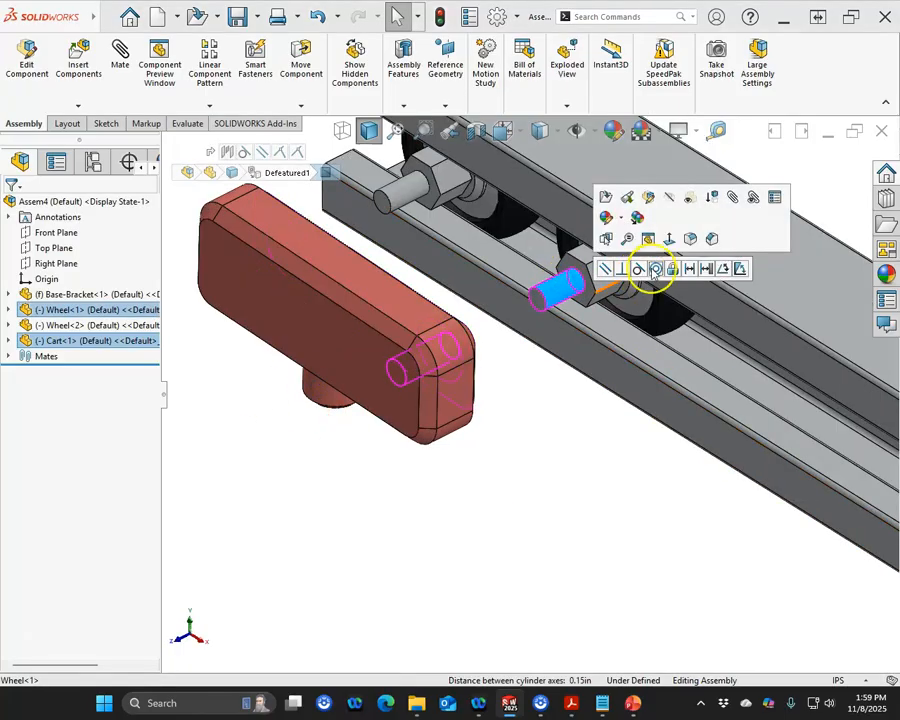
pyautogui.click(655, 268)
pyautogui.click(565, 315)
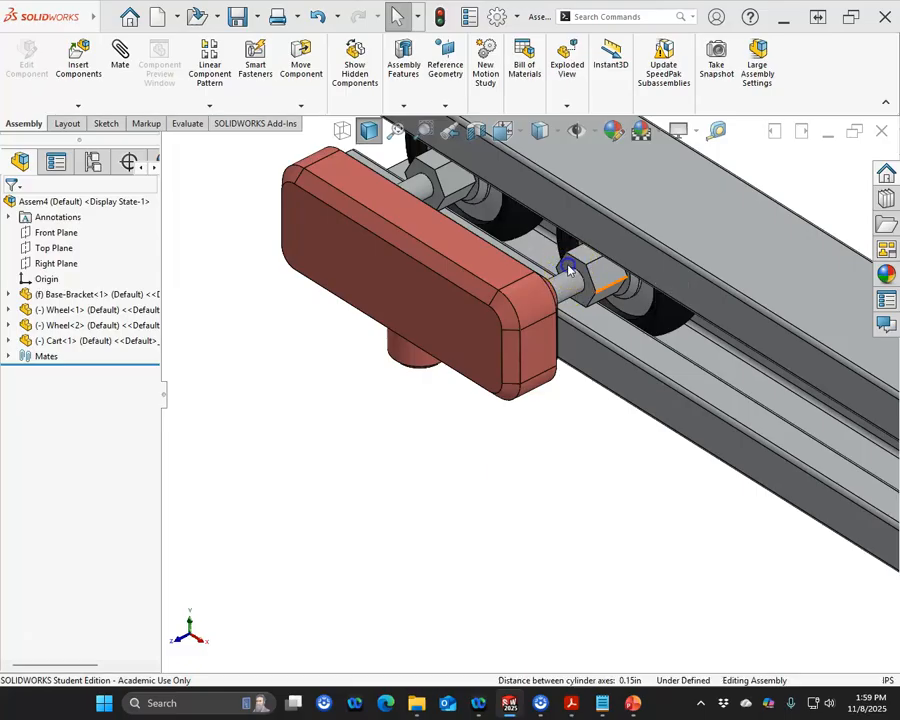
# Step: Mate the cart's inner face coincident with the first wheel's nut face
pyautogui.click(582, 338)
pyautogui.click(588, 294)
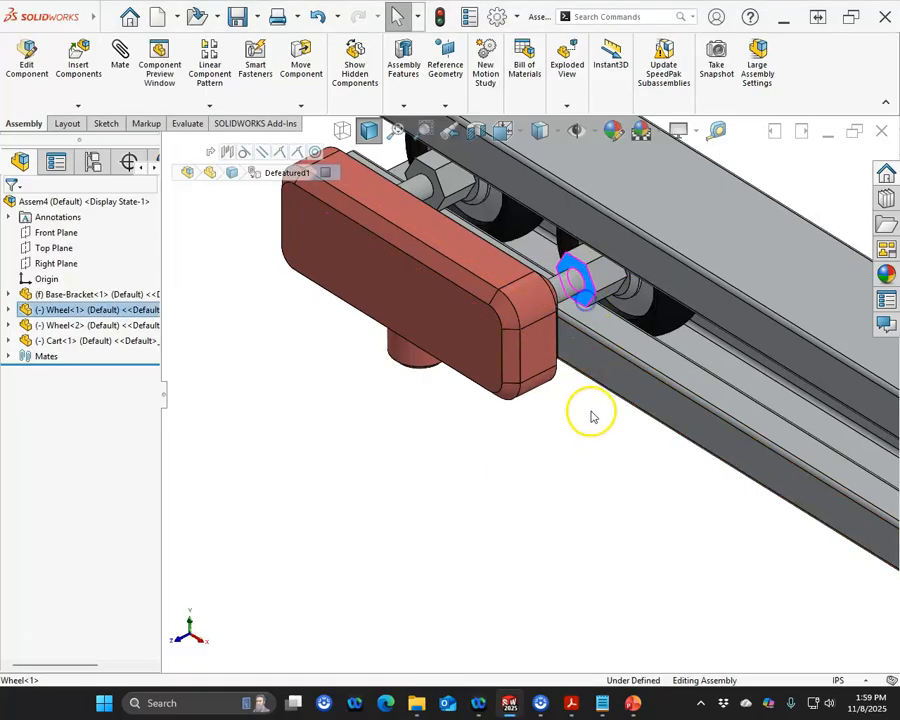
pyautogui.moveTo(592, 416); pyautogui.dragTo(521, 422, button='middle')
pyautogui.moveTo(528, 316); pyautogui.dragTo(536, 337, button='middle')
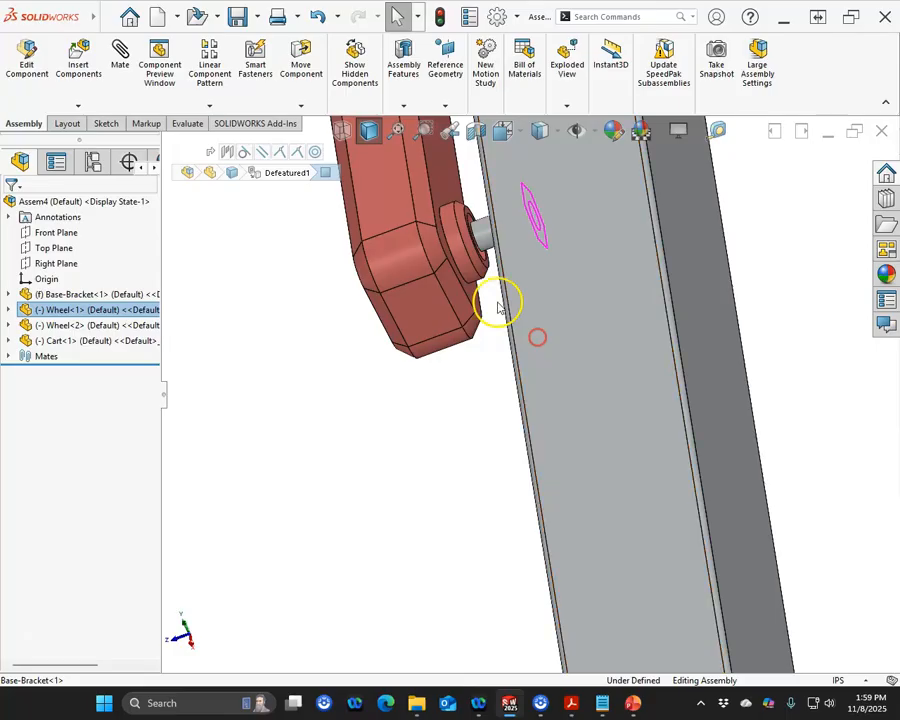
pyautogui.scroll(-7, 496, 294)
pyautogui.click(509, 271)
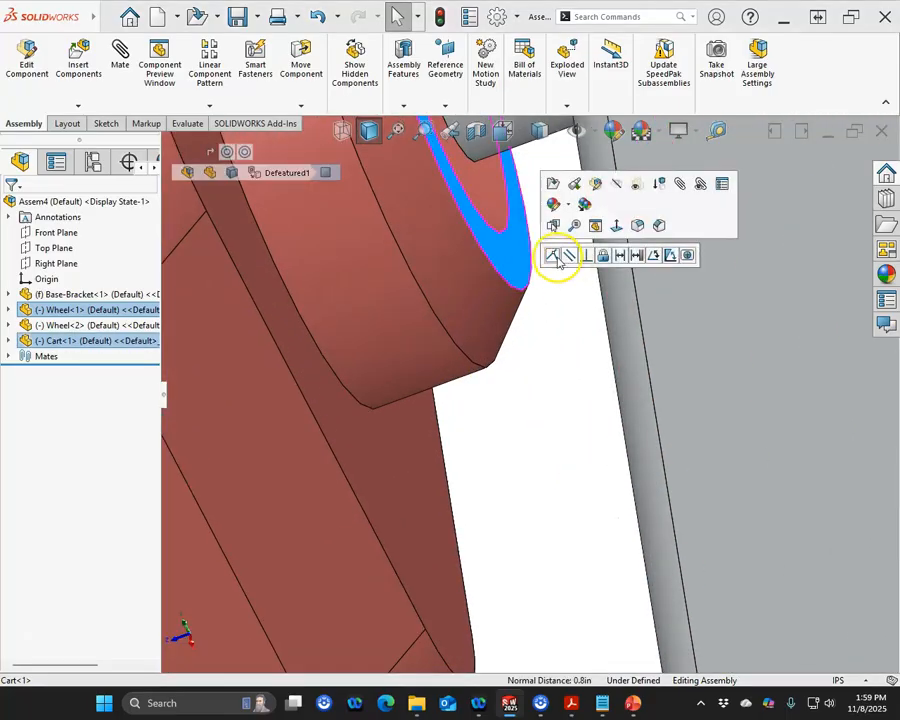
pyautogui.click(562, 256)
# Step: Insert the Hook part and place it below the bracket
pyautogui.scroll(6, 497, 424)
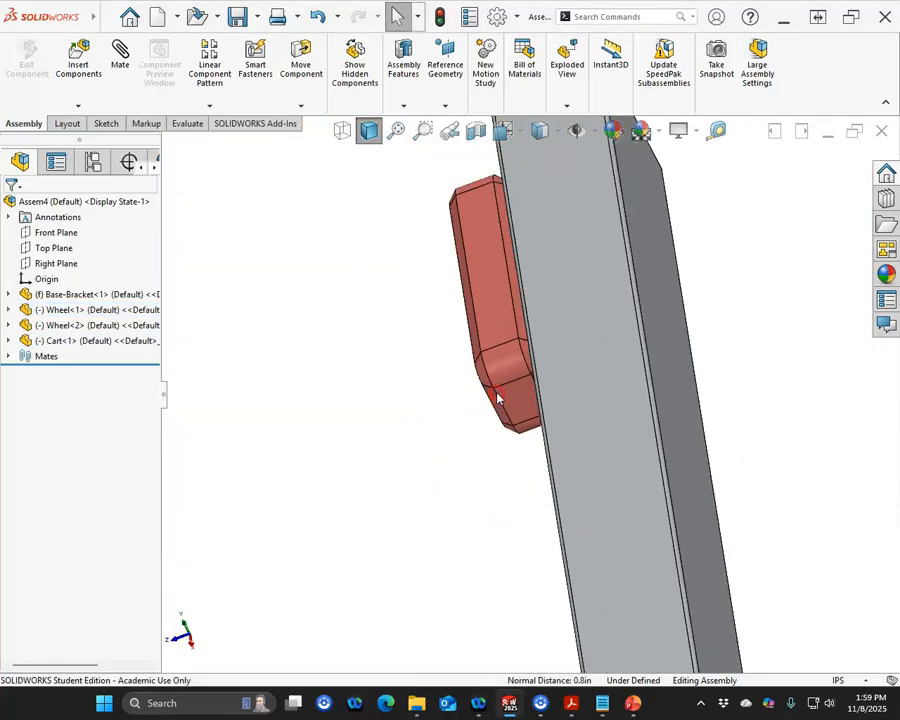
pyautogui.moveTo(563, 283); pyautogui.dragTo(450, 323, button='middle')
pyautogui.scroll(5, 411, 425)
pyautogui.moveTo(411, 425); pyautogui.dragTo(428, 288, button='middle')
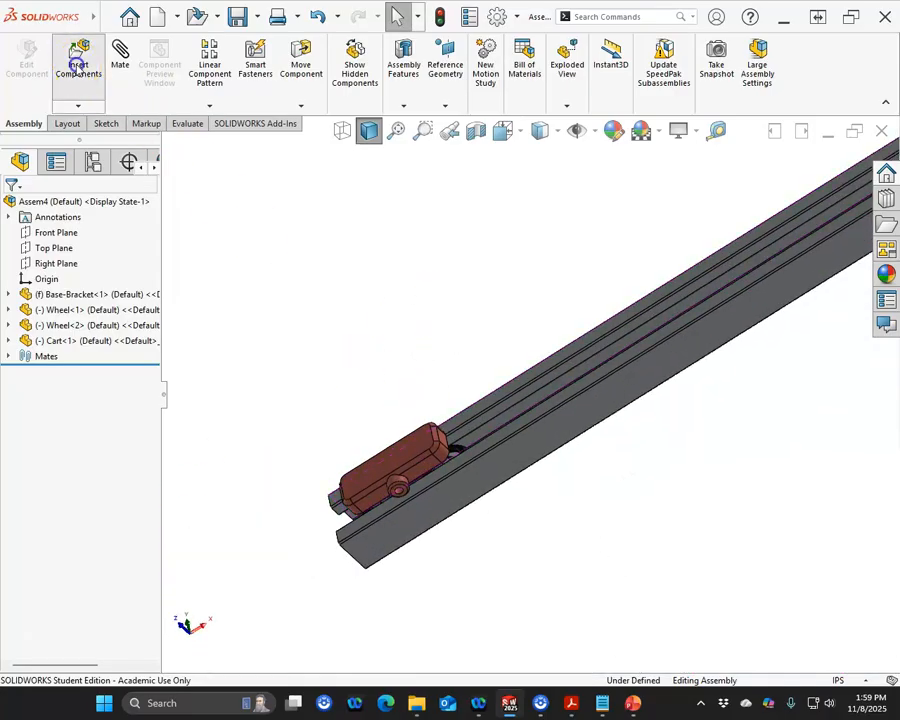
pyautogui.click(78, 60)
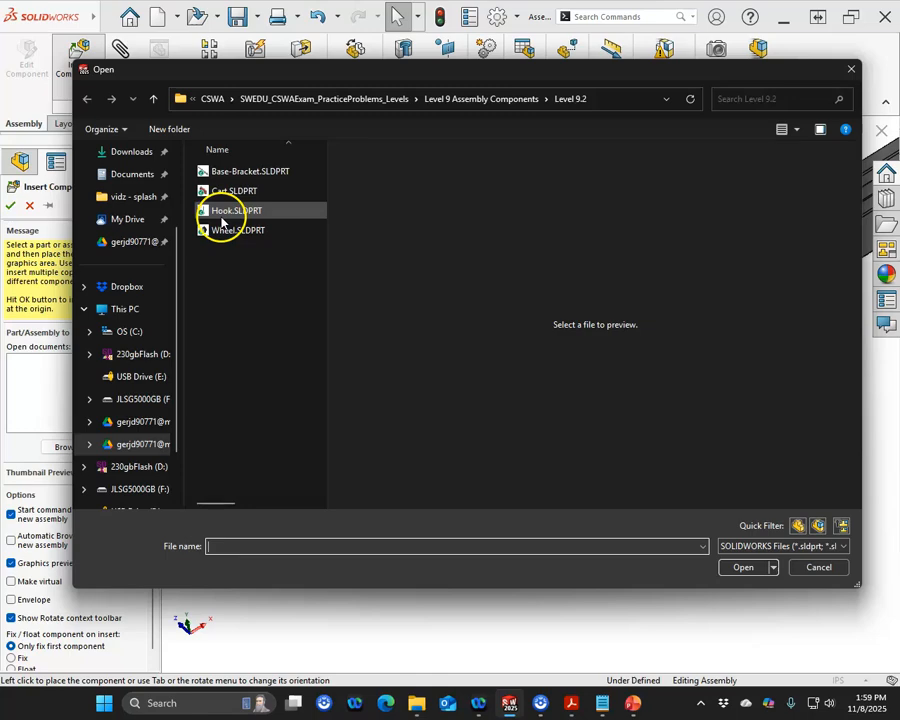
pyautogui.click(212, 209)
pyautogui.click(724, 572)
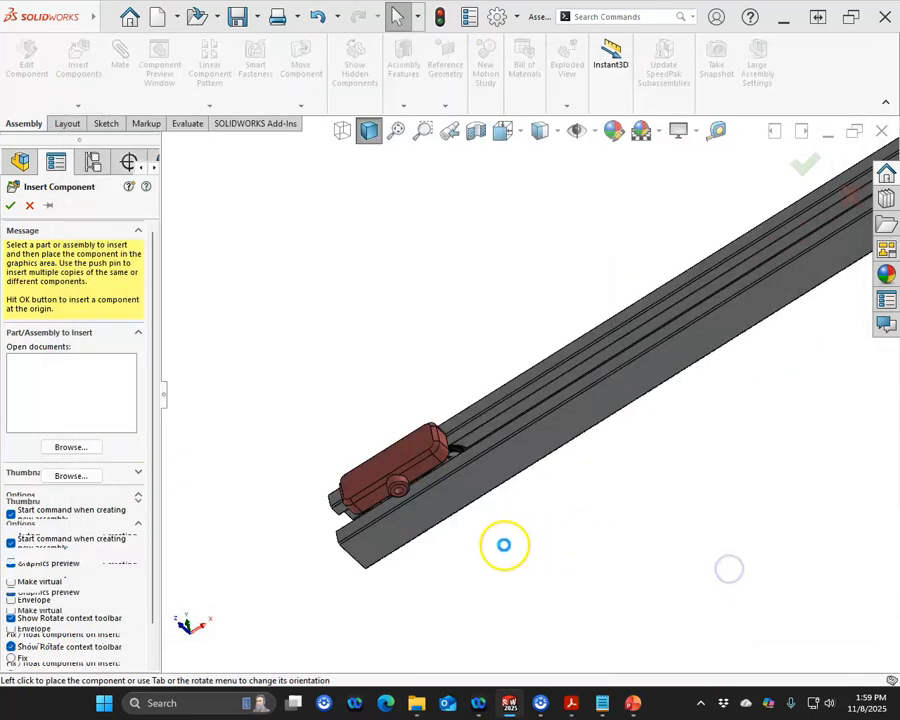
pyautogui.click(404, 572)
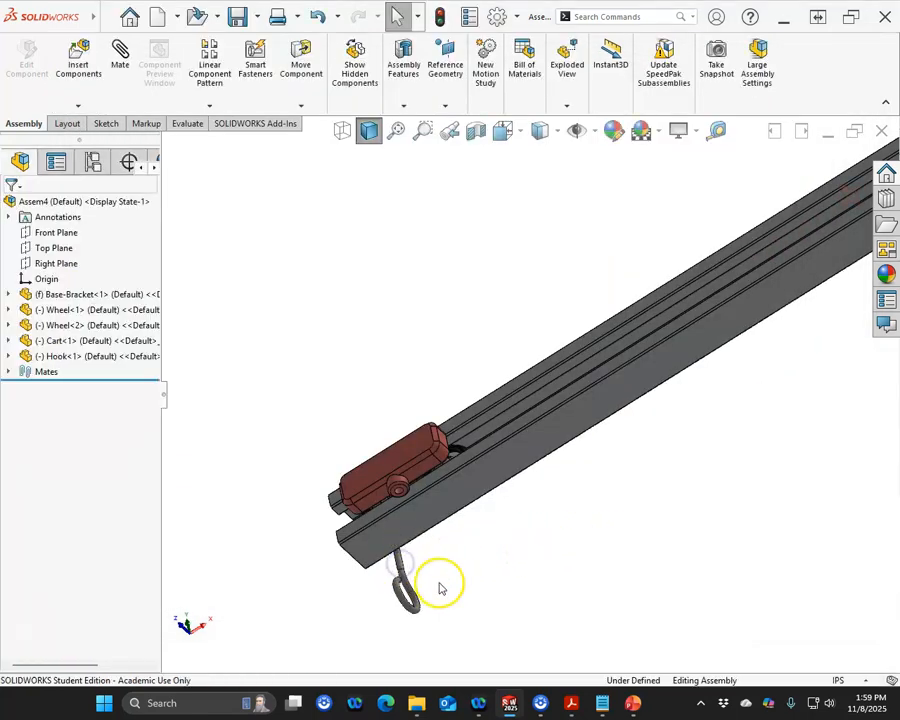
# Step: Mate the hook's shank concentric with the hole in the cart's bottom boss
pyautogui.scroll(-5, 440, 586)
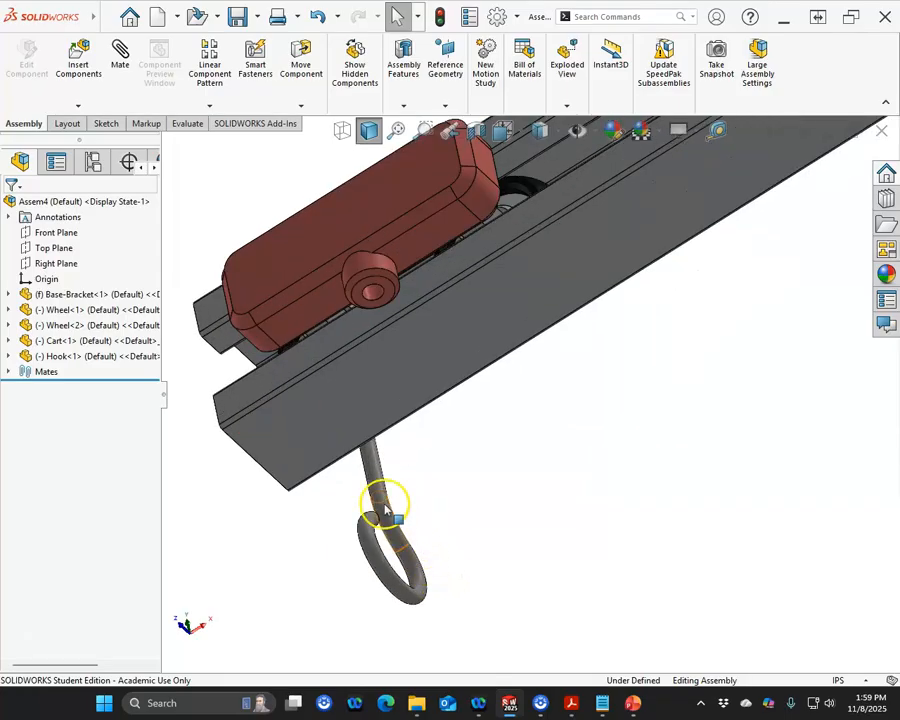
pyautogui.scroll(-2, 400, 540)
pyautogui.click(412, 598)
pyautogui.moveTo(412, 598); pyautogui.dragTo(414, 650)
pyautogui.click(386, 490)
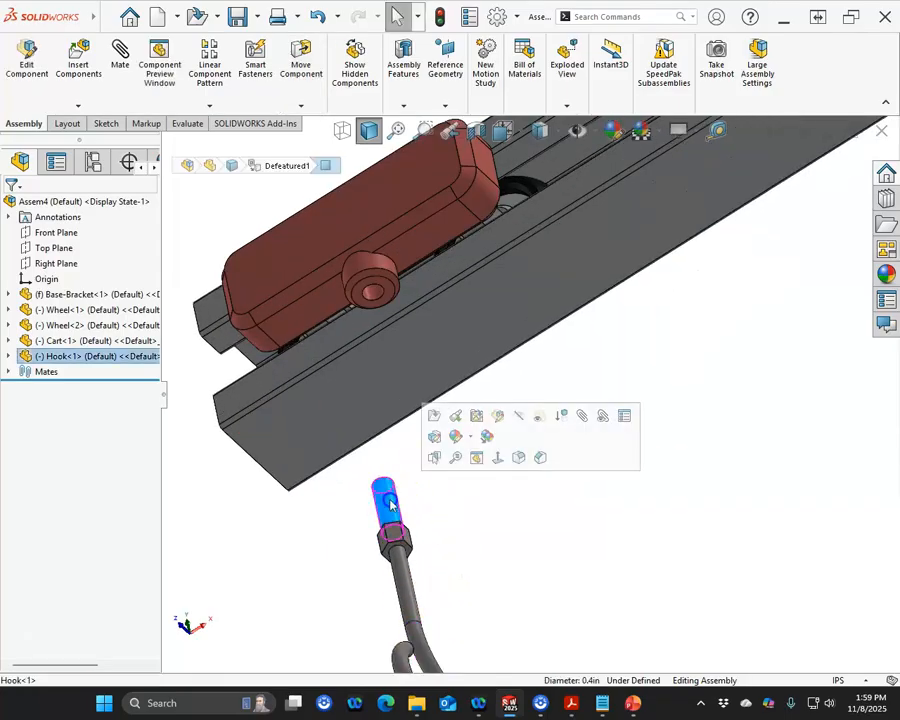
pyautogui.keyDown('ctrl'); pyautogui.click(374, 292); pyautogui.keyUp('ctrl')
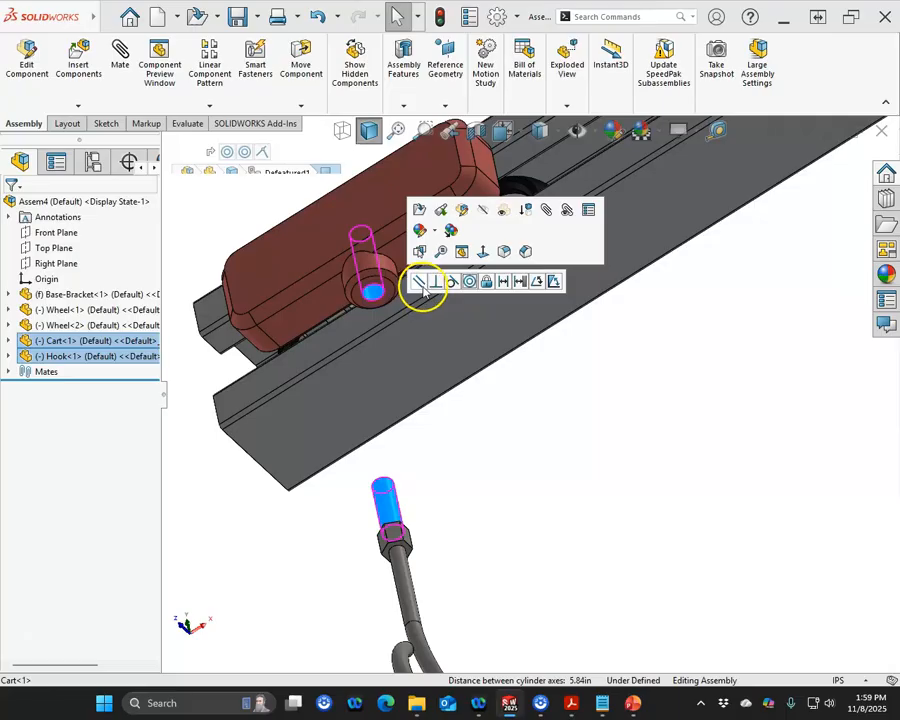
pyautogui.click(475, 285)
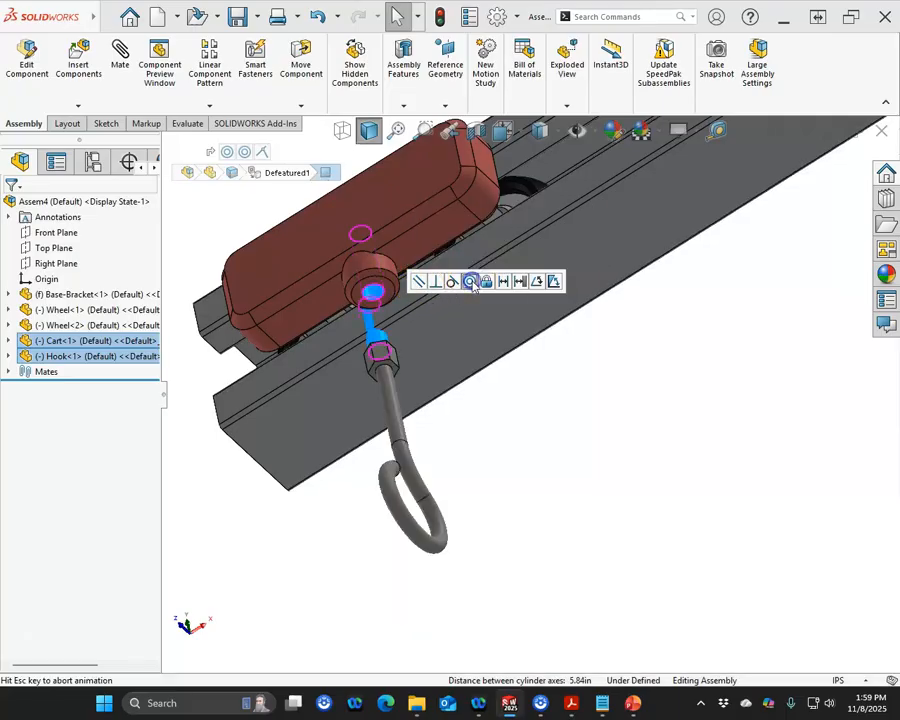
# Step: Mate the top face of the hook's nut coincident with the underside of the cart's boss
pyautogui.click(531, 392)
pyautogui.moveTo(500, 396); pyautogui.dragTo(474, 454, button='middle')
pyautogui.scroll(-5, 404, 394)
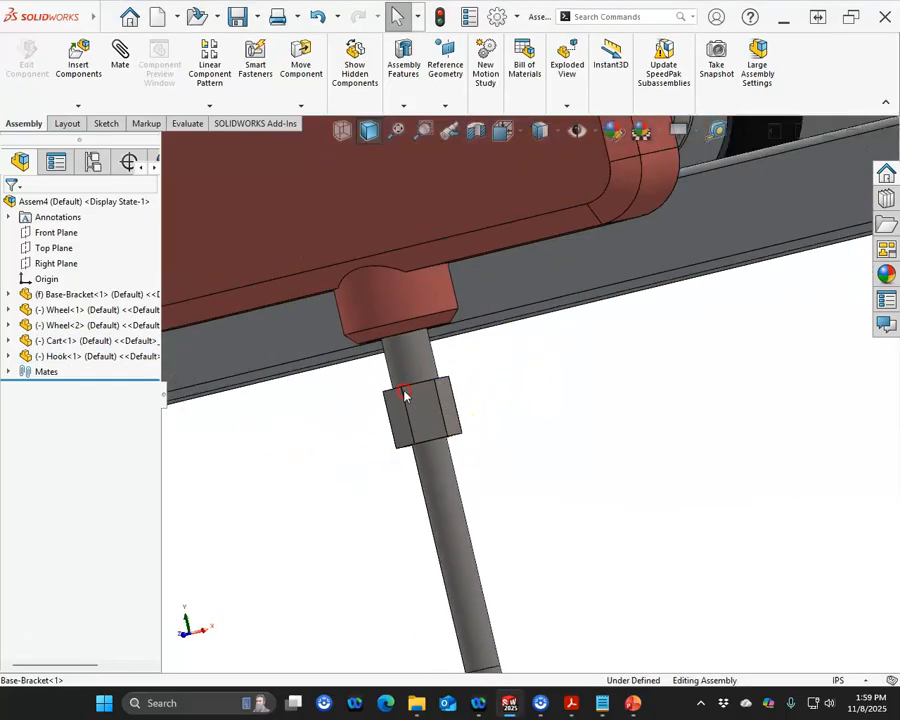
pyautogui.scroll(2, 392, 360)
pyautogui.scroll(-5, 434, 377)
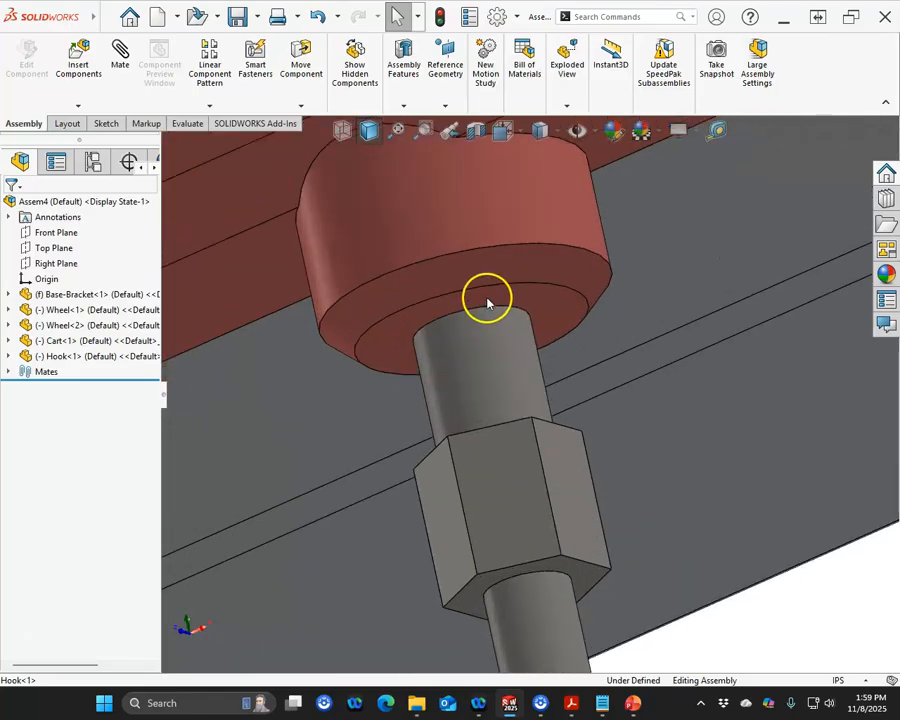
pyautogui.click(483, 313)
pyautogui.scroll(5, 438, 381)
pyautogui.moveTo(482, 402); pyautogui.dragTo(684, 543, button='middle')
pyautogui.scroll(-5, 476, 394)
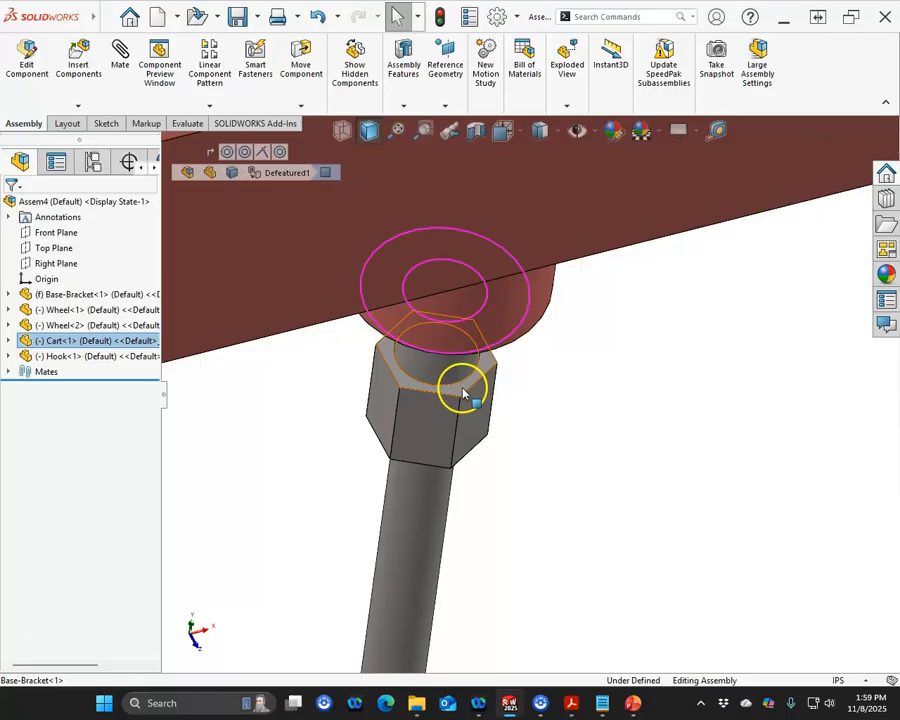
pyautogui.keyDown('ctrl'); pyautogui.click(462, 392); pyautogui.keyUp('ctrl')
pyautogui.click(507, 377)
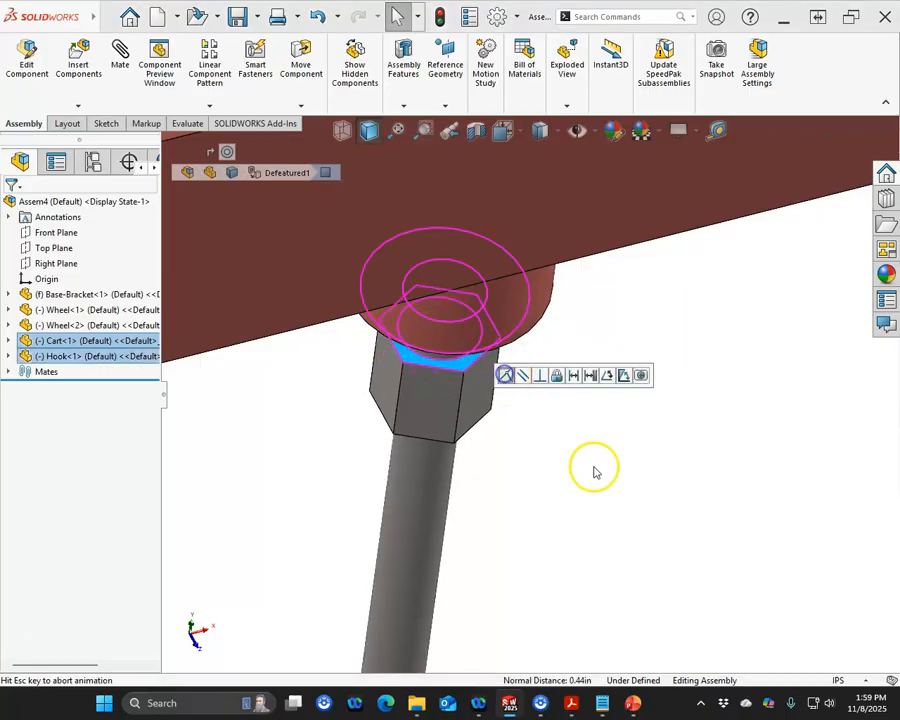
# Step: Add a 2.5 in distance mate between the cart's end face and the bracket's open end face
pyautogui.hotkey('ctrl', '1')
pyautogui.scroll(-2, 230, 424)
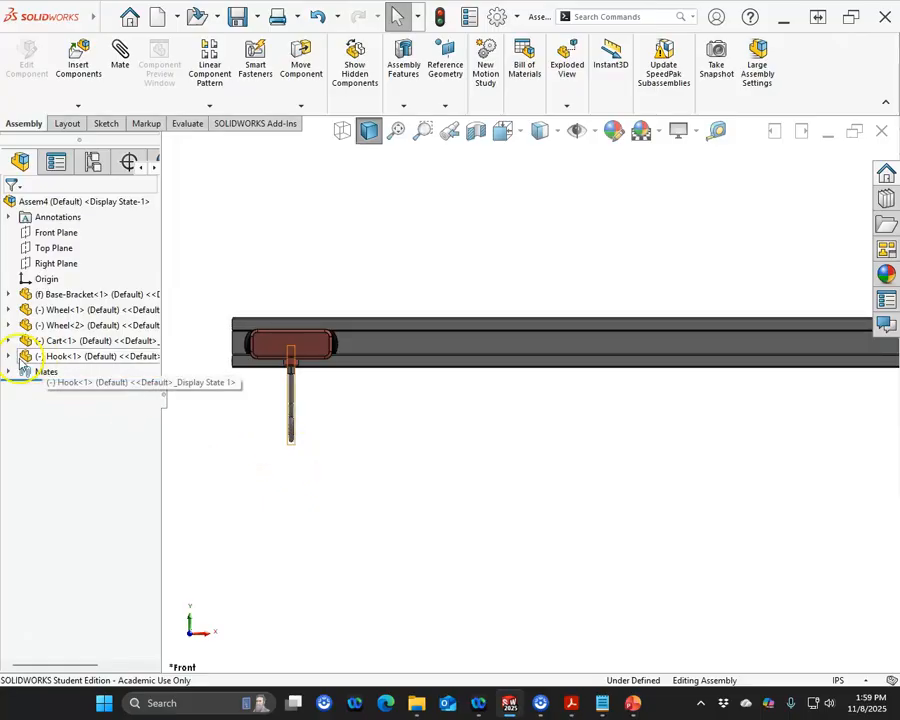
pyautogui.moveTo(165, 390); pyautogui.dragTo(309, 394, button='middle')
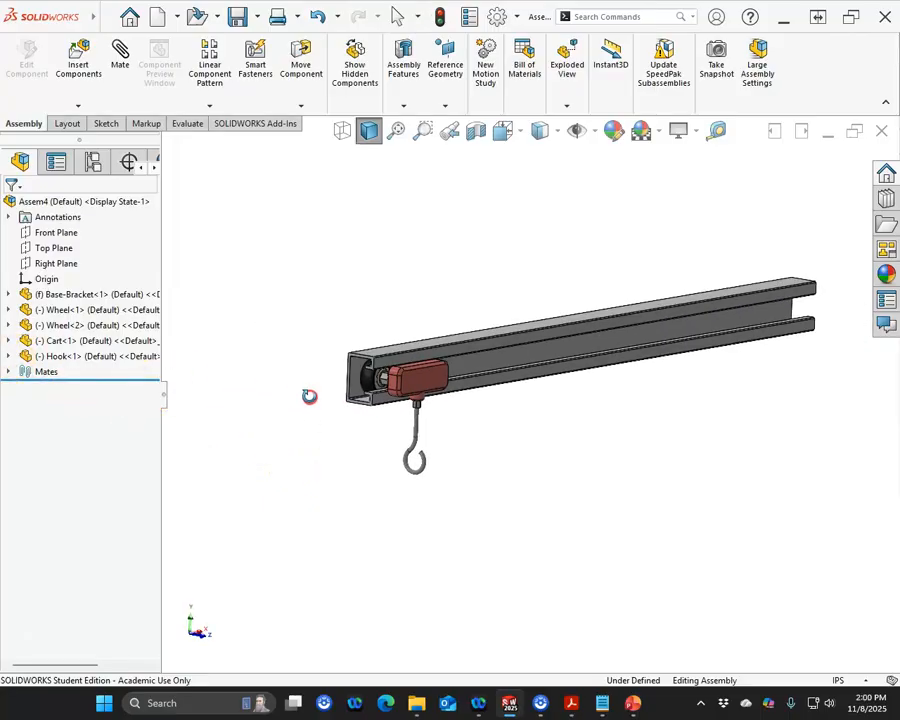
pyautogui.scroll(-5, 414, 392)
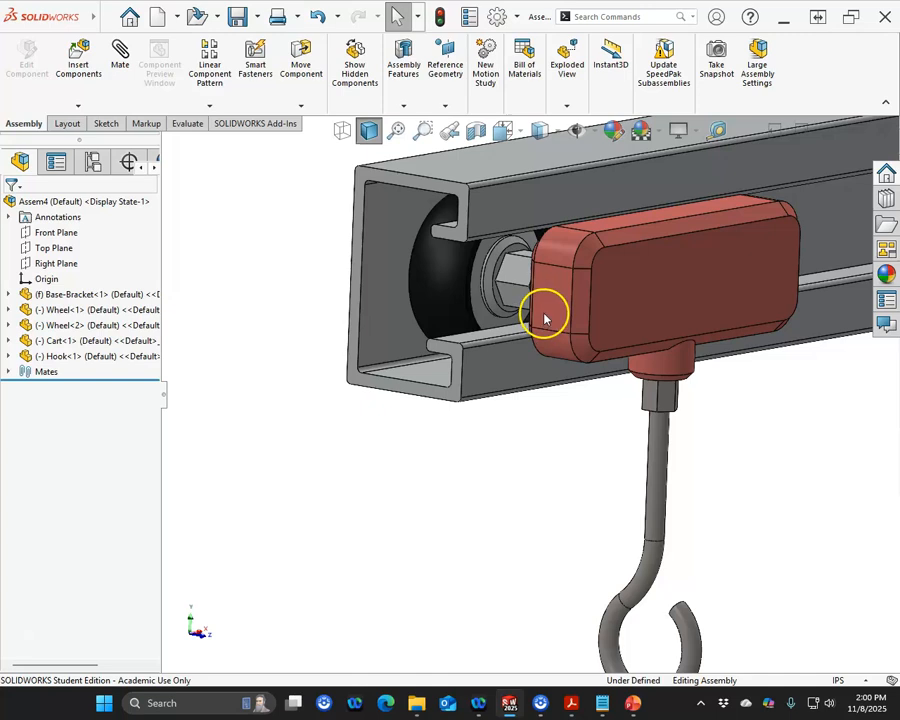
pyautogui.click(552, 300)
pyautogui.keyDown('ctrl'); pyautogui.click(352, 378); pyautogui.keyUp('ctrl')
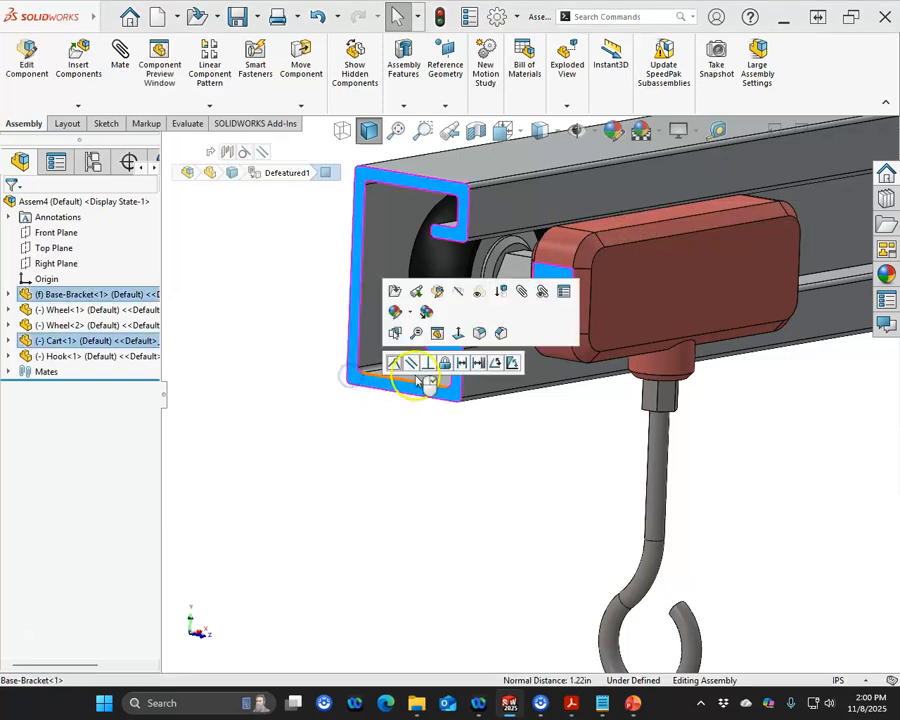
pyautogui.click(461, 363)
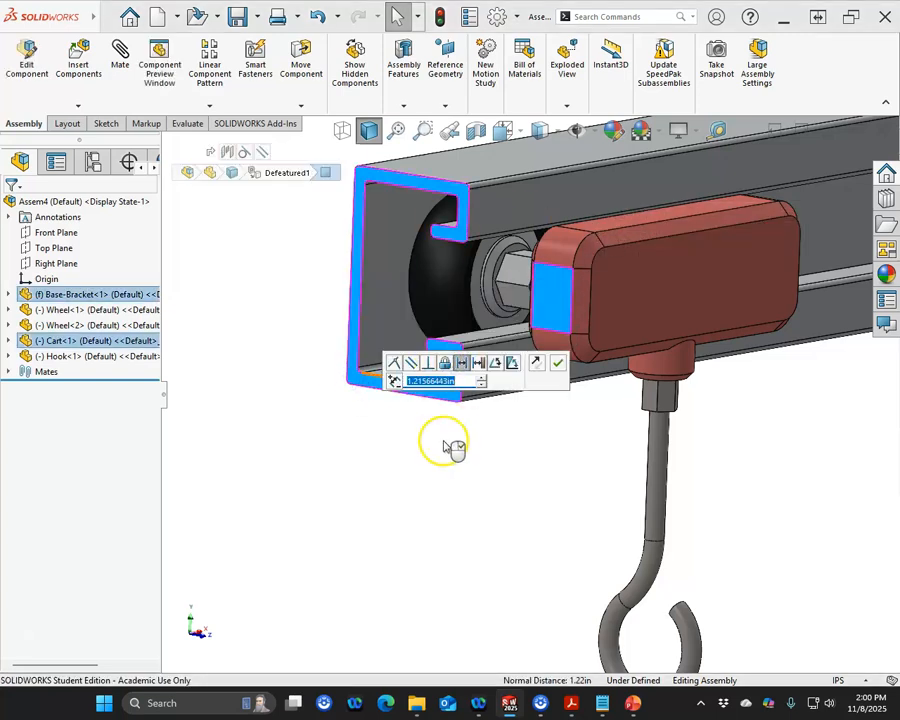
pyautogui.write('2.5')
pyautogui.press('Return')
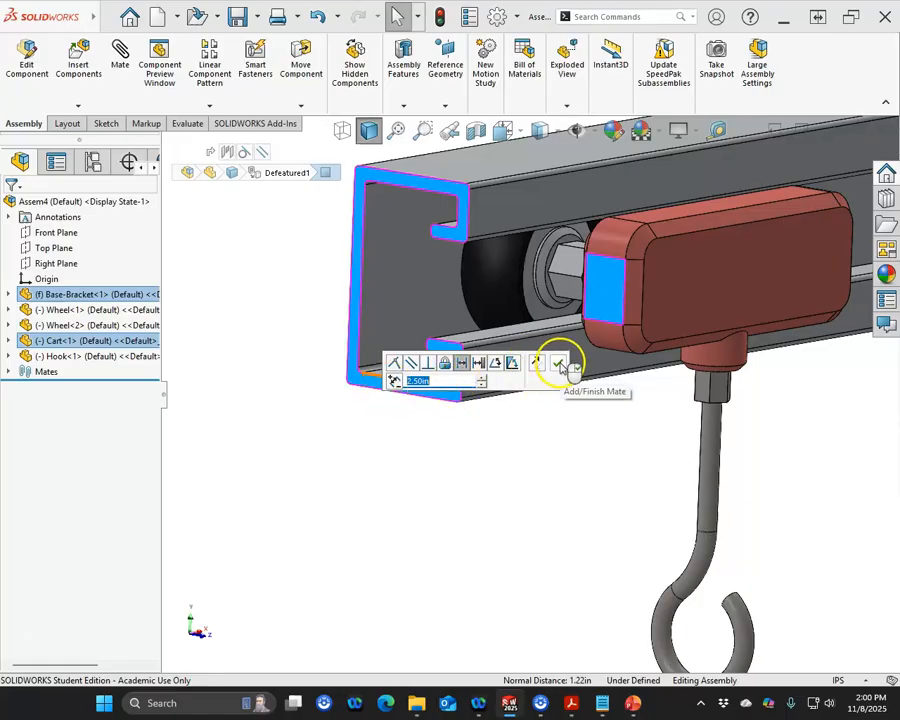
pyautogui.click(559, 366)
pyautogui.scroll(5, 354, 408)
pyautogui.scroll(2, 580, 448)
pyautogui.scroll(-3, 580, 450)
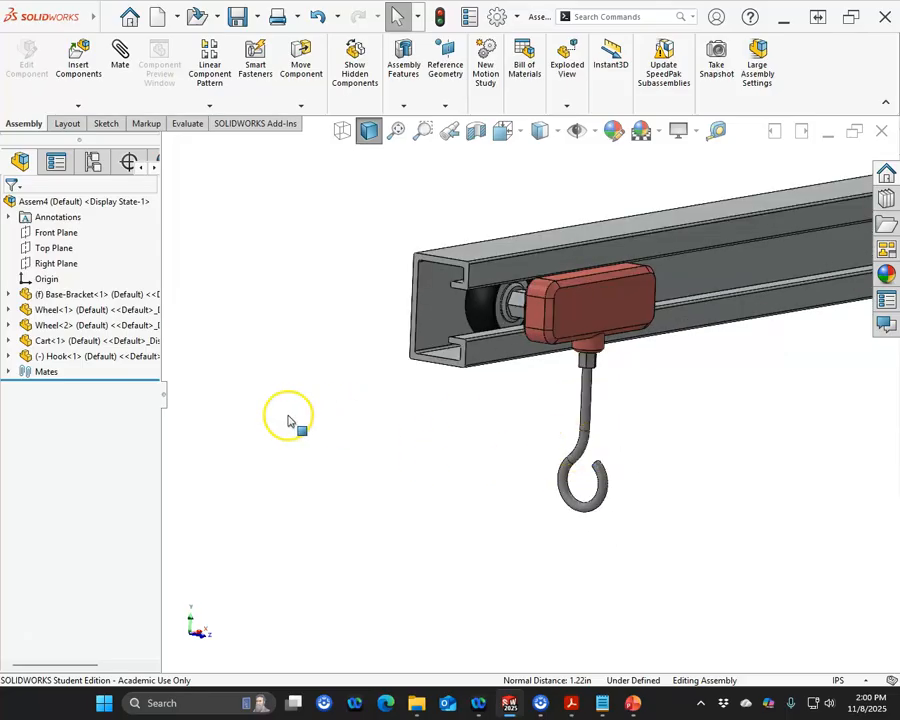
# Step: Mate the hook's Right Plane parallel to the assembly's Front Plane and flip the mate alignment
pyautogui.click(9, 356)
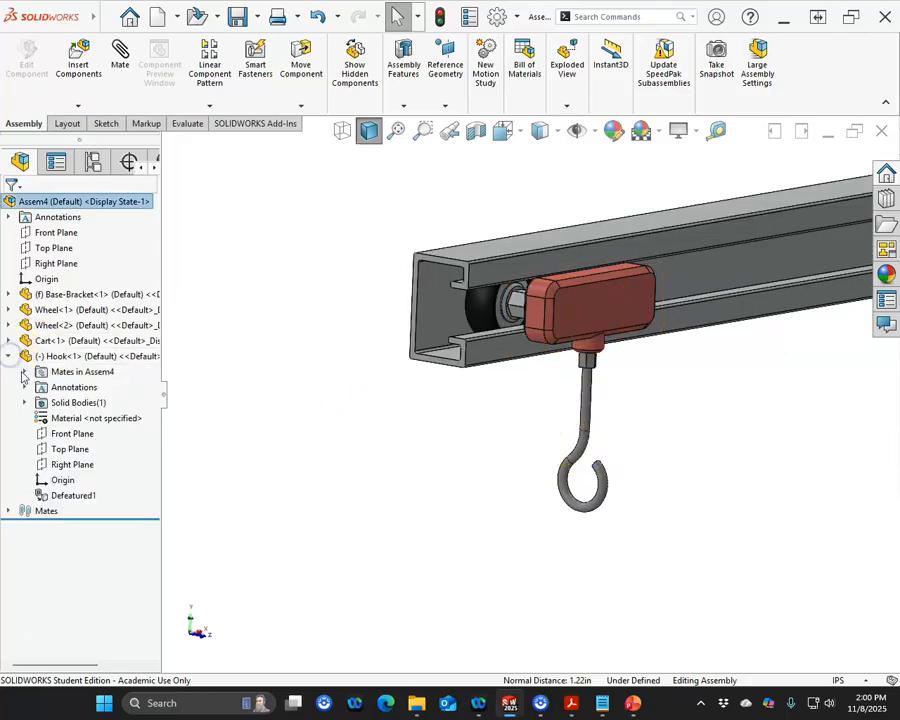
pyautogui.click(64, 435)
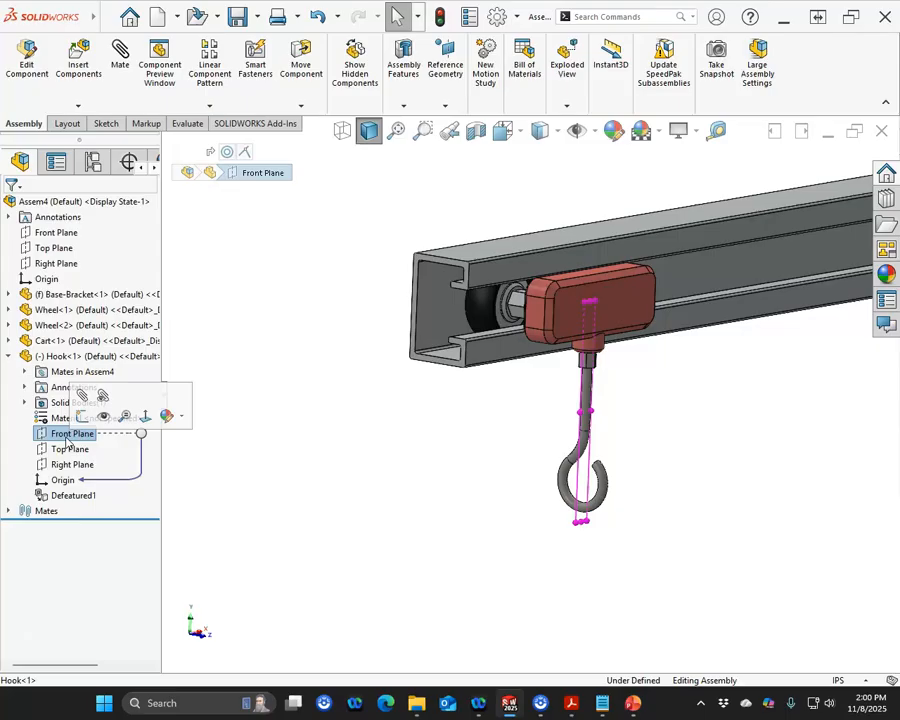
pyautogui.click(68, 450)
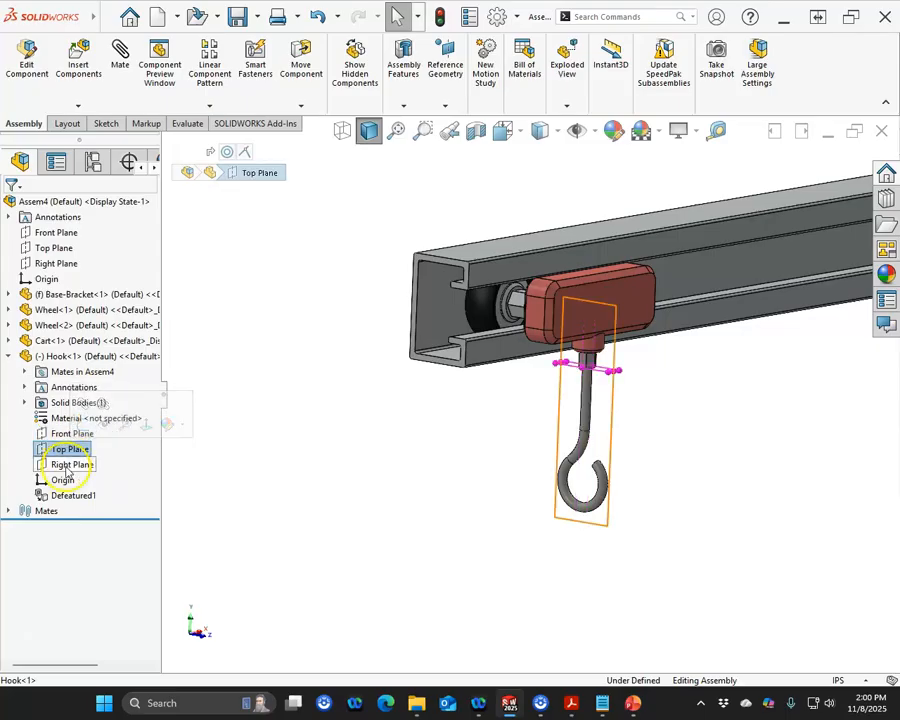
pyautogui.click(67, 465)
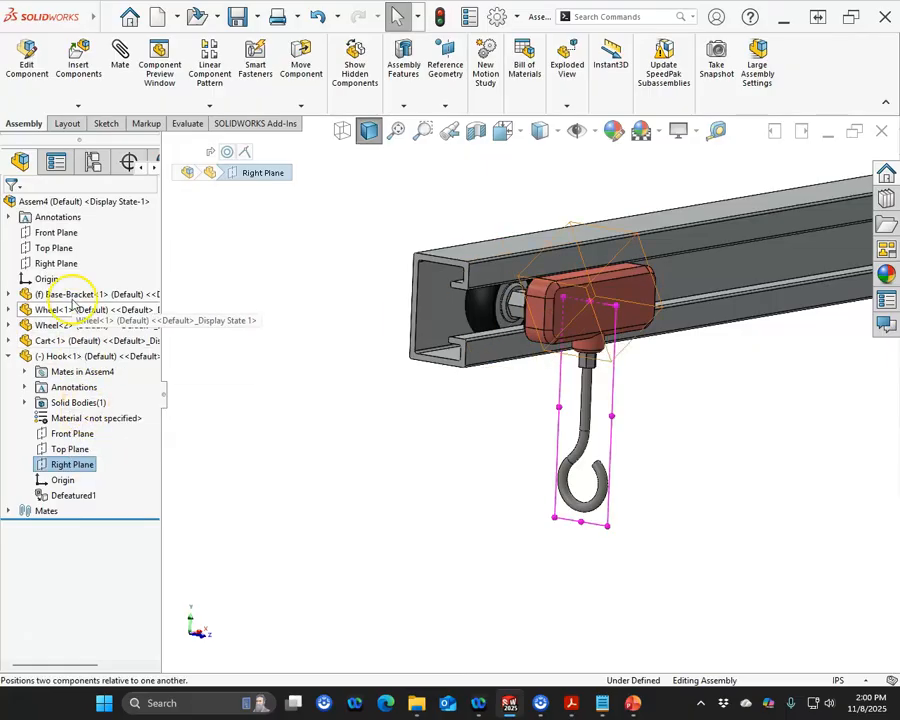
pyautogui.keyDown('ctrl'); pyautogui.click(56, 234); pyautogui.keyUp('ctrl')
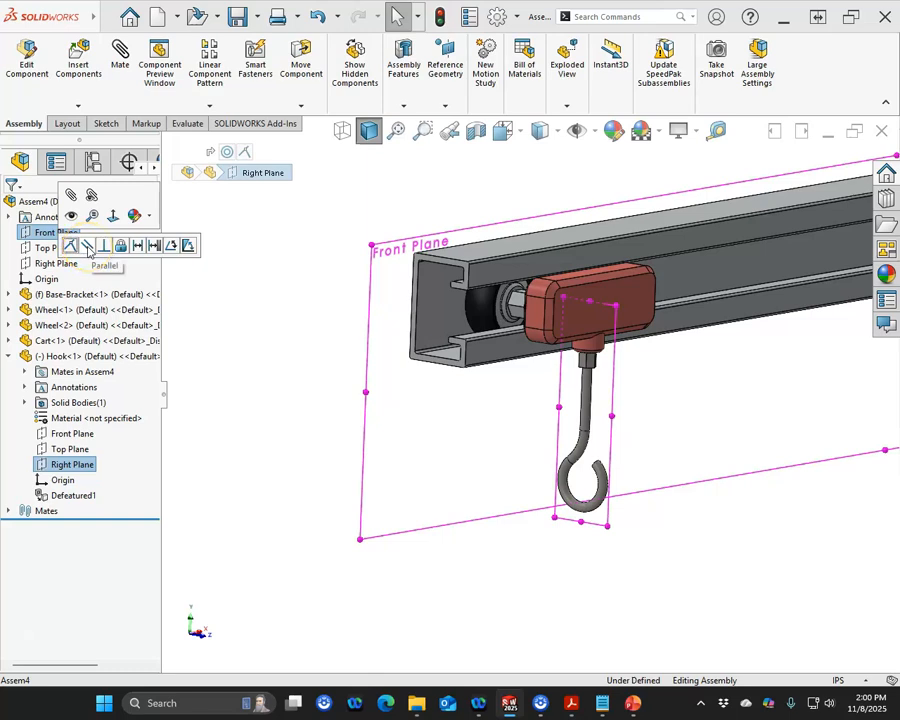
pyautogui.click(88, 247)
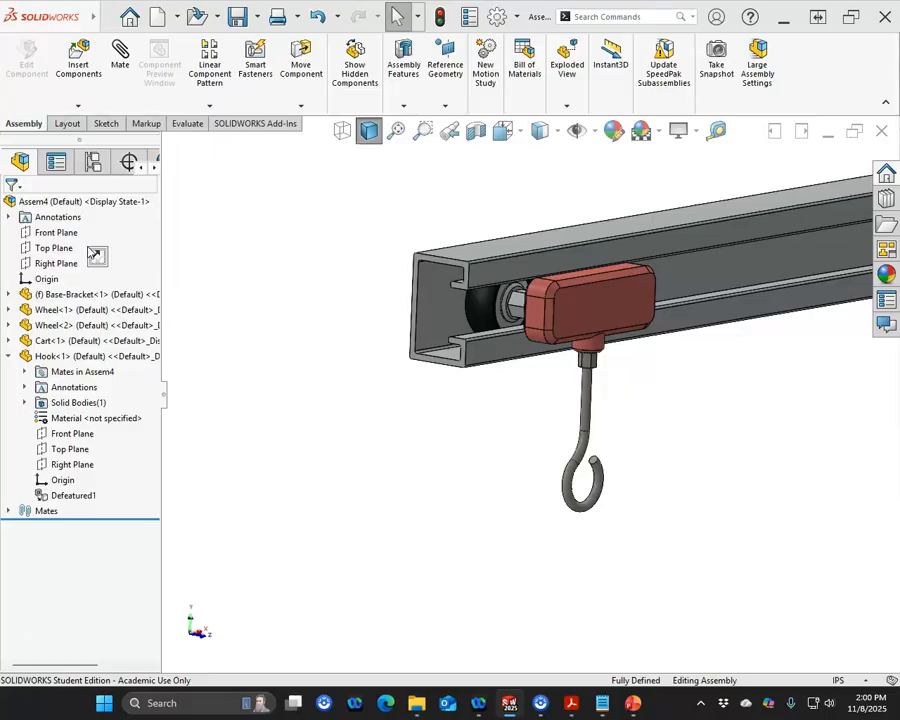
pyautogui.click(97, 258)
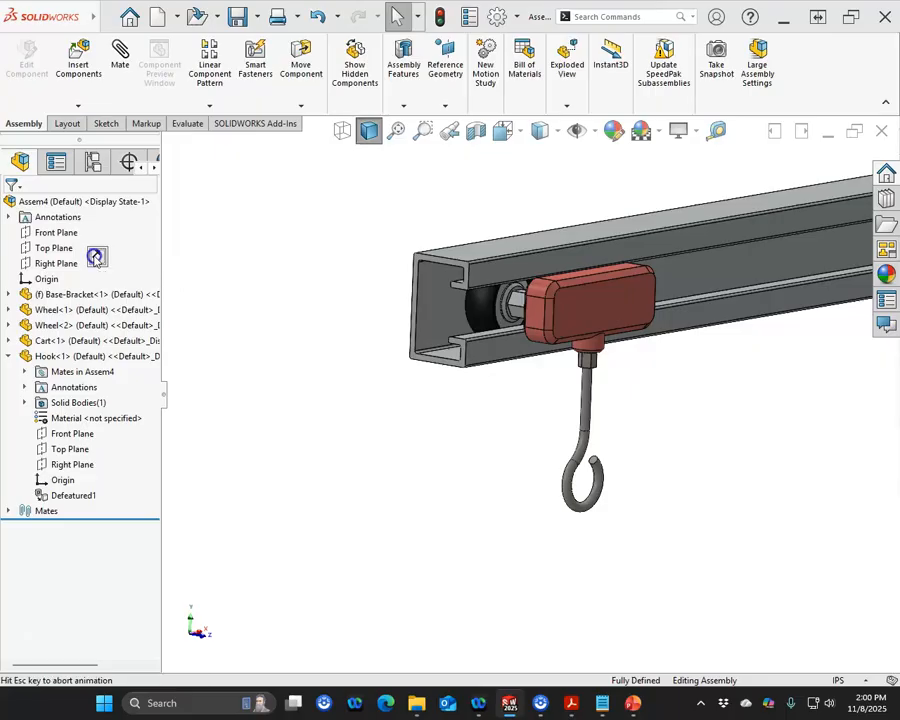
pyautogui.click(217, 341)
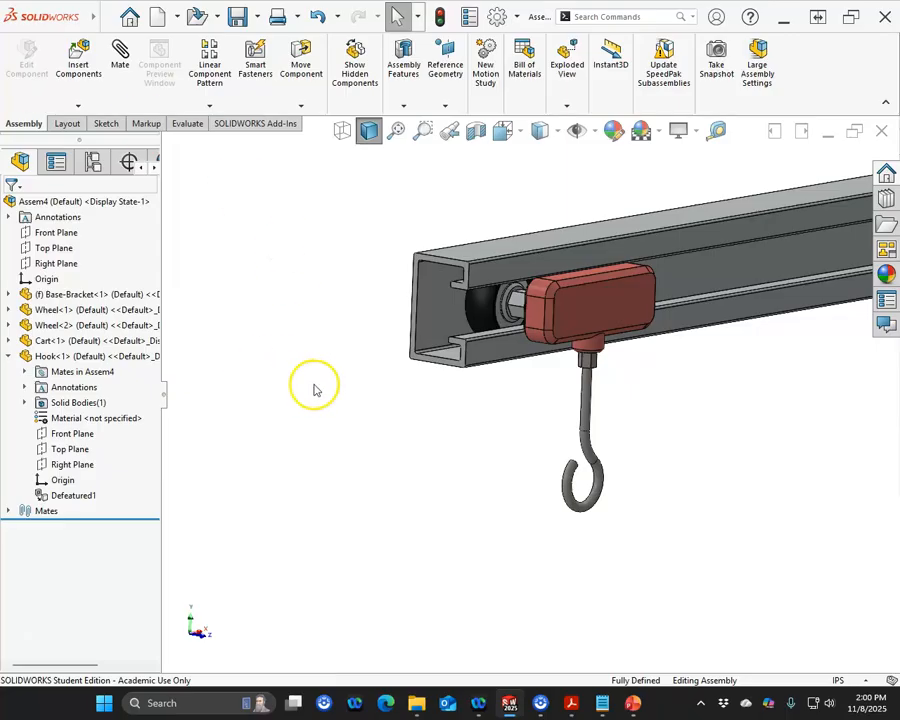
# Step: Compare the assembly in isometric view with the detail views on the practice problem drawing
pyautogui.hotkey('ctrl', '7')
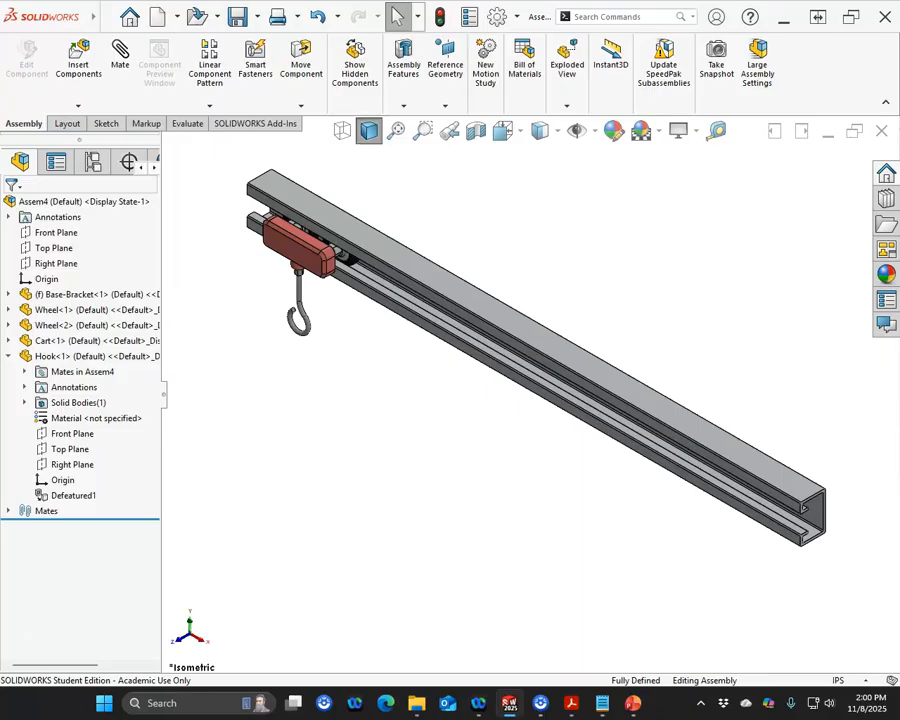
pyautogui.moveTo(0, 40); pyautogui.dragTo(269, 97)
pyautogui.scroll(-1, 235, 418)
pyautogui.scroll(-5, 235, 418)
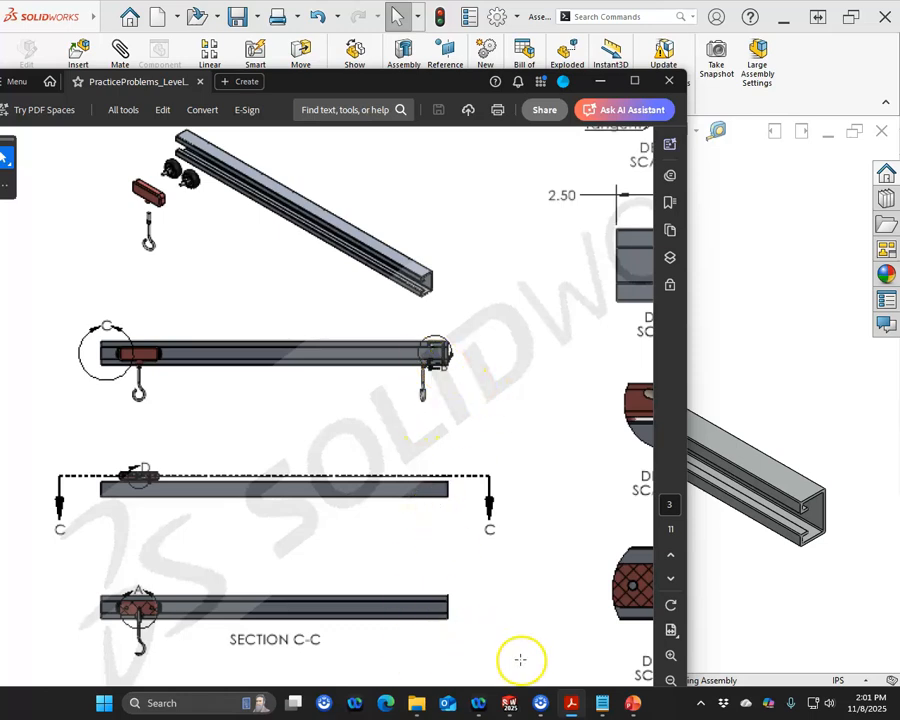
pyautogui.moveTo(699, 301); pyautogui.dragTo(808, 330)
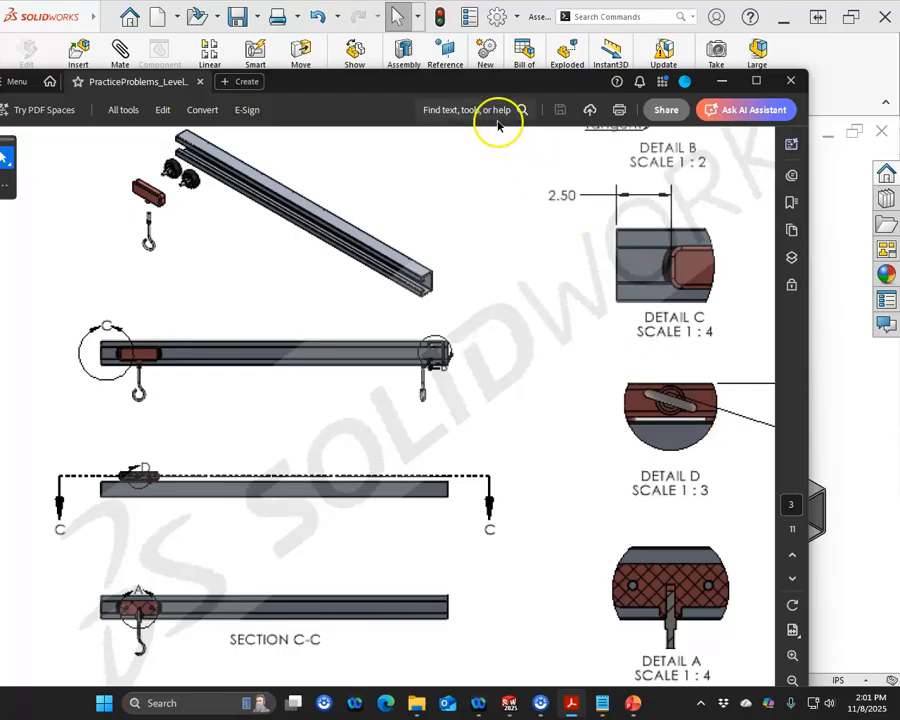
pyautogui.moveTo(467, 97); pyautogui.dragTo(0, 95)
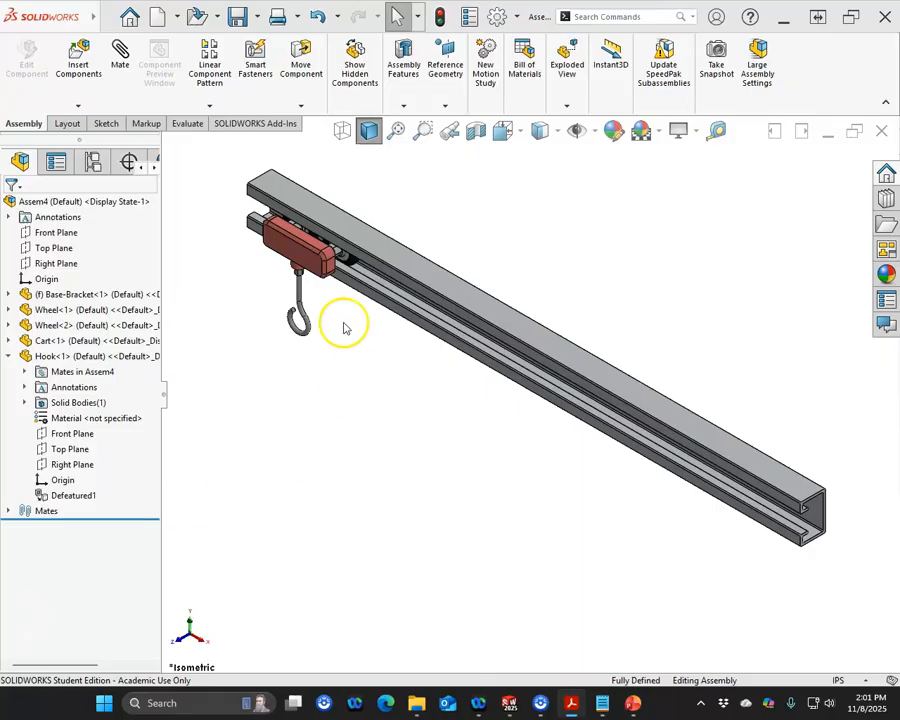
# Step: Check the assembly's mass properties and compare the center of mass with the values given on the drawing
pyautogui.click(188, 123)
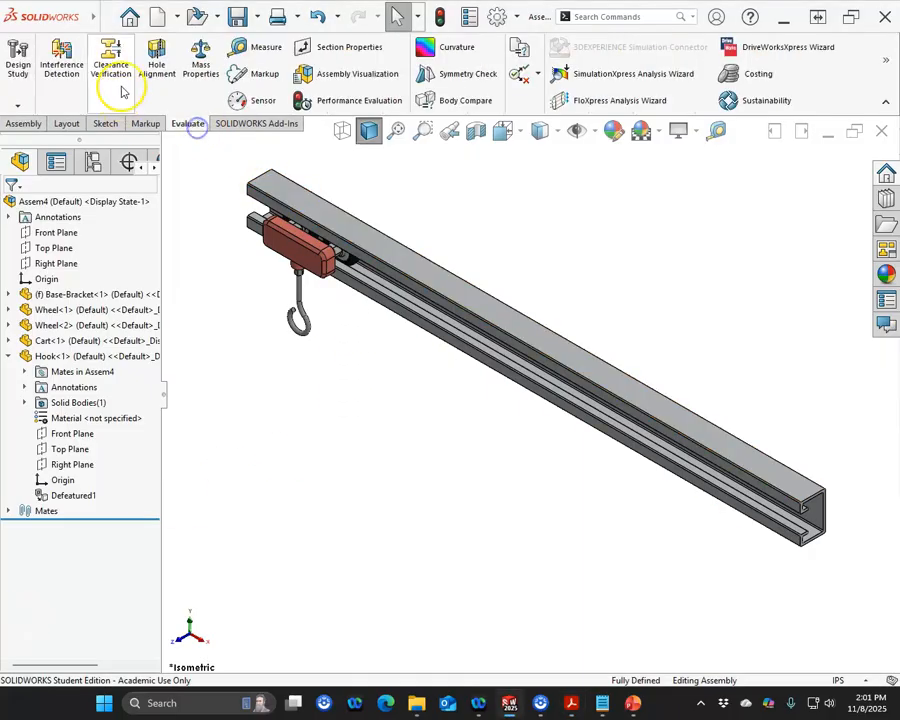
pyautogui.click(199, 68)
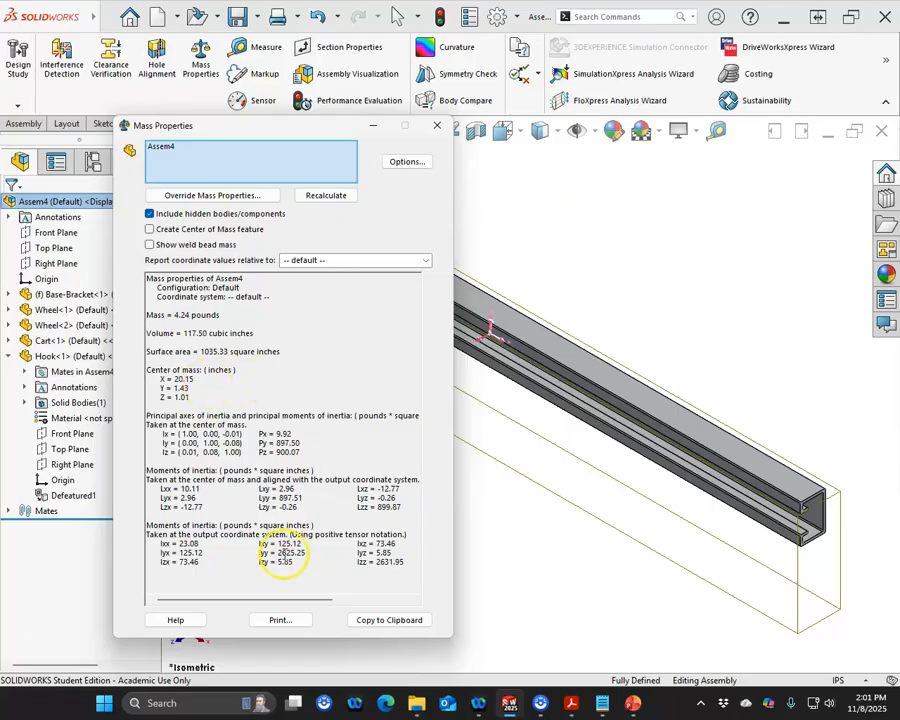
pyautogui.click(437, 125)
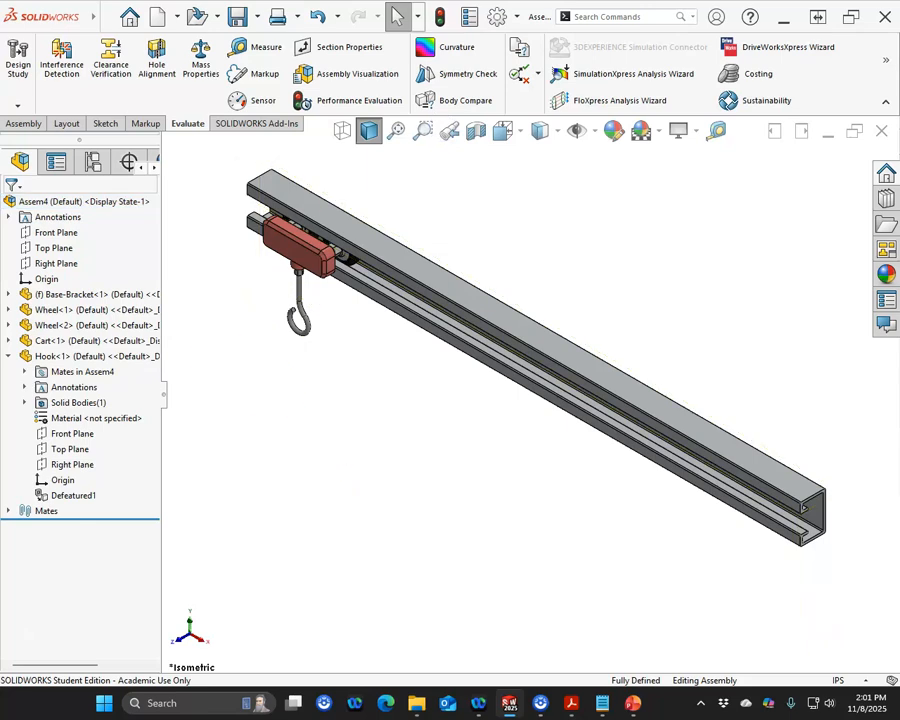
pyautogui.moveTo(0, 44); pyautogui.dragTo(482, 51)
pyautogui.scroll(-5, 521, 448)
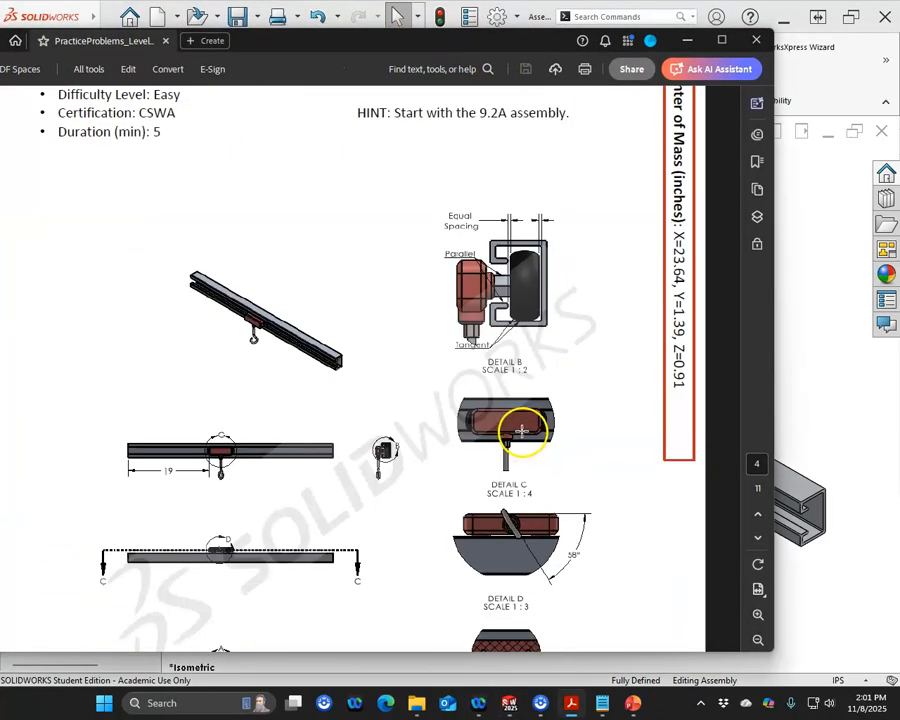
pyautogui.scroll(-4, 521, 435)
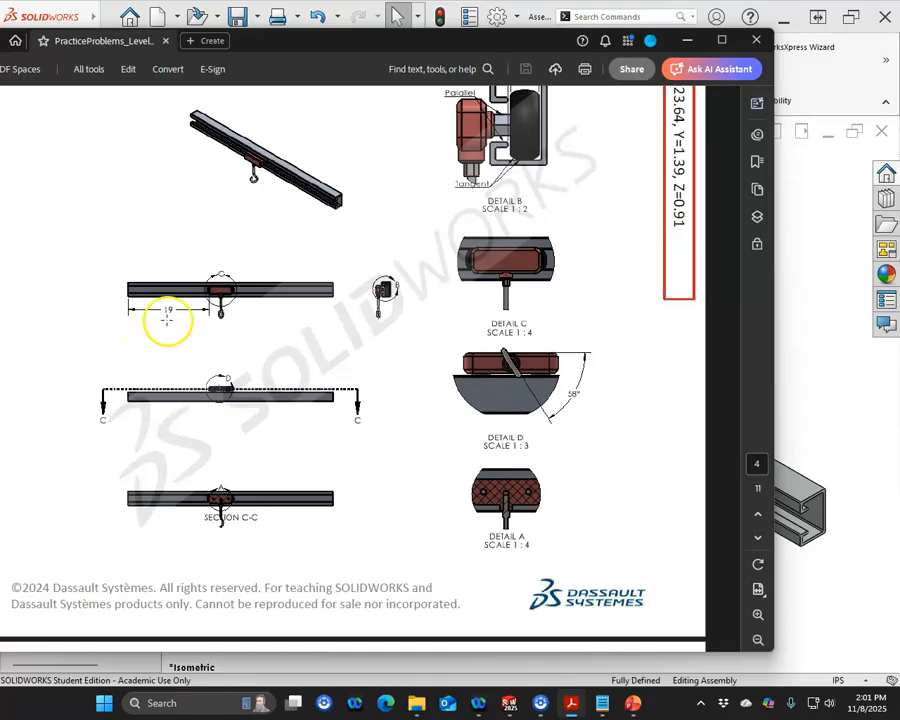
pyautogui.moveTo(400, 52); pyautogui.dragTo(0, 48)
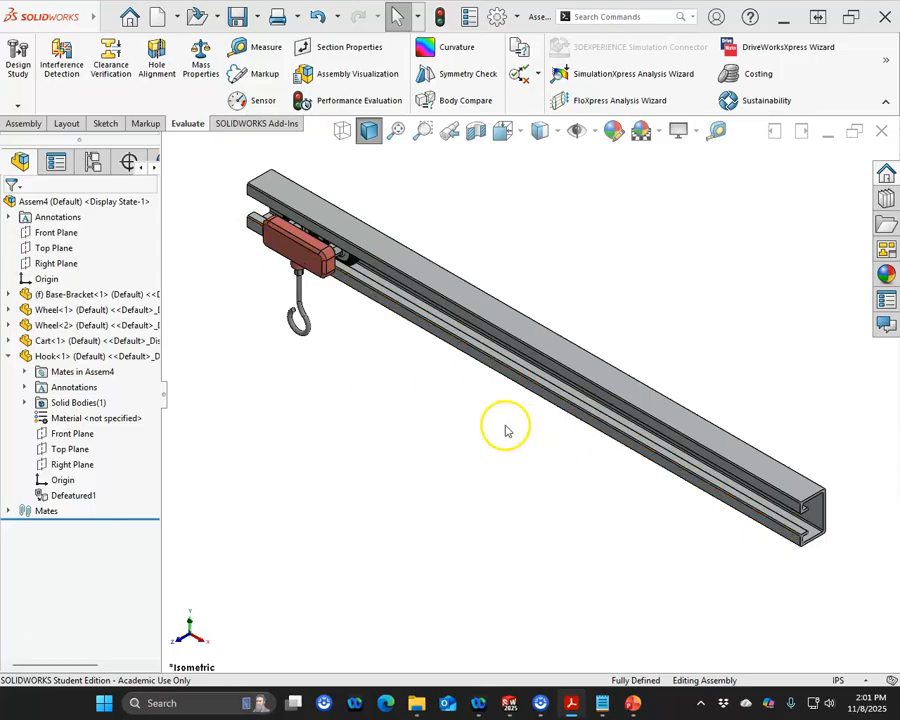
# Step: Insert a new empty subassembly into the current assembly
pyautogui.click(9, 357)
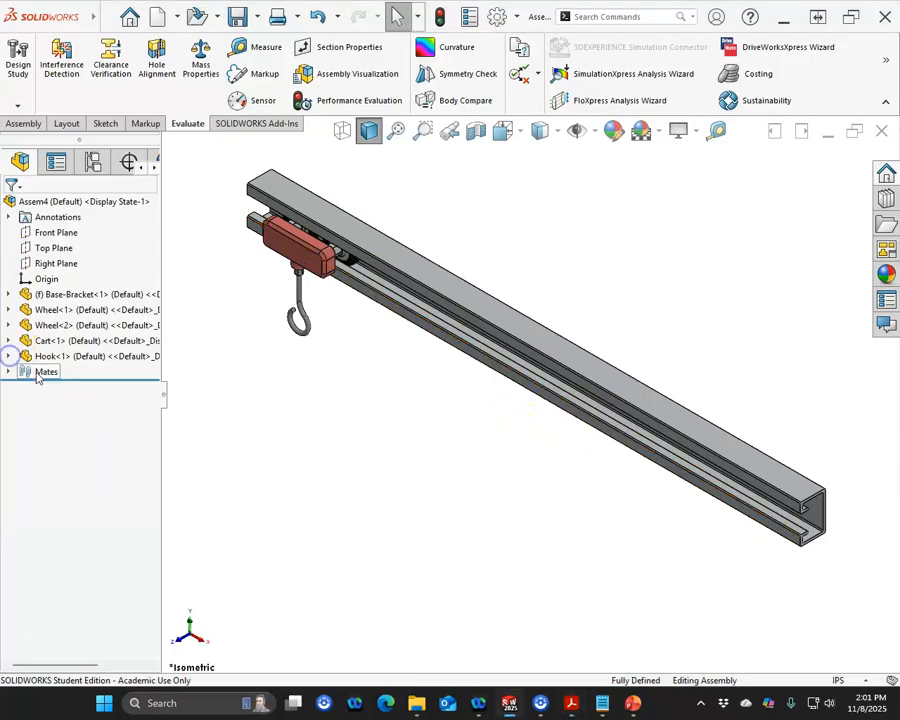
pyautogui.click(257, 383)
pyautogui.click(260, 378)
pyautogui.click(76, 309)
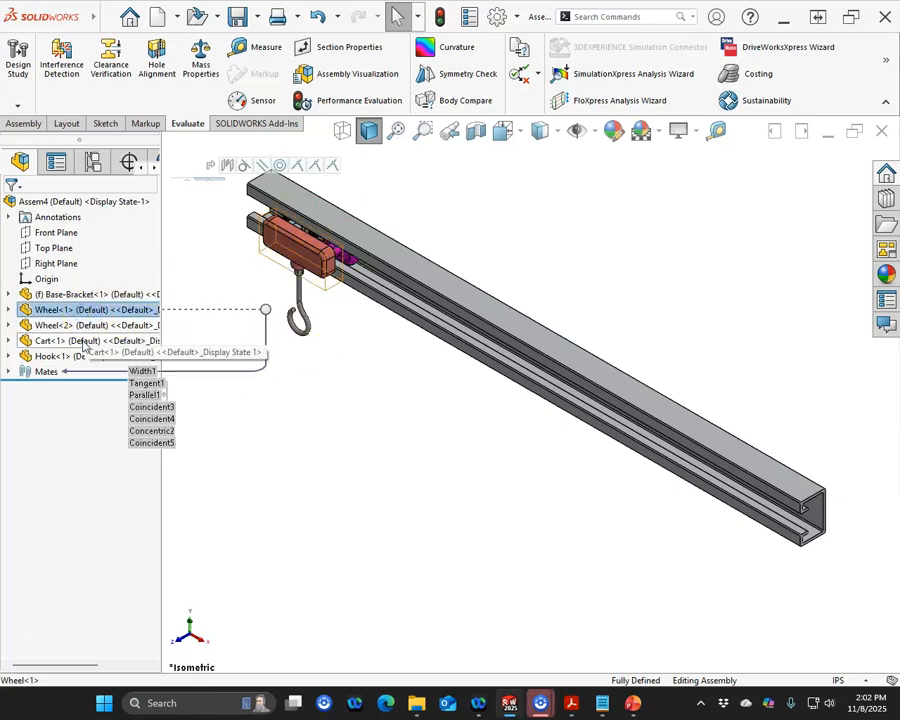
pyautogui.keyDown('shift'); pyautogui.click(85, 341); pyautogui.keyUp('shift')
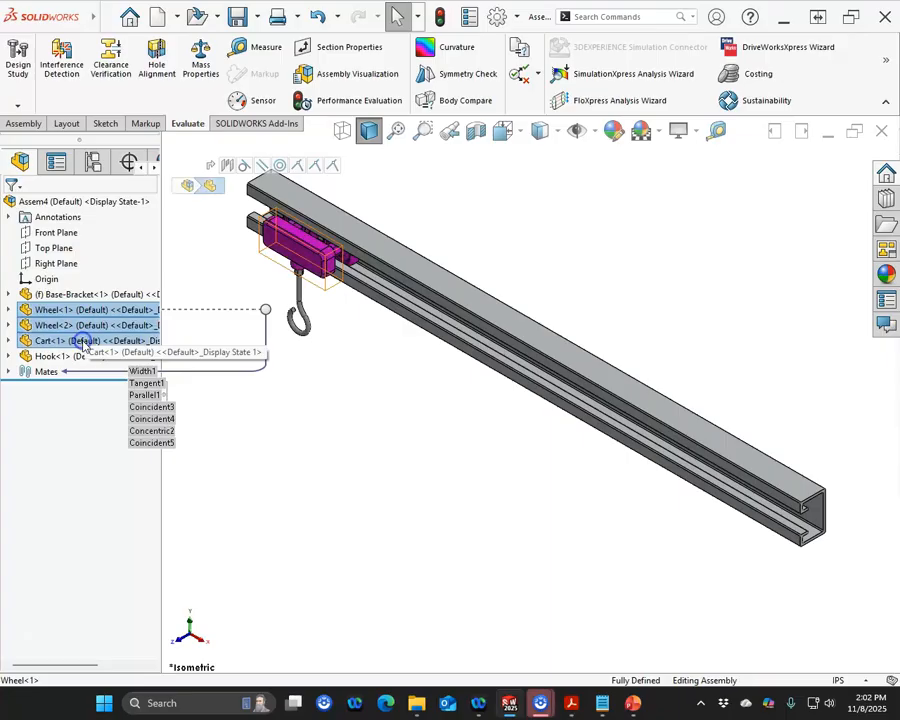
pyautogui.click(16, 125)
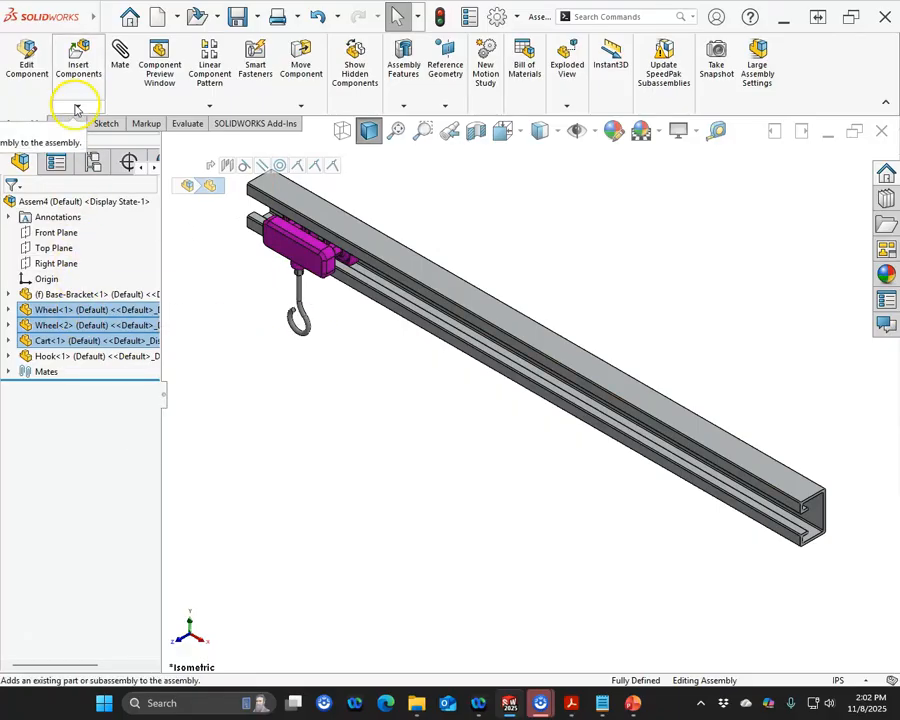
pyautogui.click(260, 400)
pyautogui.click(78, 104)
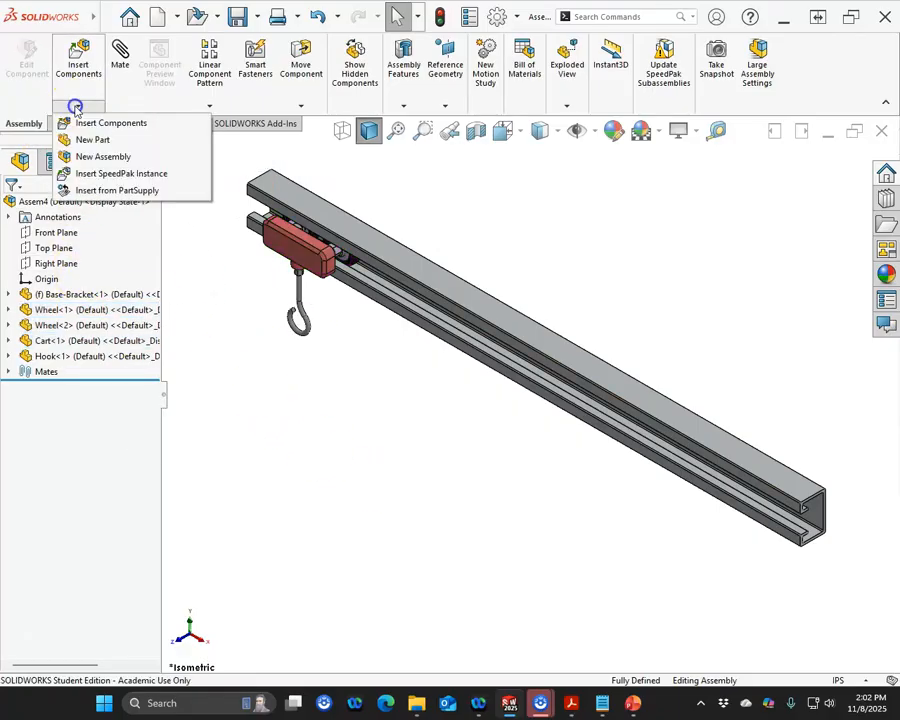
pyautogui.click(106, 156)
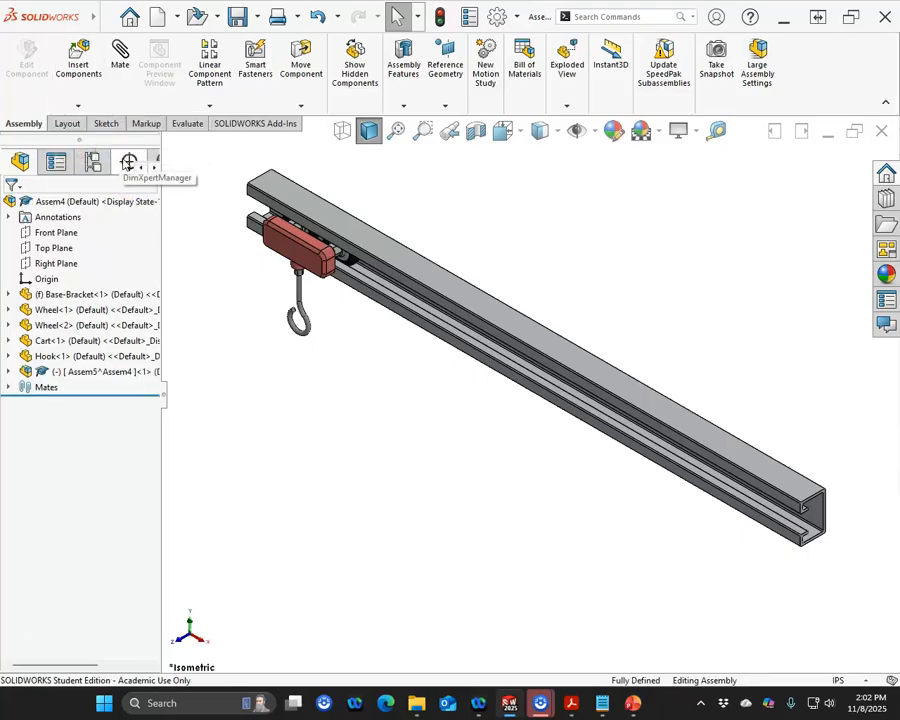
# Step: Rename the new subassembly as Cart Subassy
pyautogui.click(73, 106)
pyautogui.click(169, 398)
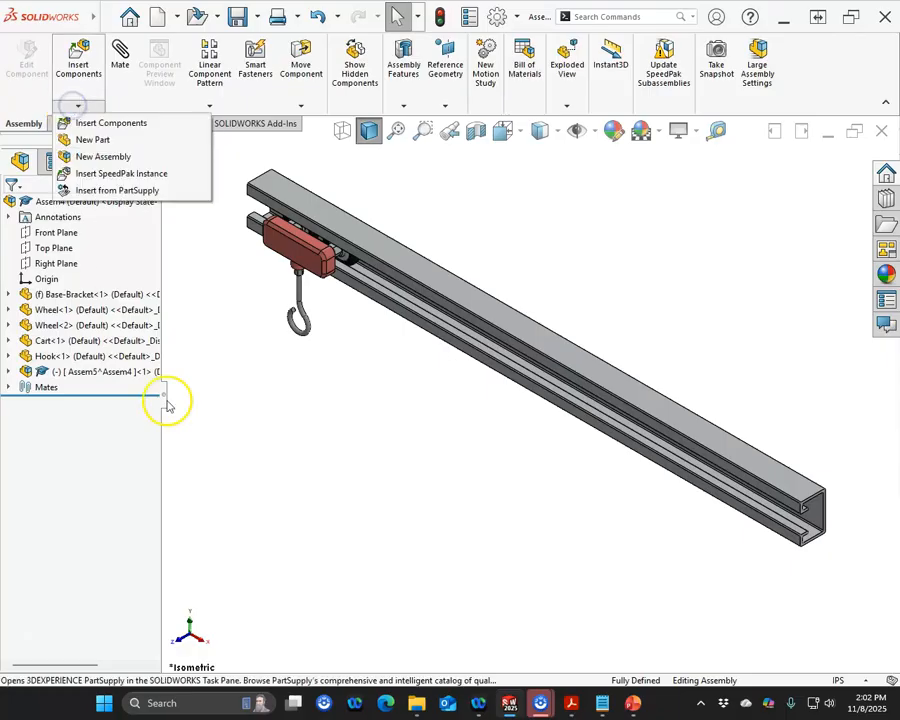
pyautogui.click(72, 375)
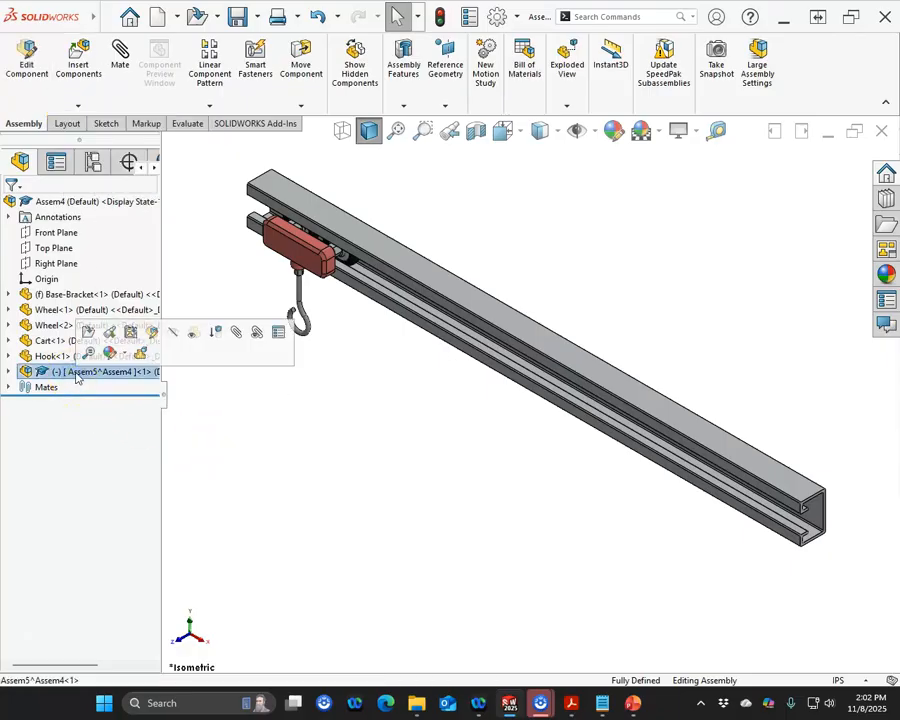
pyautogui.click(76, 375)
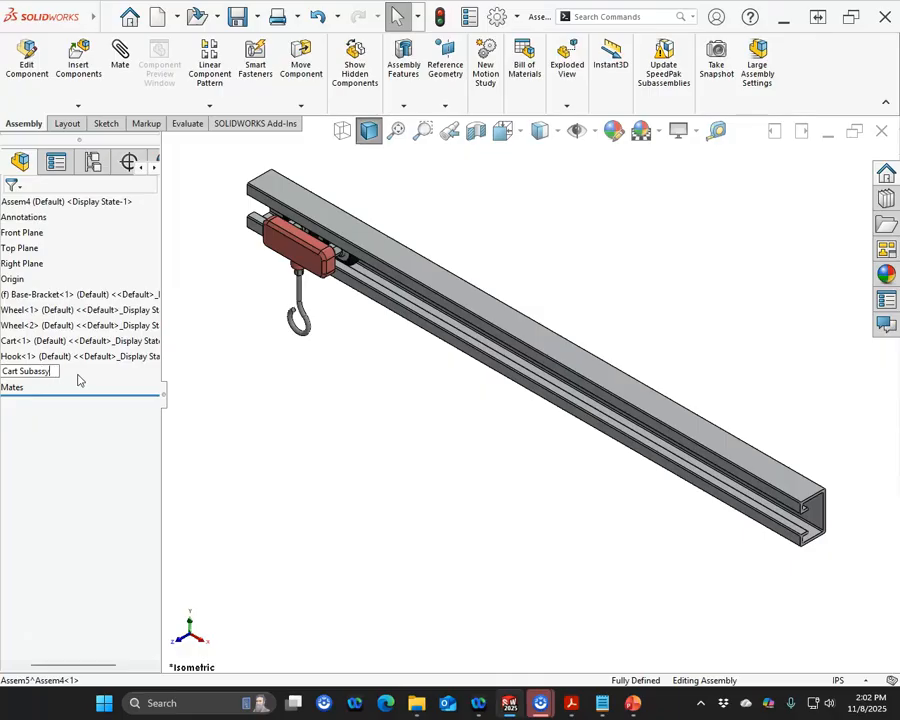
pyautogui.press('Return')
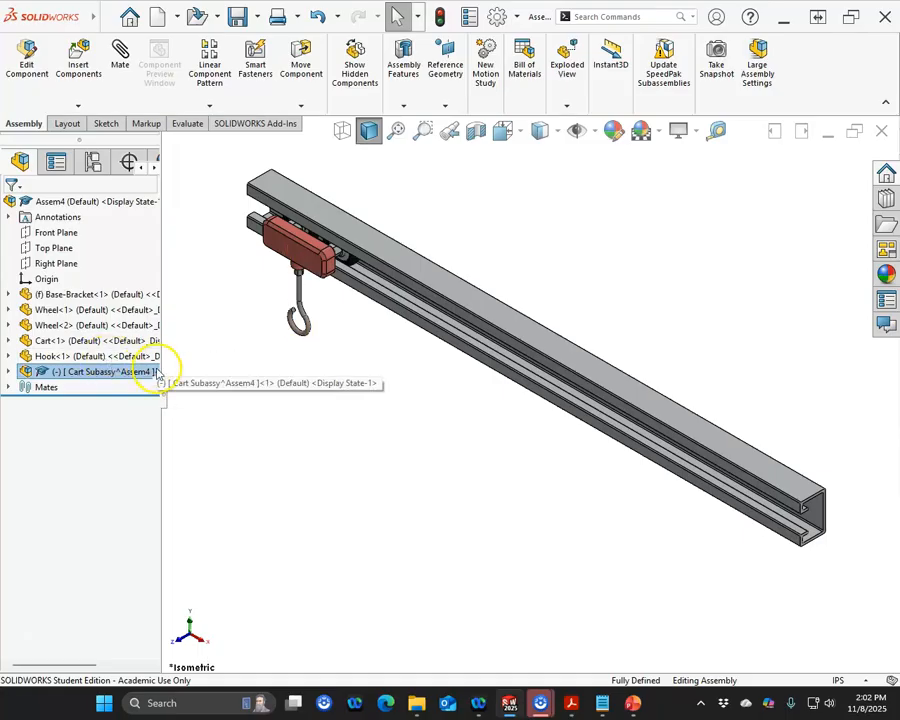
# Step: Move both wheels and the cart into the Cart Subassy subassembly
pyautogui.click(70, 310)
pyautogui.keyDown('shift'); pyautogui.click(60, 341); pyautogui.keyUp('shift')
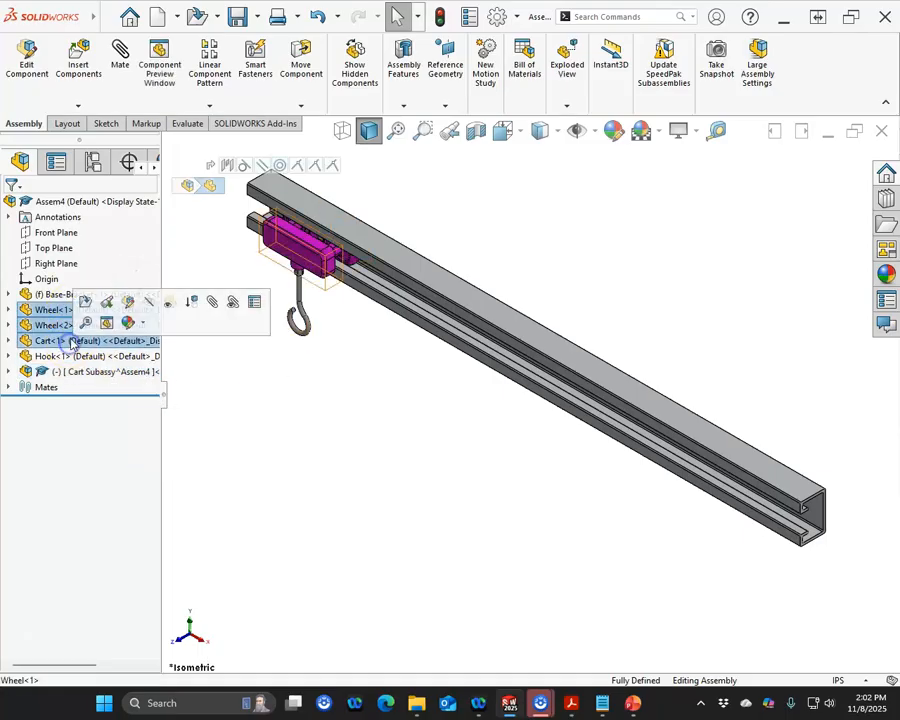
pyautogui.moveTo(45, 343); pyautogui.dragTo(62, 371)
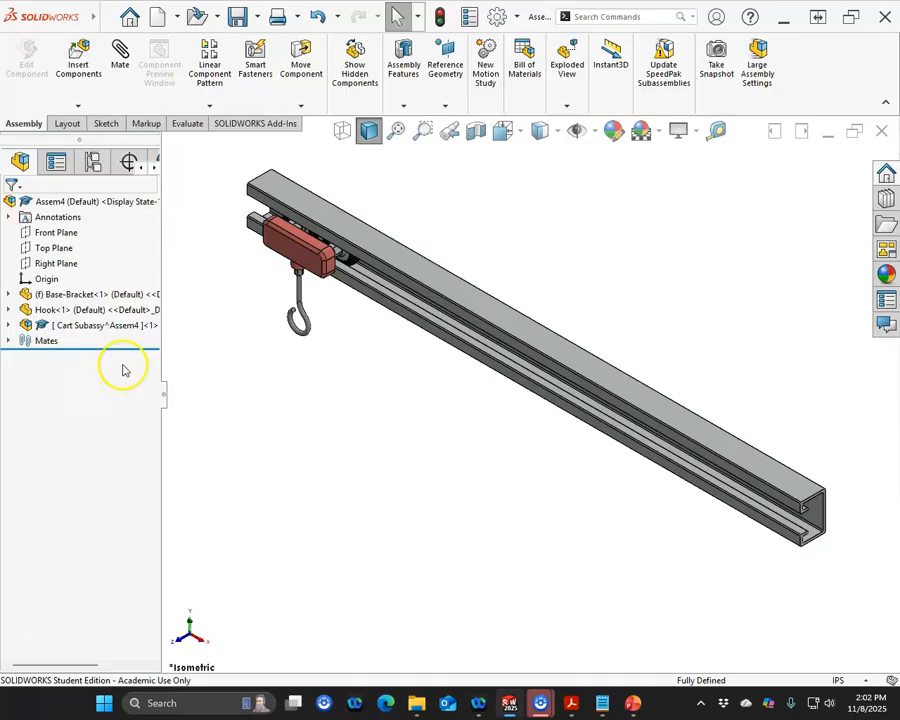
# Step: Insert a second instance of Cart Subassy below the bracket near its far end
pyautogui.click(7, 327)
pyautogui.click(7, 327)
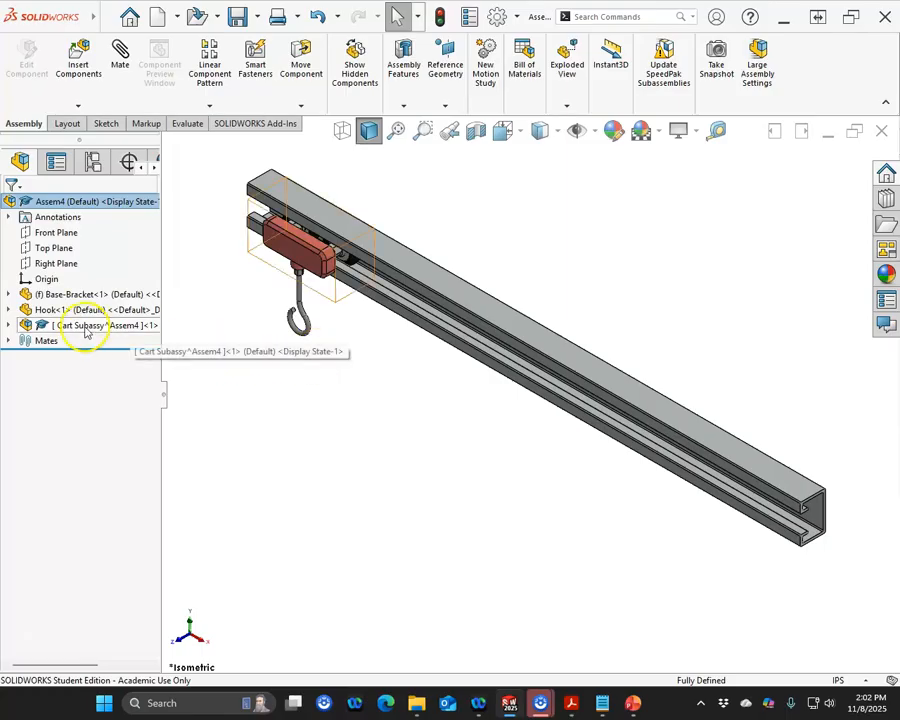
pyautogui.keyDown('ctrl'); pyautogui.moveTo(85, 330); pyautogui.dragTo(575, 500); pyautogui.keyUp('ctrl')
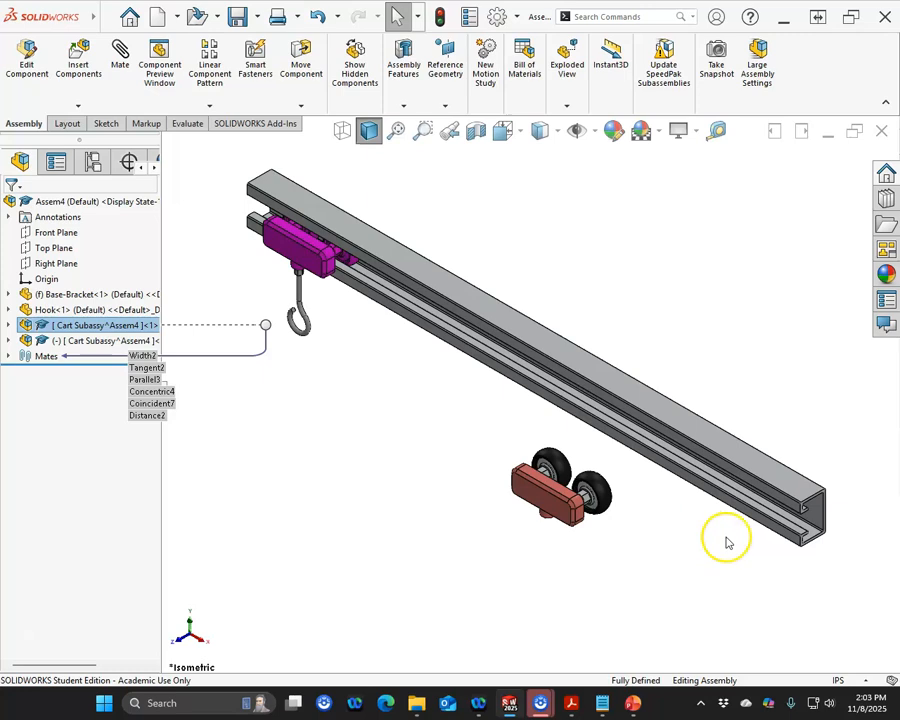
# Step: Mate the second cart's front face coincident with the first cart's front face
pyautogui.scroll(-2, 864, 547)
pyautogui.scroll(-3, 780, 546)
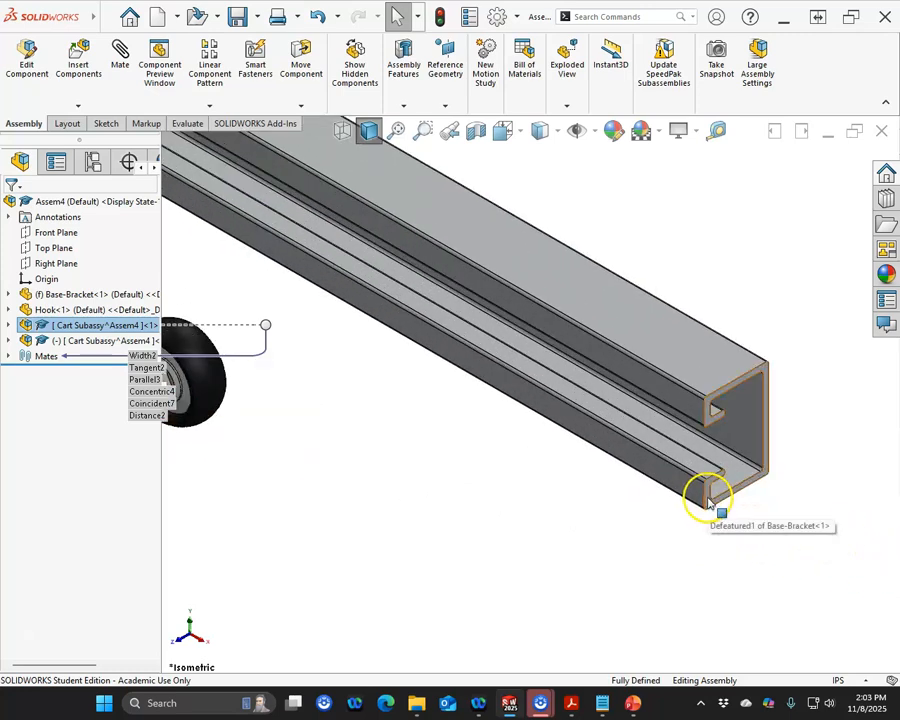
pyautogui.scroll(3, 403, 398)
pyautogui.scroll(-3, 336, 392)
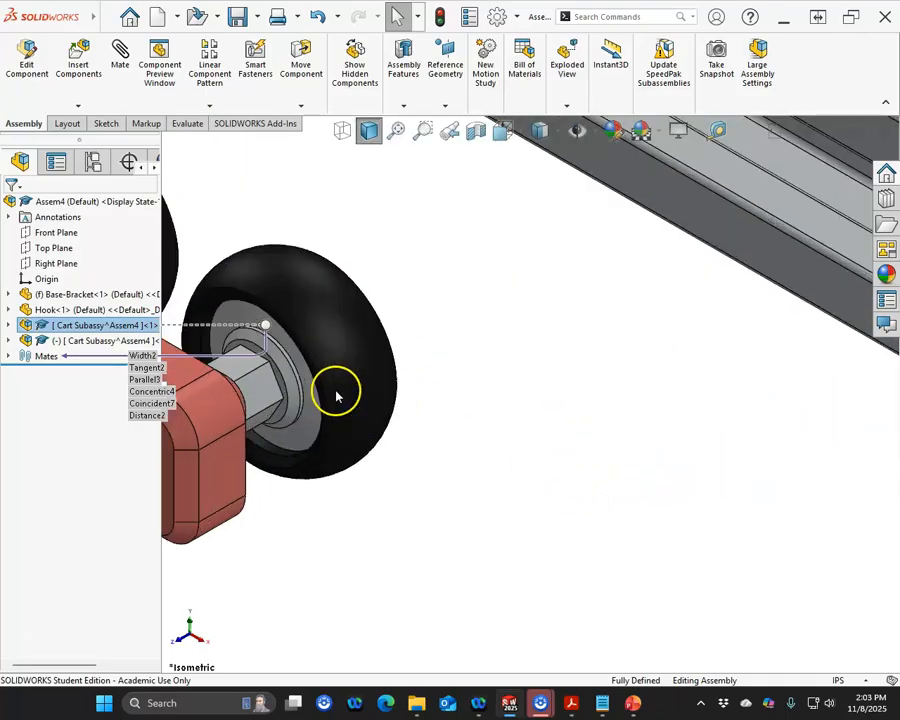
pyautogui.scroll(-2, 290, 378)
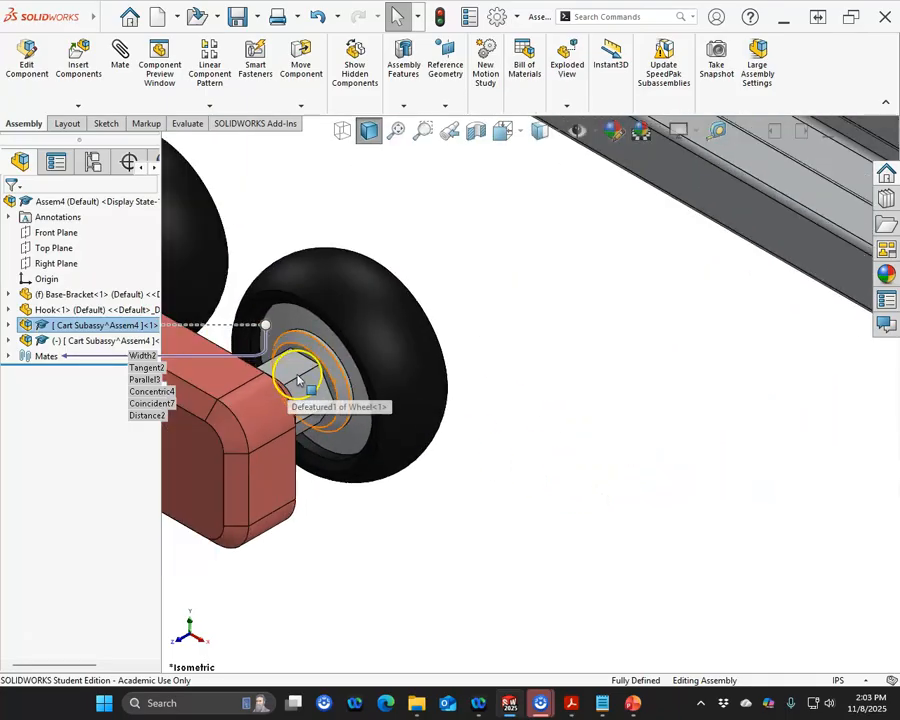
pyautogui.click(336, 332)
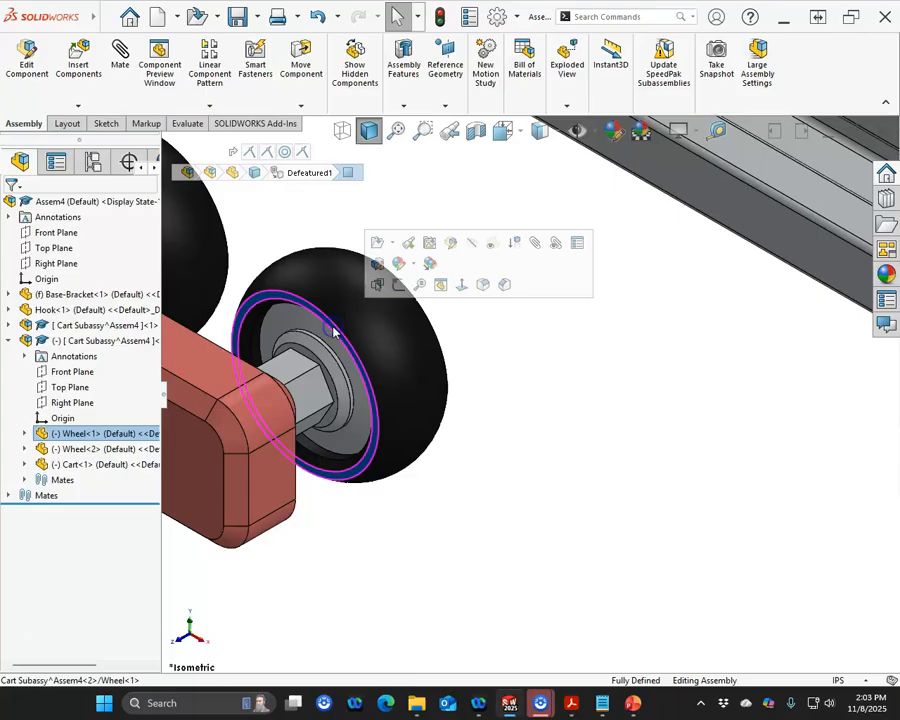
pyautogui.scroll(4, 447, 320)
pyautogui.click(404, 392)
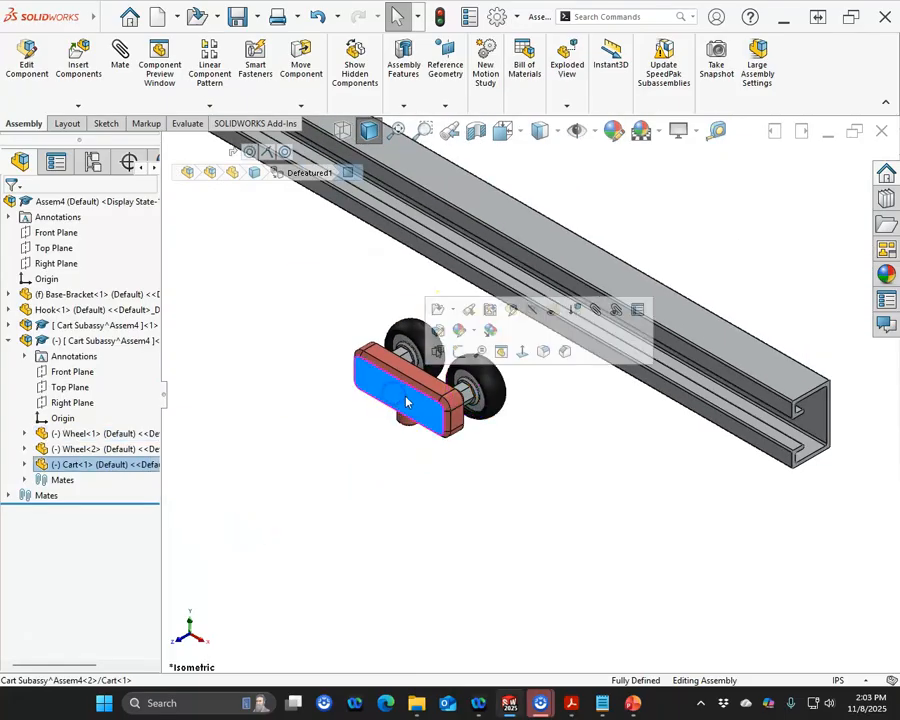
pyautogui.scroll(4, 373, 305)
pyautogui.scroll(-2, 470, 318)
pyautogui.click(473, 316)
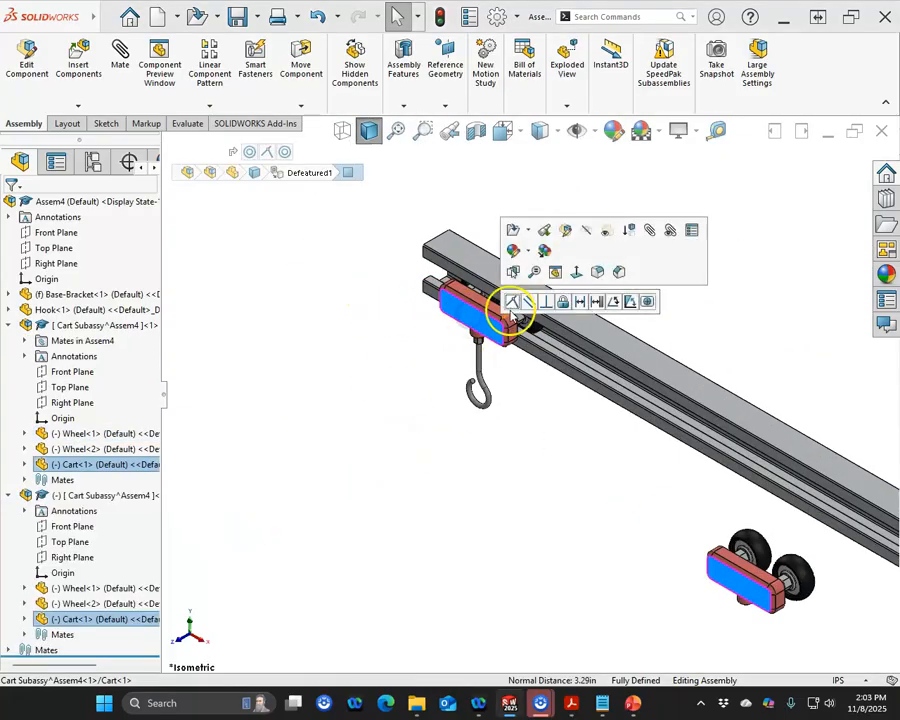
pyautogui.click(508, 305)
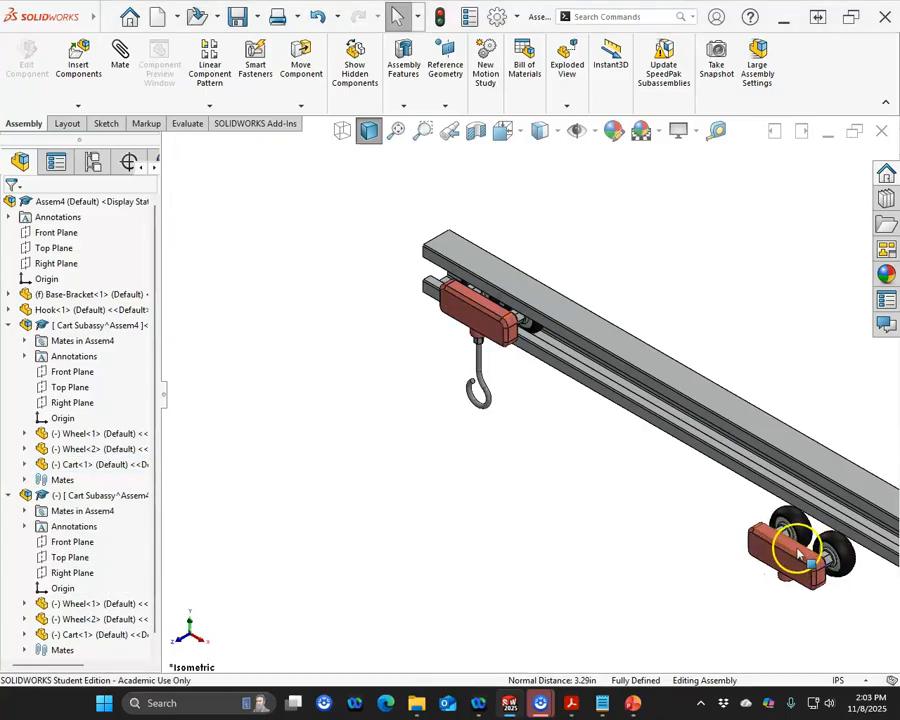
# Step: Mate the second cart's top face coincident with the first cart's top face
pyautogui.click(797, 548)
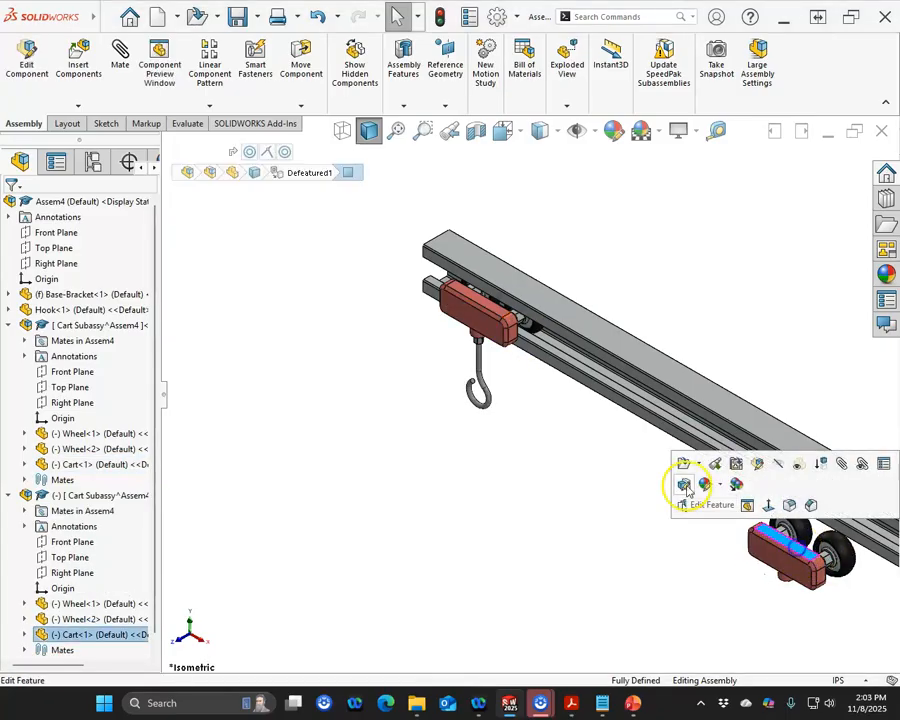
pyautogui.keyDown('ctrl'); pyautogui.click(481, 308); pyautogui.keyUp('ctrl')
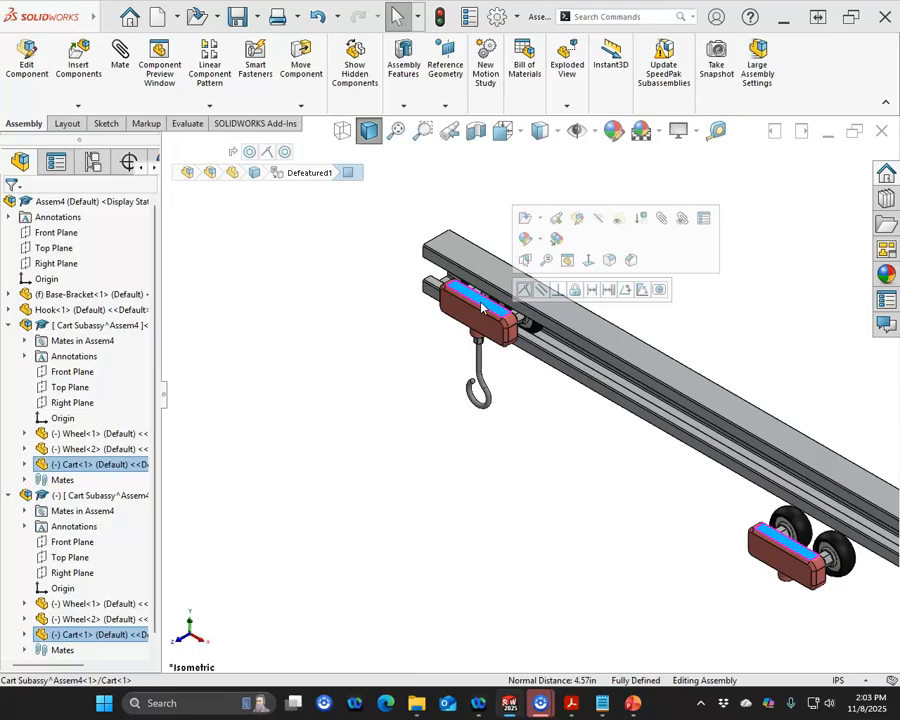
pyautogui.click(523, 289)
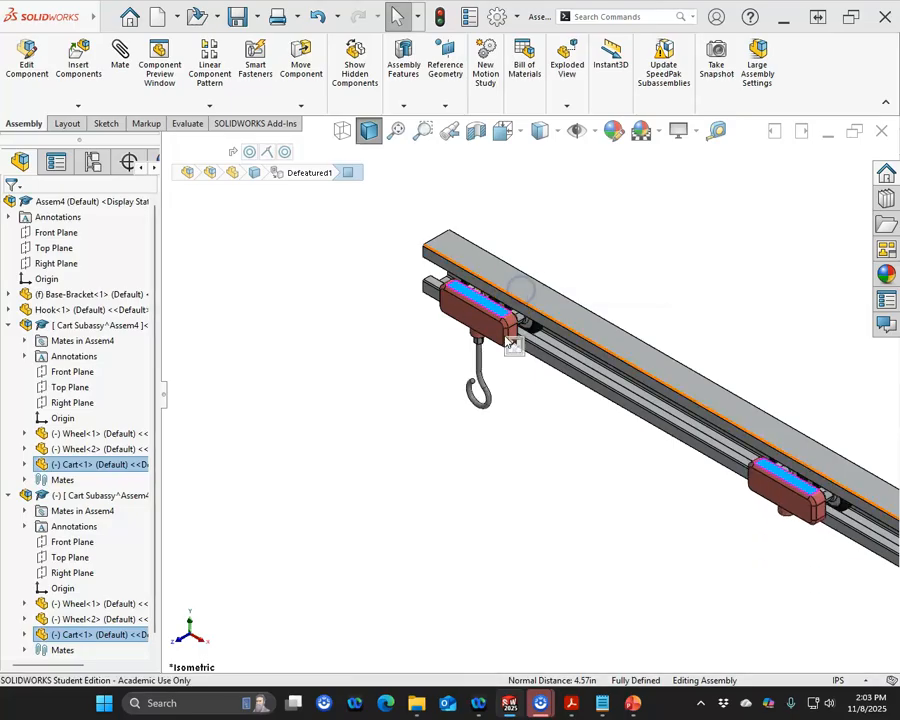
# Step: Mate the second cart's end face coincident with the bracket's end face
pyautogui.scroll(3, 797, 542)
pyautogui.scroll(-4, 735, 488)
pyautogui.moveTo(530, 368); pyautogui.dragTo(763, 491)
pyautogui.scroll(-3, 763, 491)
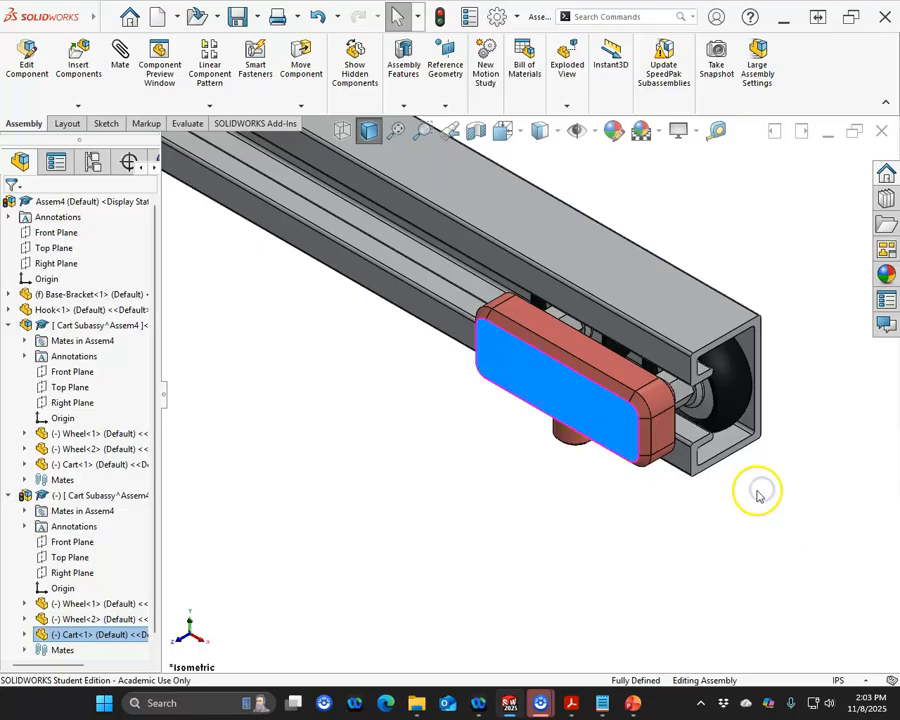
pyautogui.click(661, 437)
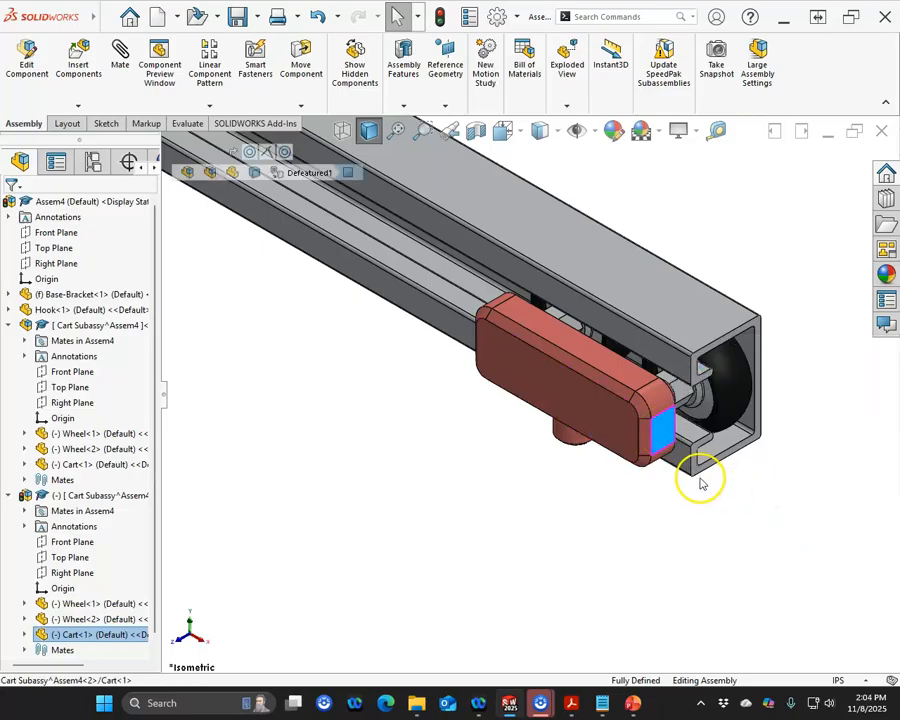
pyautogui.keyDown('ctrl'); pyautogui.click(699, 477); pyautogui.keyUp('ctrl')
pyautogui.click(745, 510)
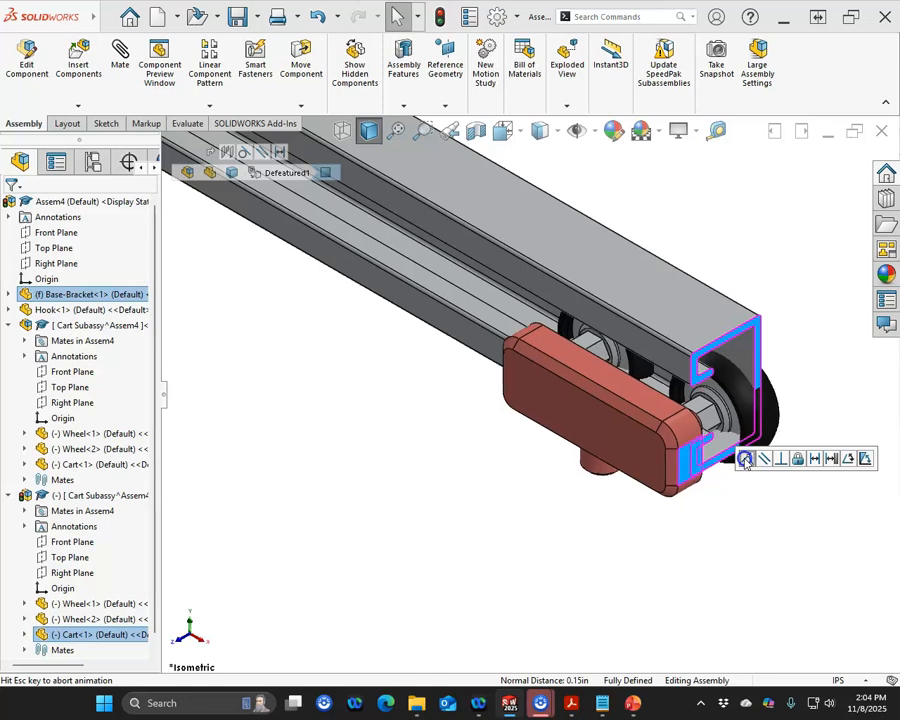
# Step: Insert a second hook into the assembly by copying the existing Hook component
pyautogui.moveTo(622, 418); pyautogui.dragTo(629, 338, button='middle')
pyautogui.scroll(3, 599, 386)
pyautogui.moveTo(599, 398); pyautogui.dragTo(594, 306, button='middle')
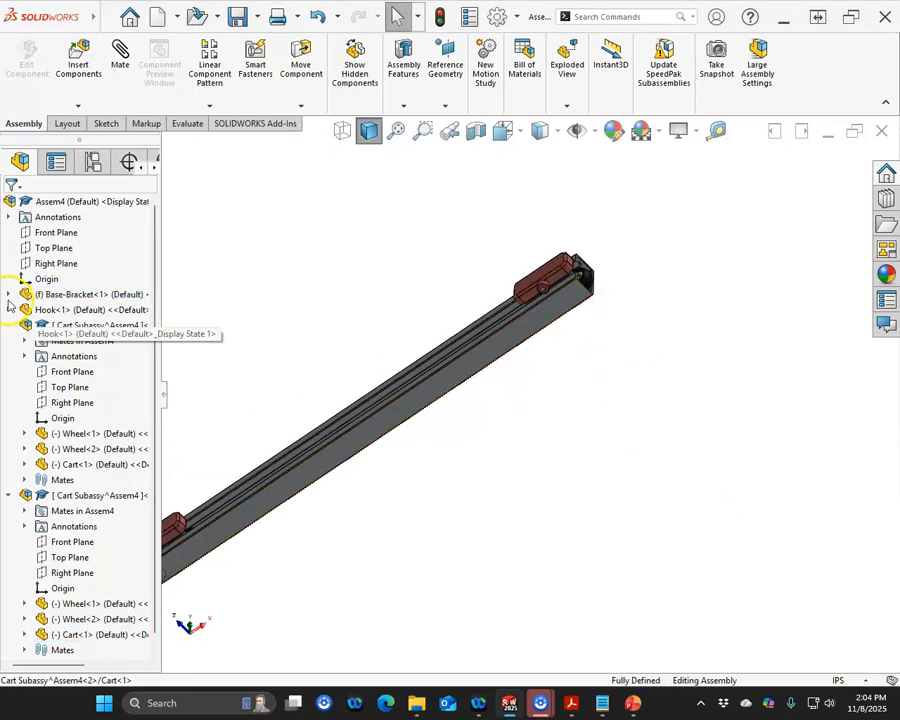
pyautogui.moveTo(60, 309); pyautogui.dragTo(548, 360)
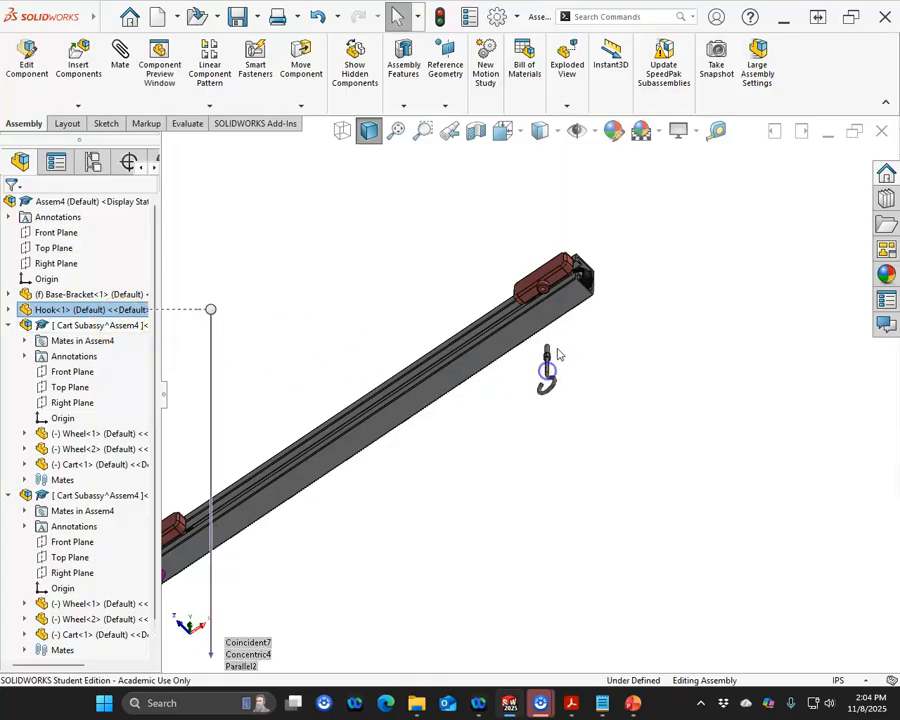
# Step: Add a concentric mate between the new hook's shaft and the second cart's hole
pyautogui.scroll(-5, 540, 300)
pyautogui.click(509, 217)
pyautogui.moveTo(550, 328); pyautogui.dragTo(480, 425, button='middle')
pyautogui.keyDown('ctrl'); pyautogui.click(648, 300); pyautogui.keyUp('ctrl')
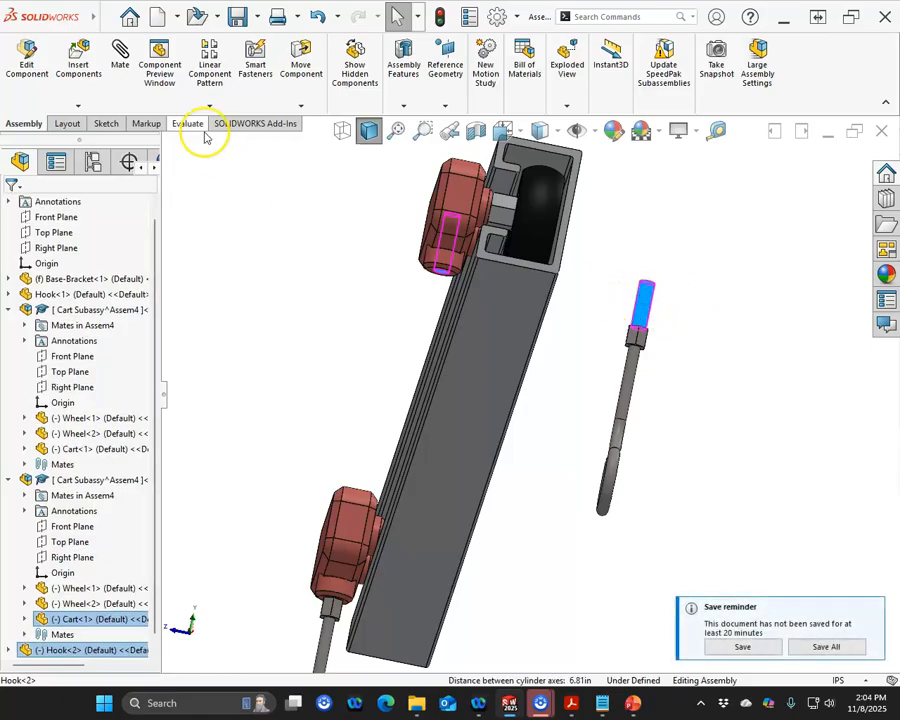
pyautogui.click(121, 58)
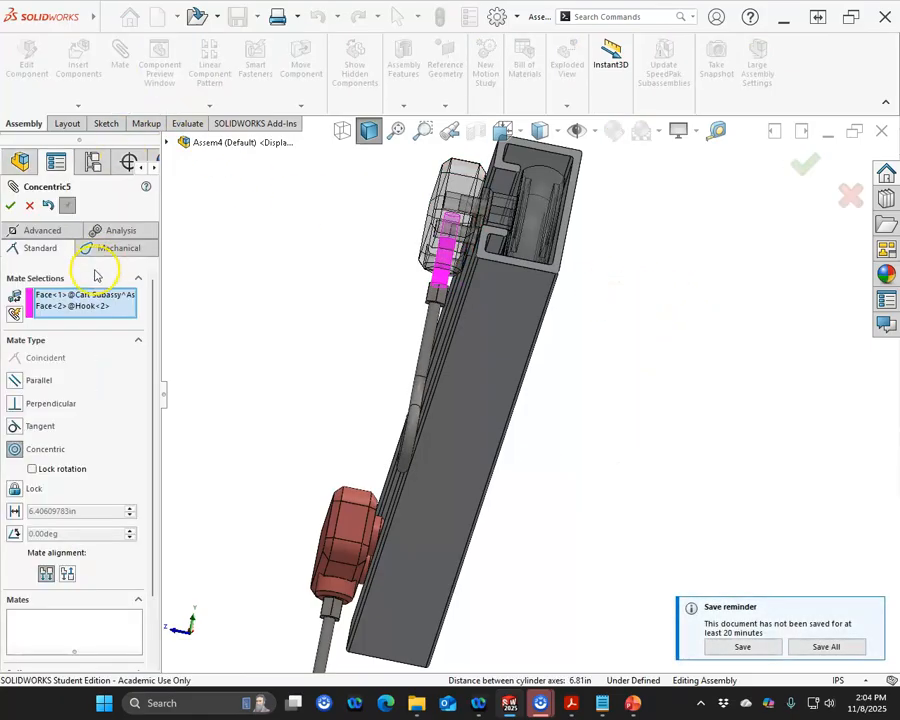
pyautogui.click(10, 205)
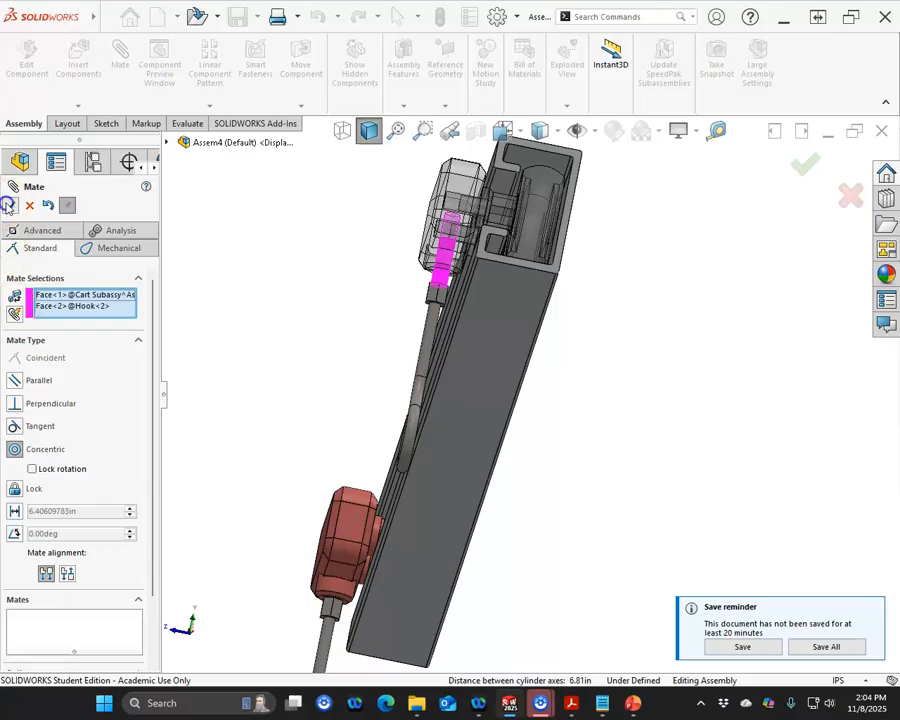
# Step: Mate the new hook's hex top face coincident with the second cart's underside and close the Mate command
pyautogui.scroll(-4, 452, 296)
pyautogui.click(446, 268)
pyautogui.moveTo(396, 287); pyautogui.dragTo(398, 396, button='middle')
pyautogui.scroll(-6, 508, 380)
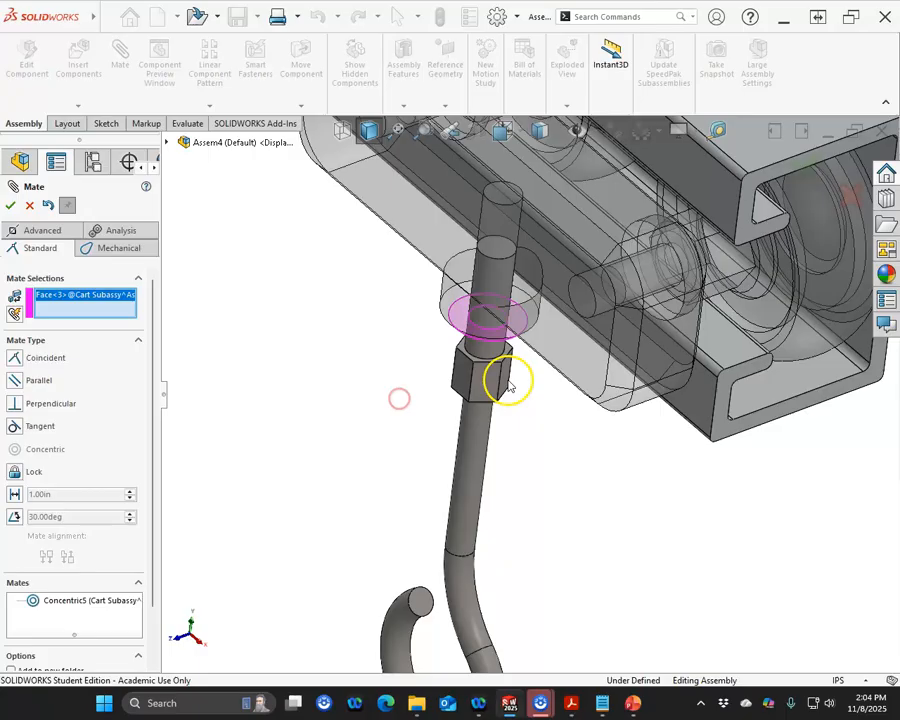
pyautogui.click(420, 320)
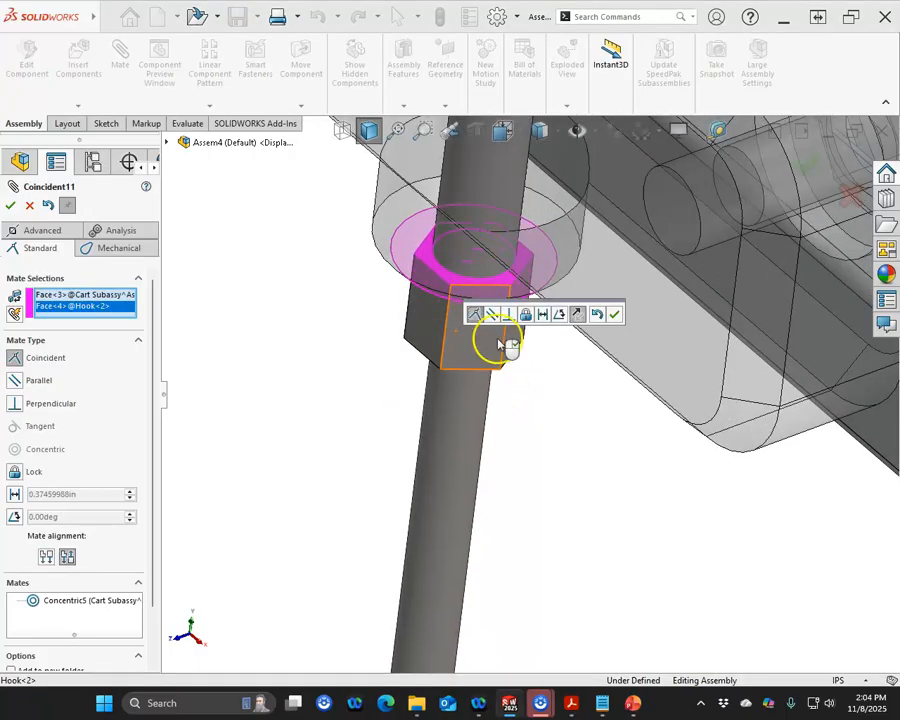
pyautogui.click(614, 315)
pyautogui.scroll(6, 532, 400)
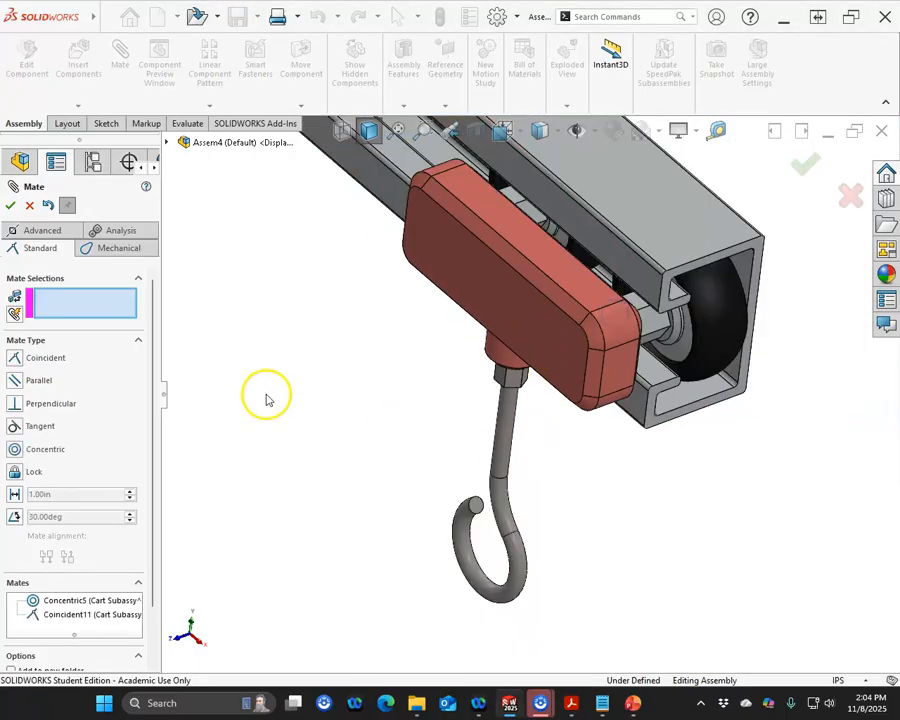
pyautogui.click(9, 207)
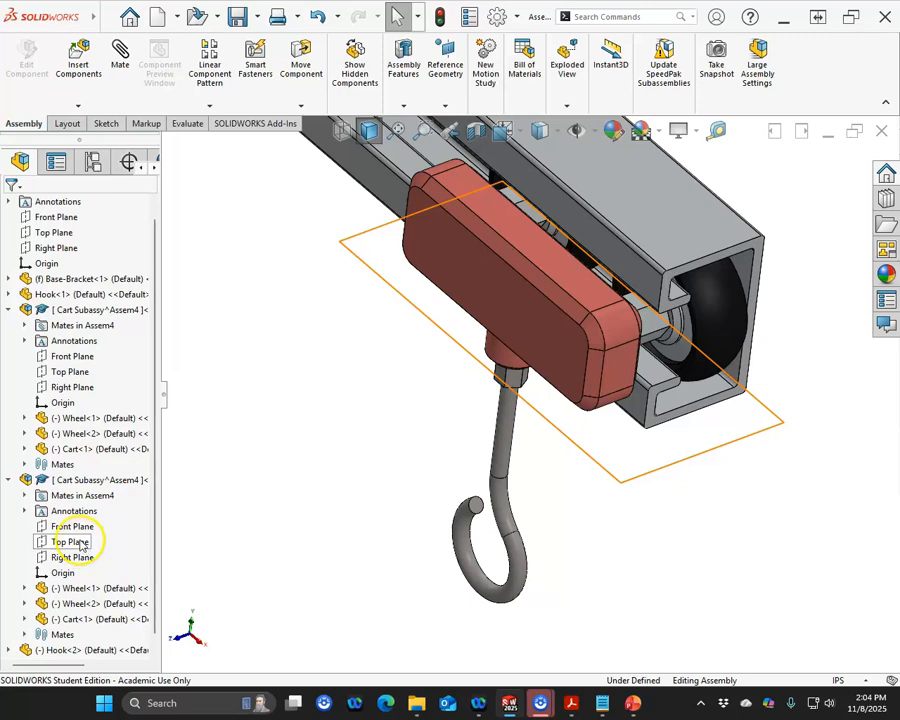
# Step: Mate the second hook's Right Plane to the assembly Front Plane at an 18 deg angle
pyautogui.scroll(-1, 30, 510)
pyautogui.click(10, 465)
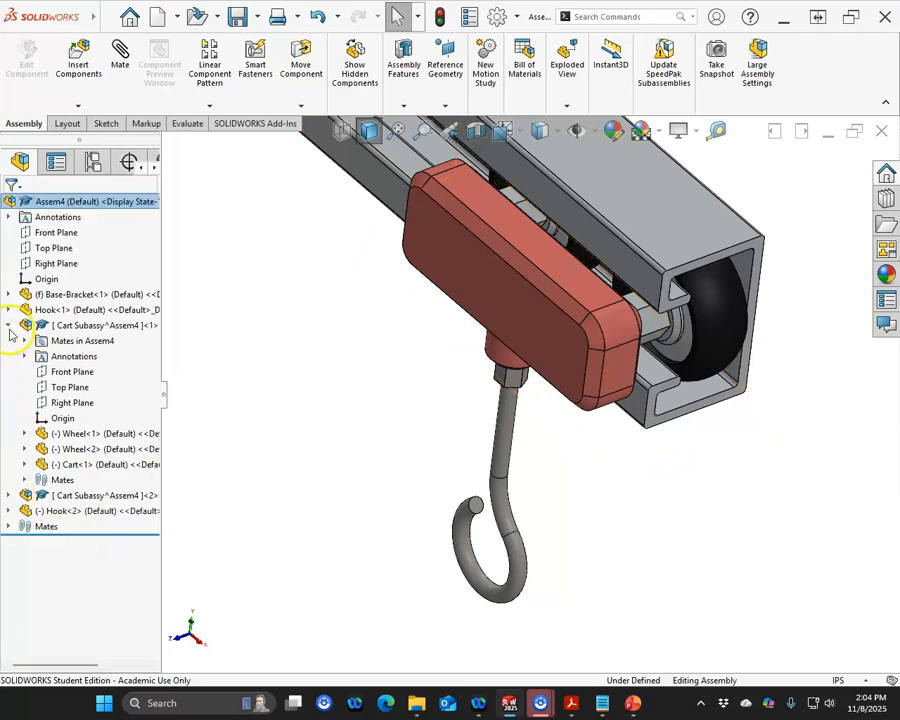
pyautogui.click(9, 326)
pyautogui.click(9, 357)
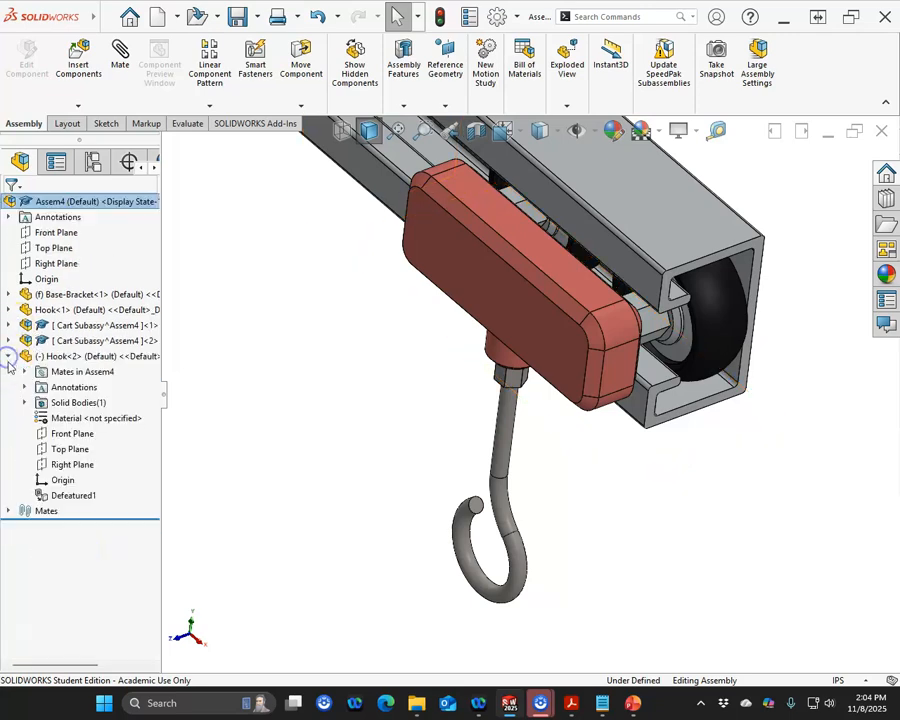
pyautogui.click(70, 466)
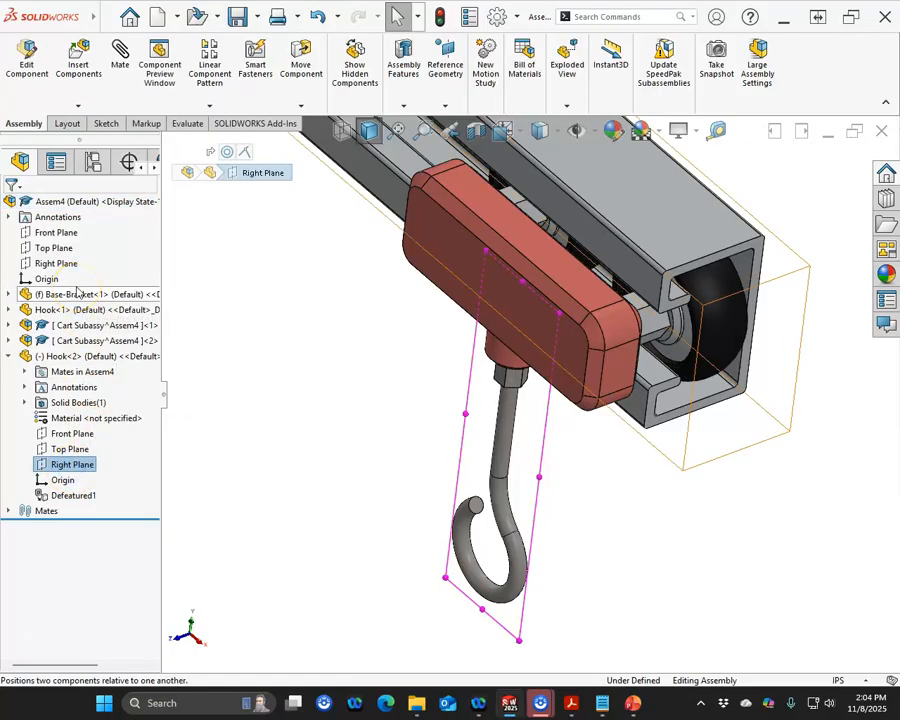
pyautogui.keyDown('ctrl'); pyautogui.click(62, 232); pyautogui.keyUp('ctrl')
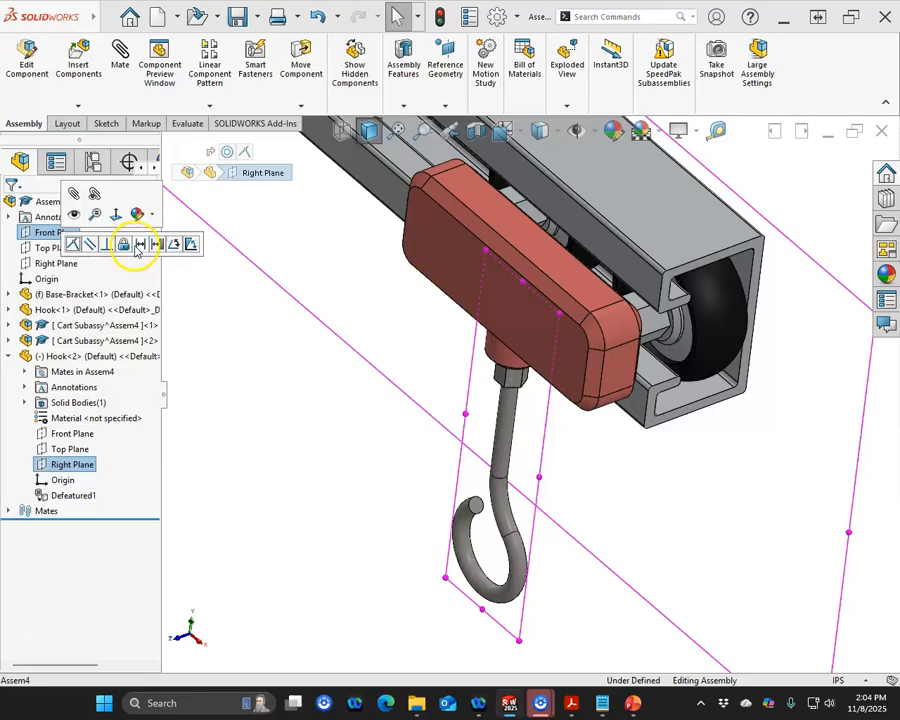
pyautogui.click(173, 245)
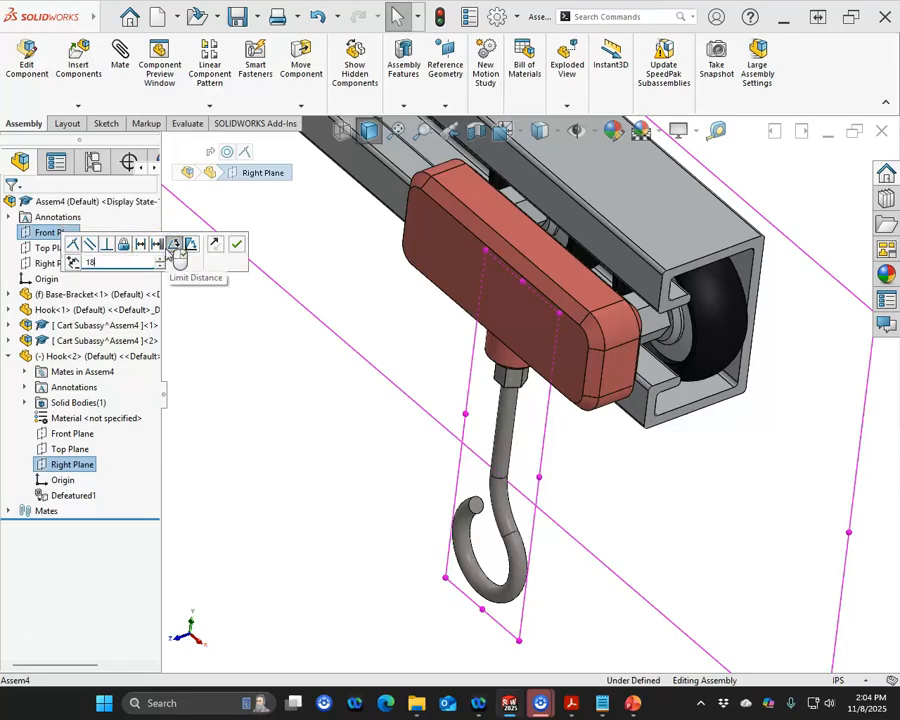
pyautogui.press('Return')
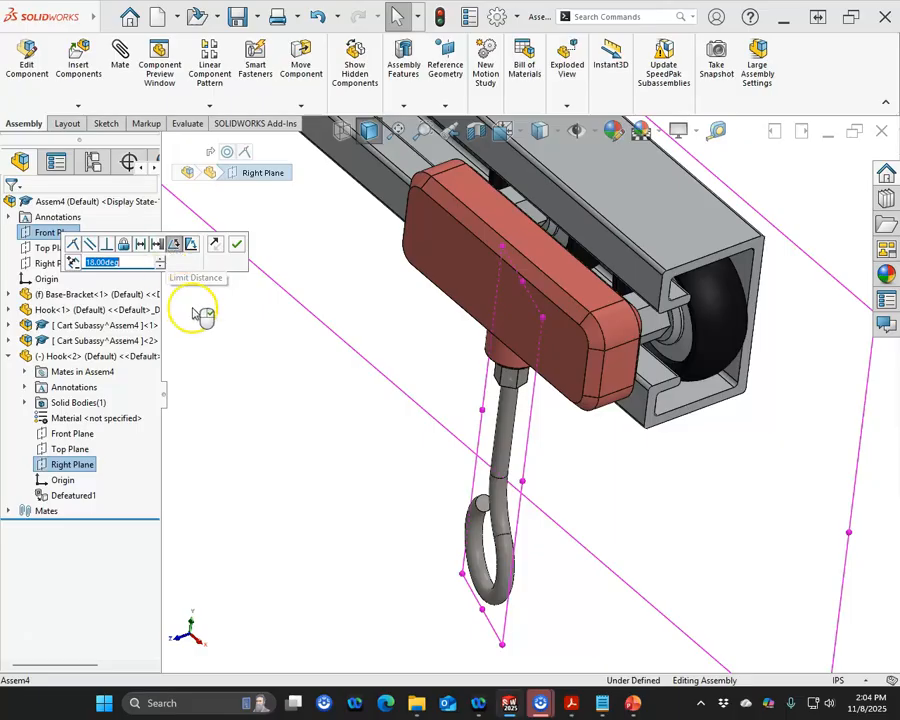
pyautogui.moveTo(334, 414); pyautogui.dragTo(329, 352)
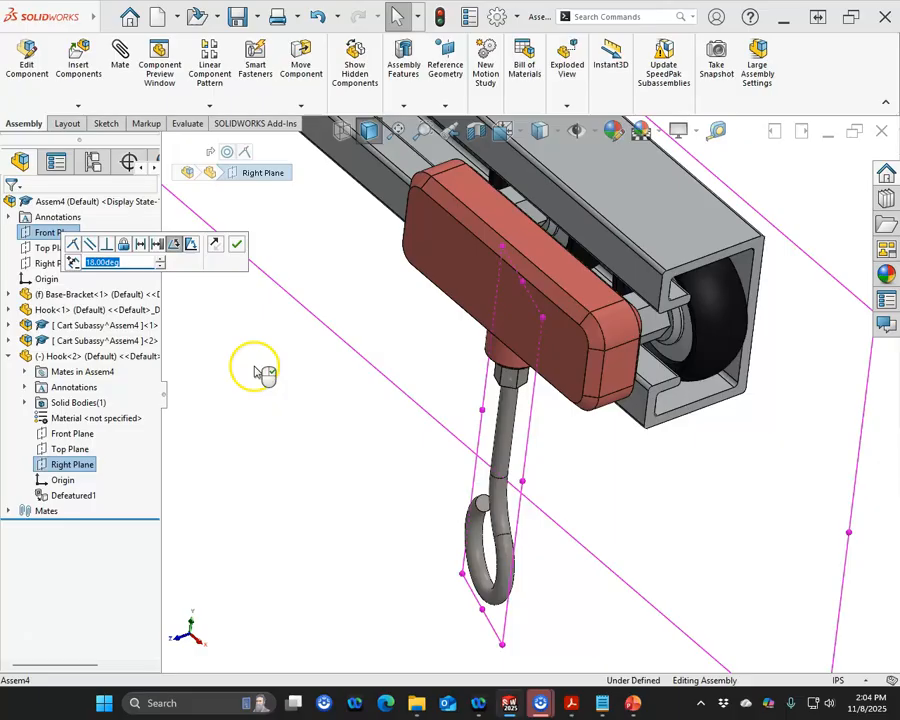
pyautogui.click(238, 248)
# Step: Inspect the assembly in top and bottom views and compare it with the practice problem drawing in the PDF viewer
pyautogui.moveTo(296, 297); pyautogui.dragTo(340, 272, button='middle')
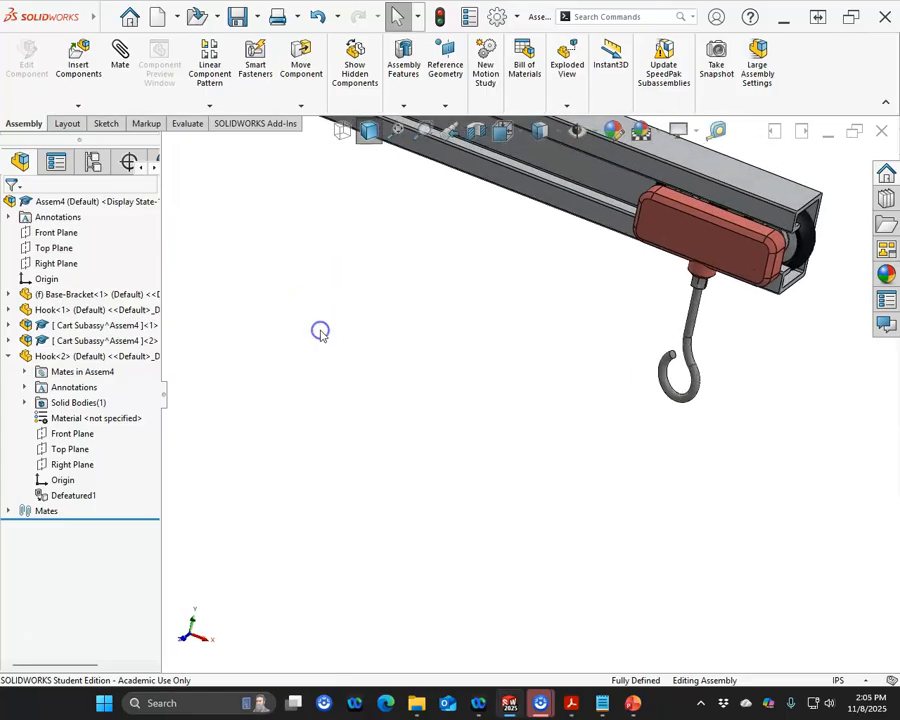
pyautogui.hotkey('ctrl', '5')
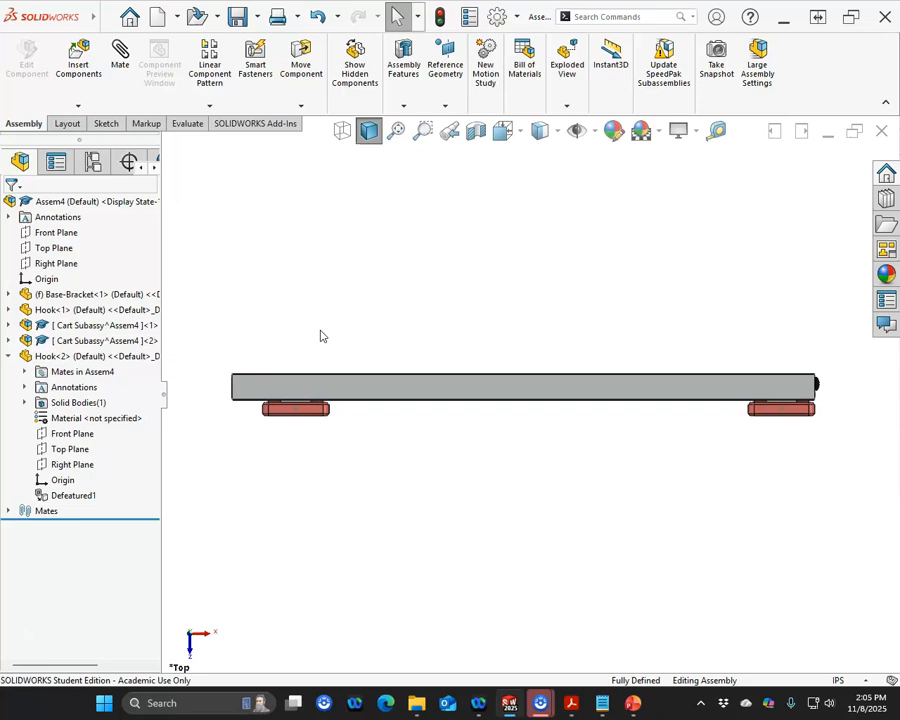
pyautogui.hotkey('ctrl', '6')
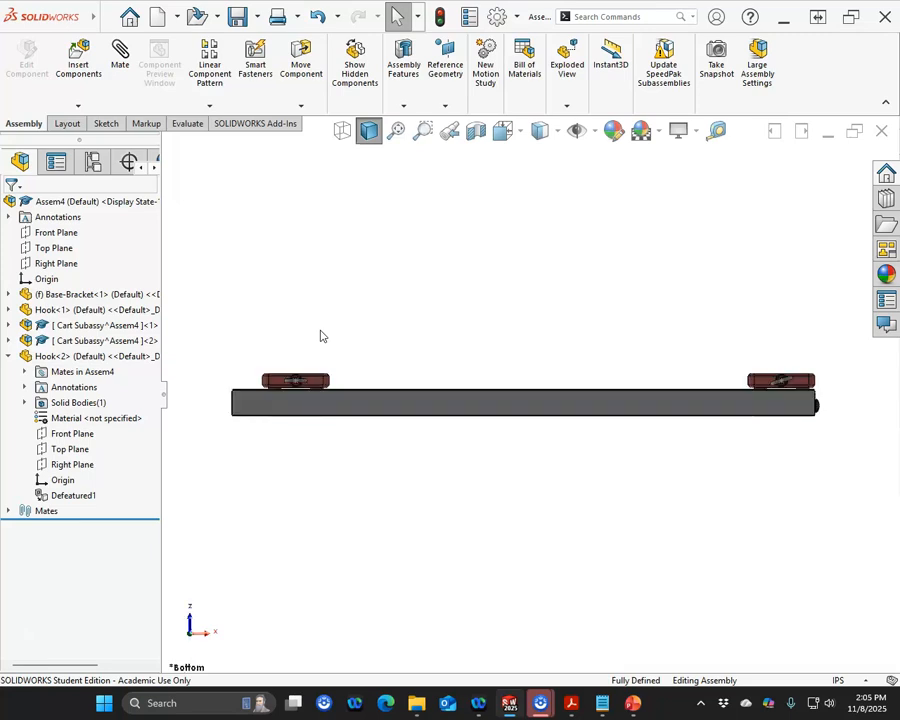
pyautogui.scroll(-5, 780, 374)
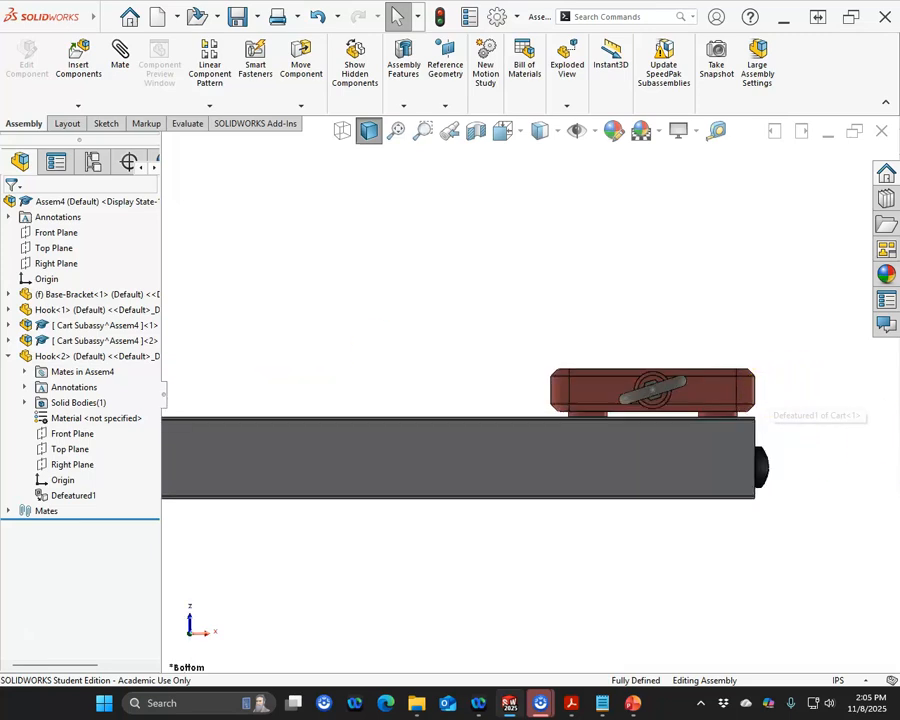
pyautogui.moveTo(0, 165); pyautogui.dragTo(14, 172)
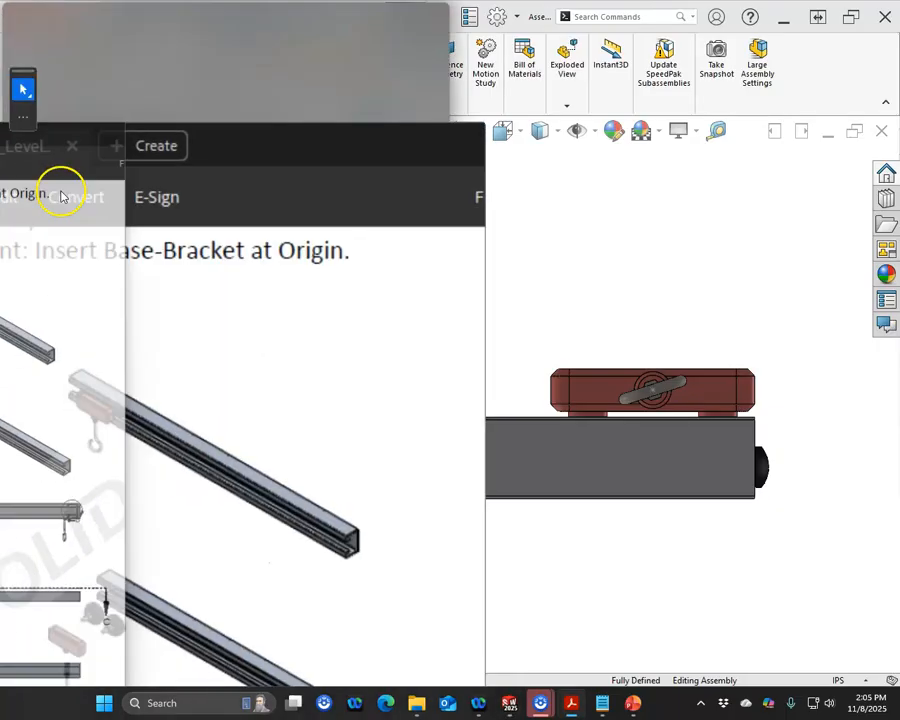
pyautogui.click(290, 14)
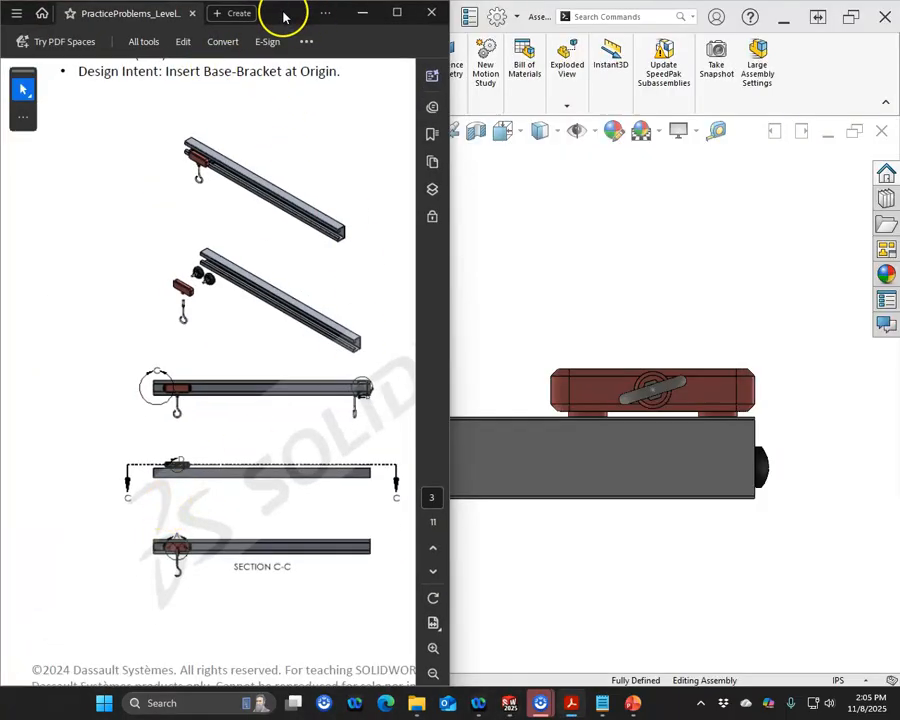
# Step: Review the practice problem drawing's views and detail callouts in the PDF viewer
pyautogui.moveTo(297, 17); pyautogui.dragTo(372, 20)
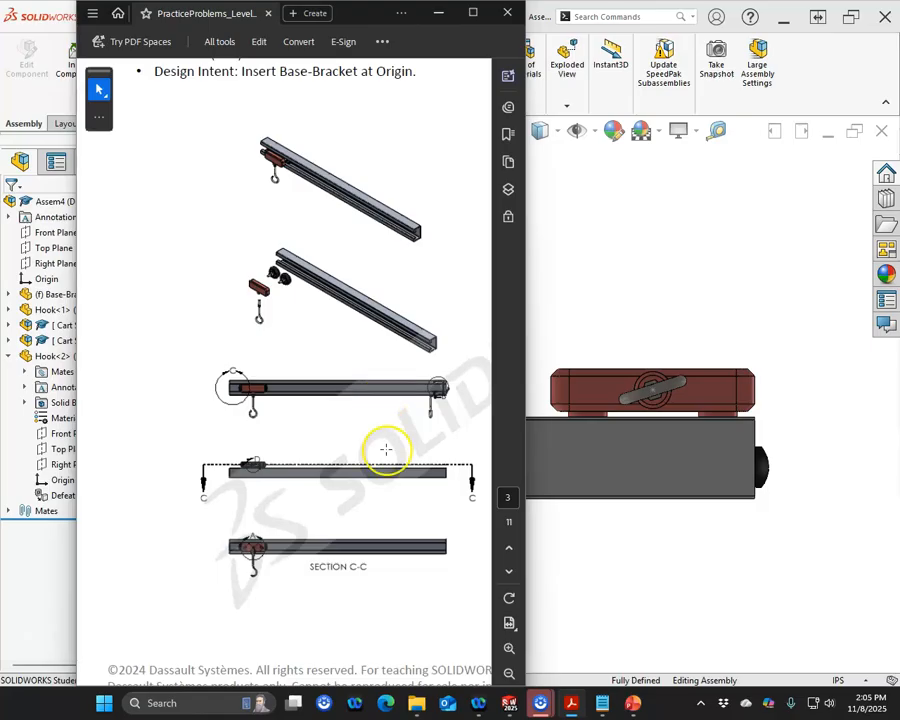
pyautogui.scroll(-3, 384, 452)
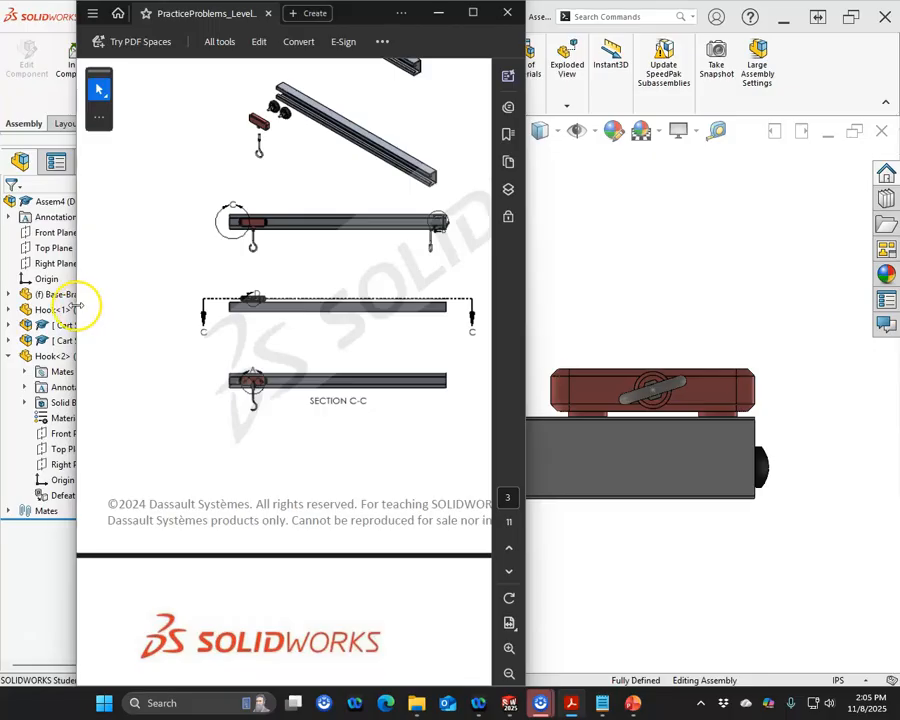
pyautogui.moveTo(75, 305); pyautogui.dragTo(0, 305)
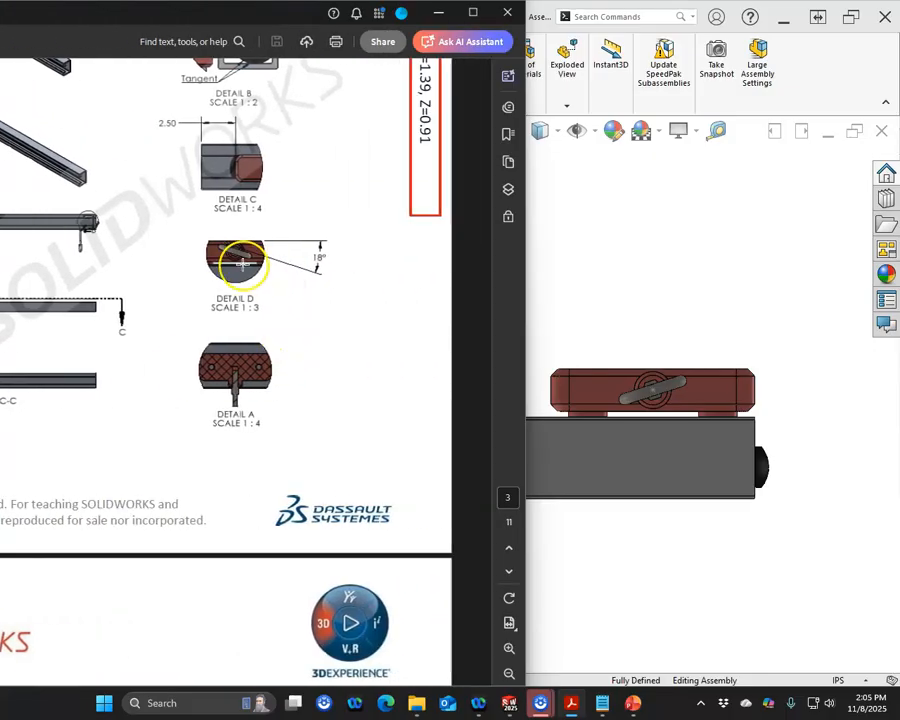
pyautogui.moveTo(221, 24); pyautogui.dragTo(0, 24)
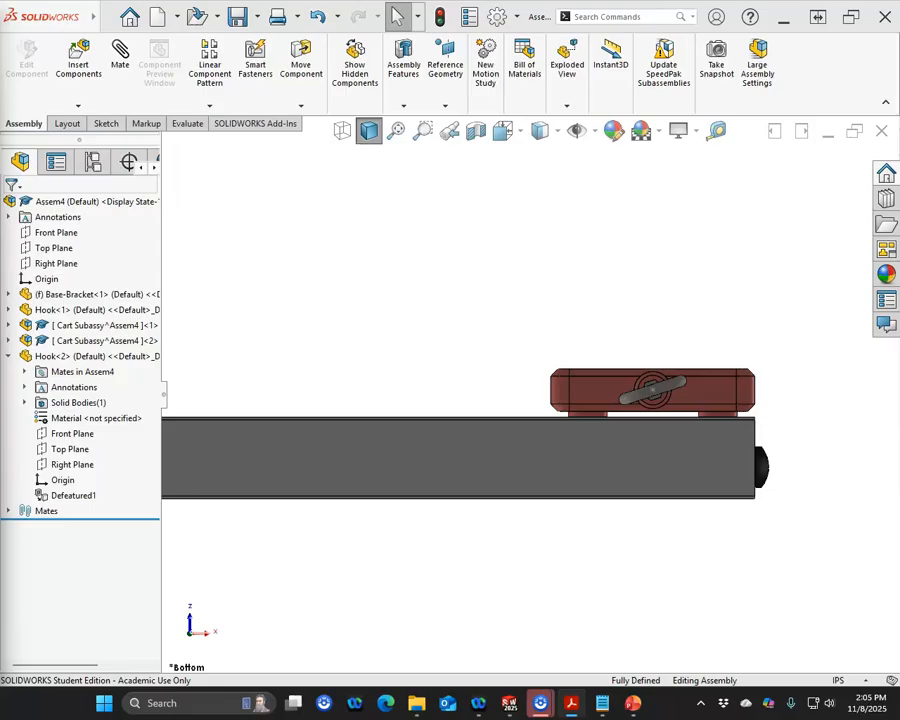
# Step: Flip the dimension direction of the second hook's angle mate
pyautogui.click(9, 511)
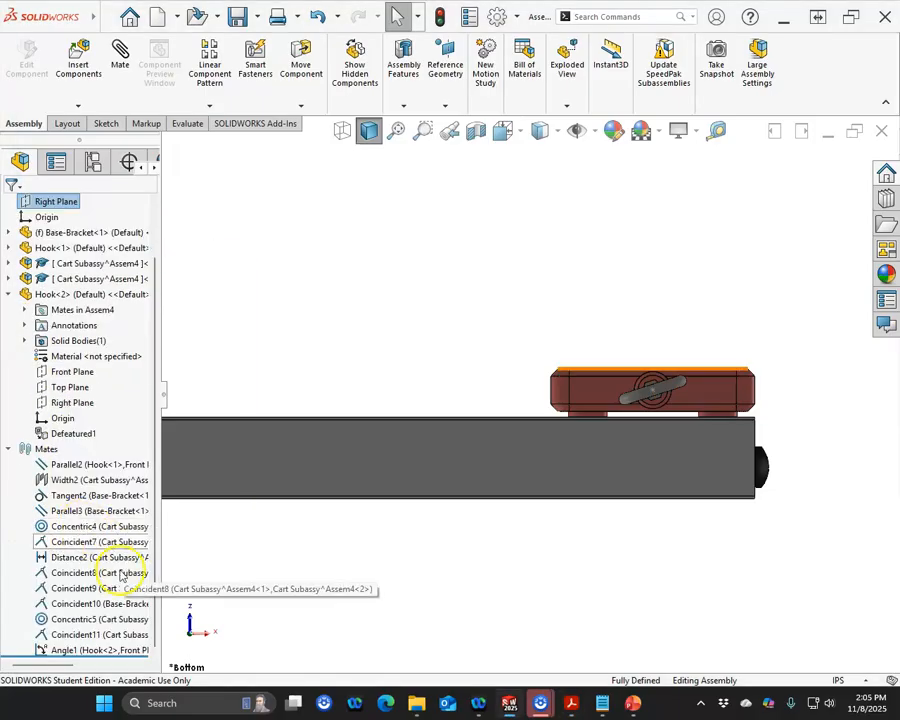
pyautogui.rightClick(112, 649)
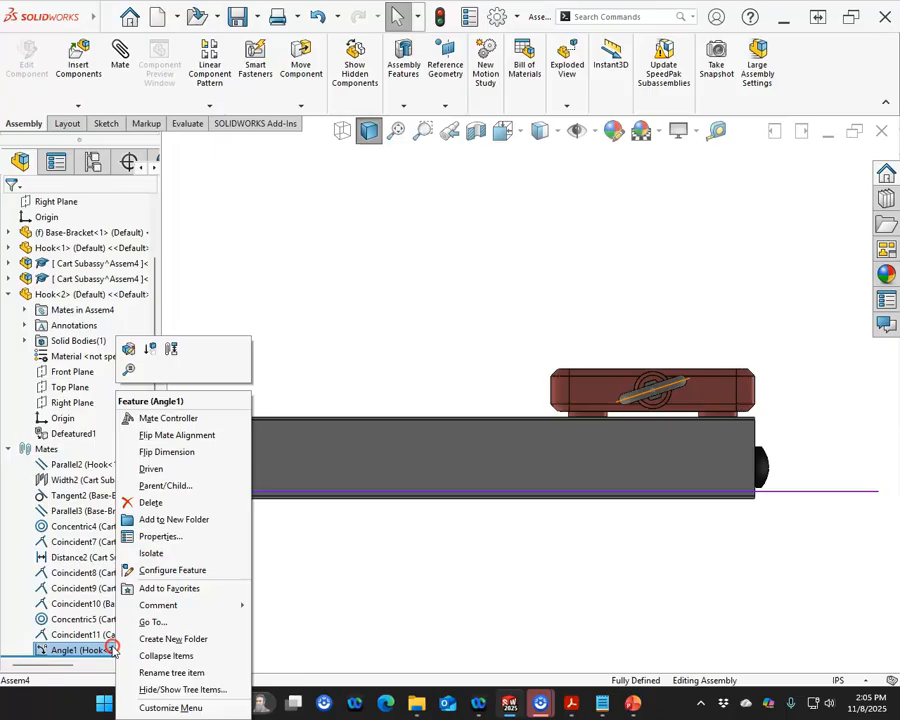
pyautogui.click(155, 452)
pyautogui.click(418, 327)
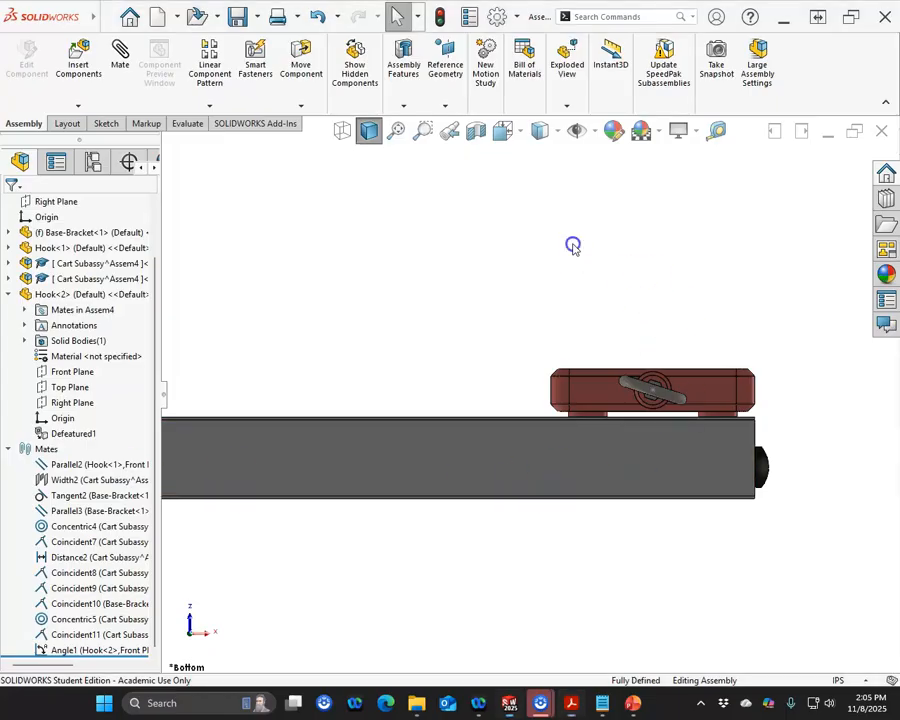
# Step: Show the assembly in isometric view and check its mass properties
pyautogui.hotkey('ctrl', '7')
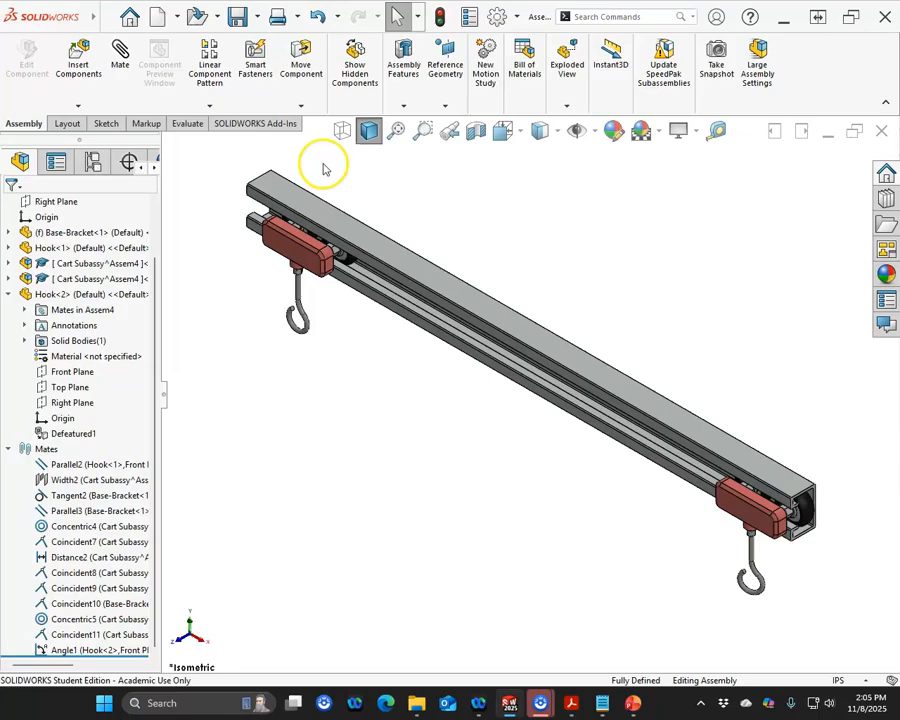
pyautogui.press('f')
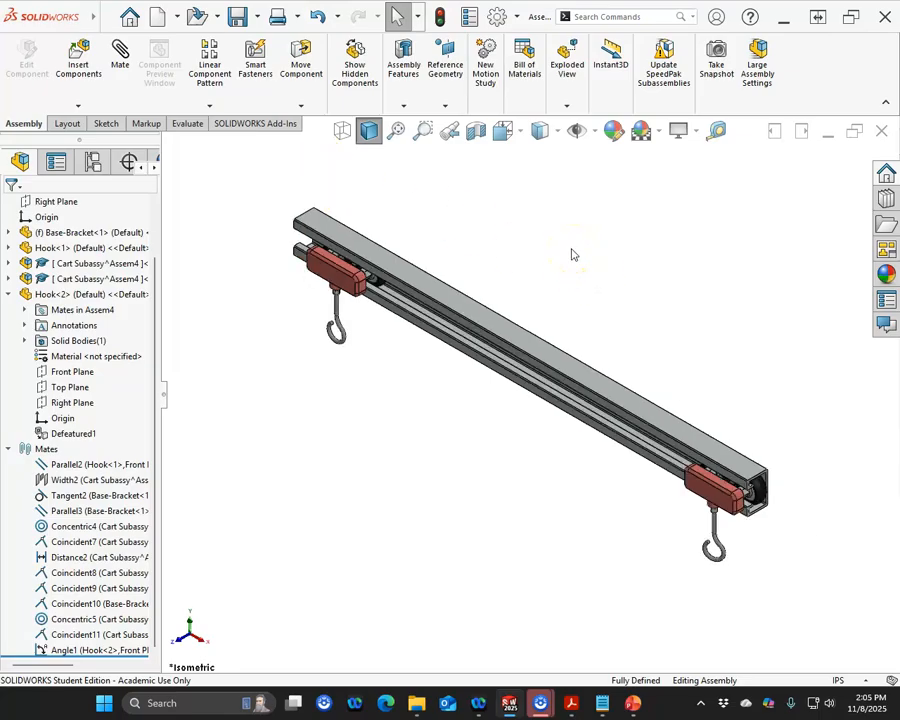
pyautogui.press('z')
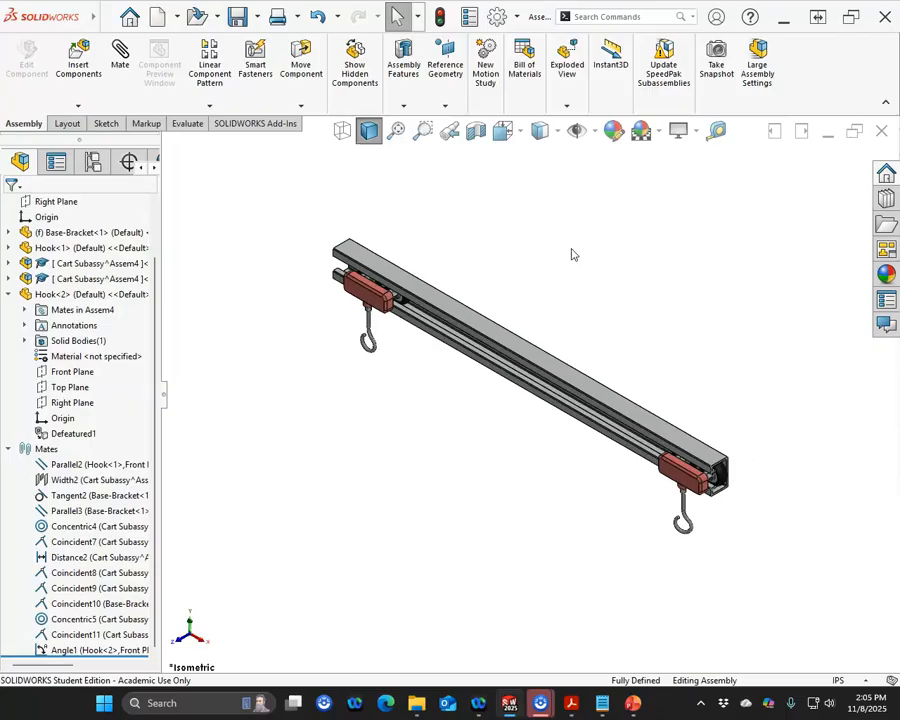
pyautogui.scroll(-2, 430, 255)
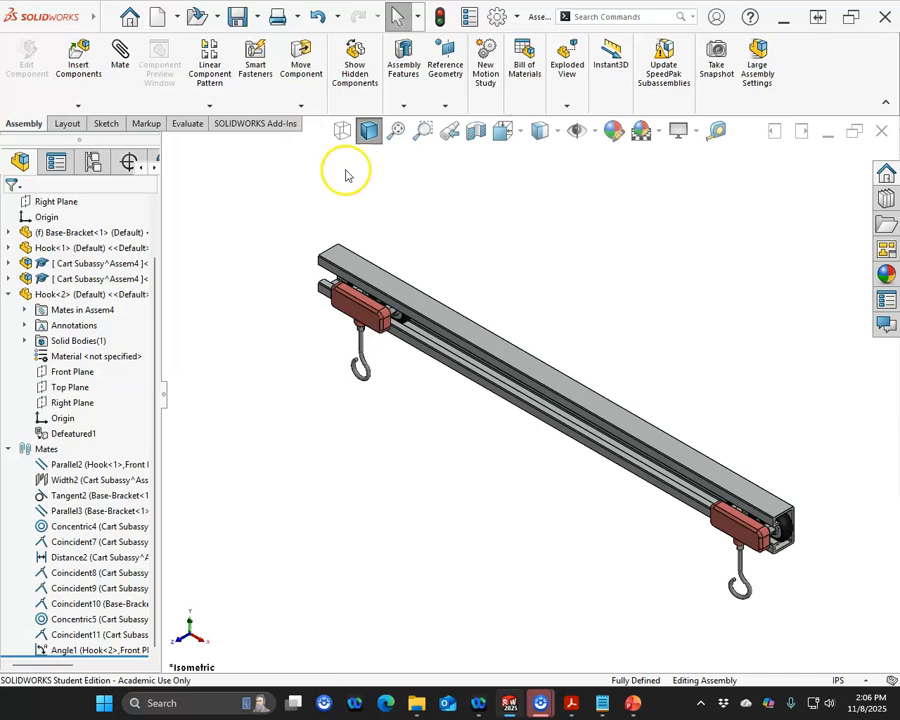
pyautogui.click(187, 123)
pyautogui.click(202, 62)
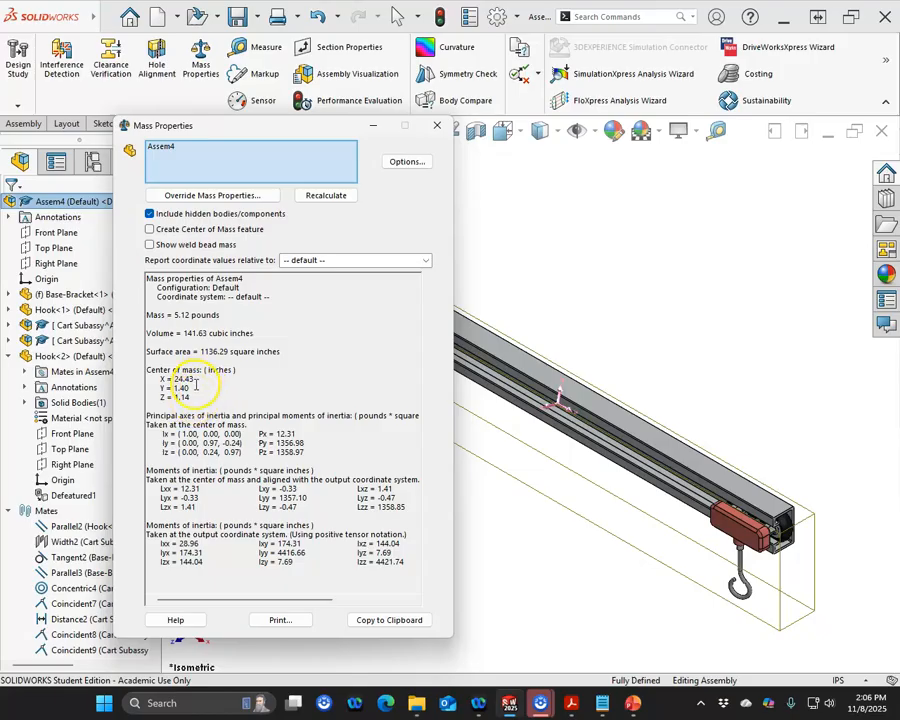
pyautogui.click(436, 125)
pyautogui.click(488, 466)
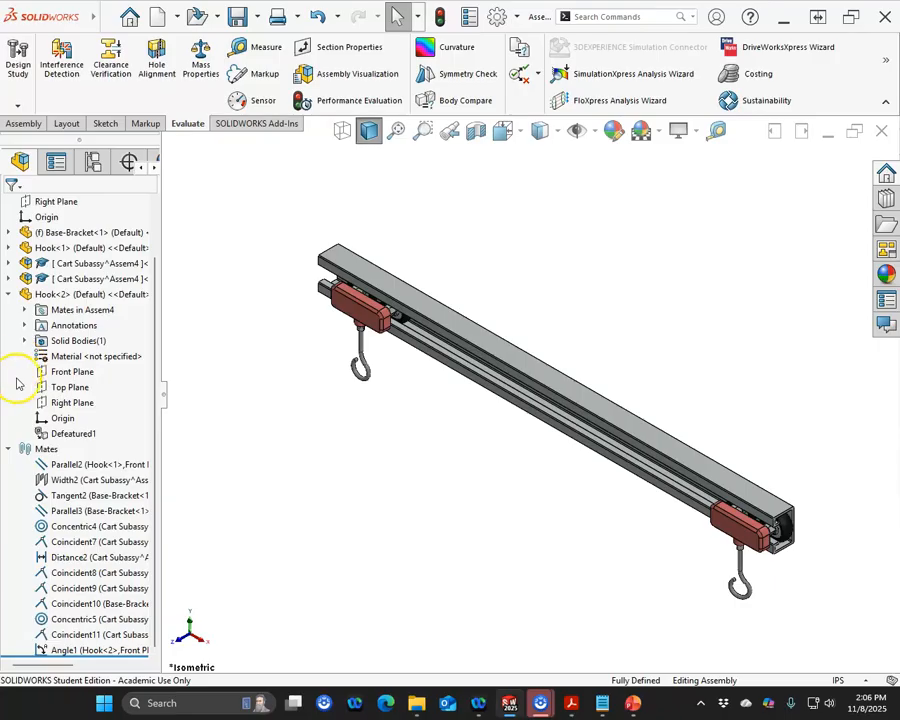
# Step: Suppress the second cart subassembly together with the second hook
pyautogui.click(8, 449)
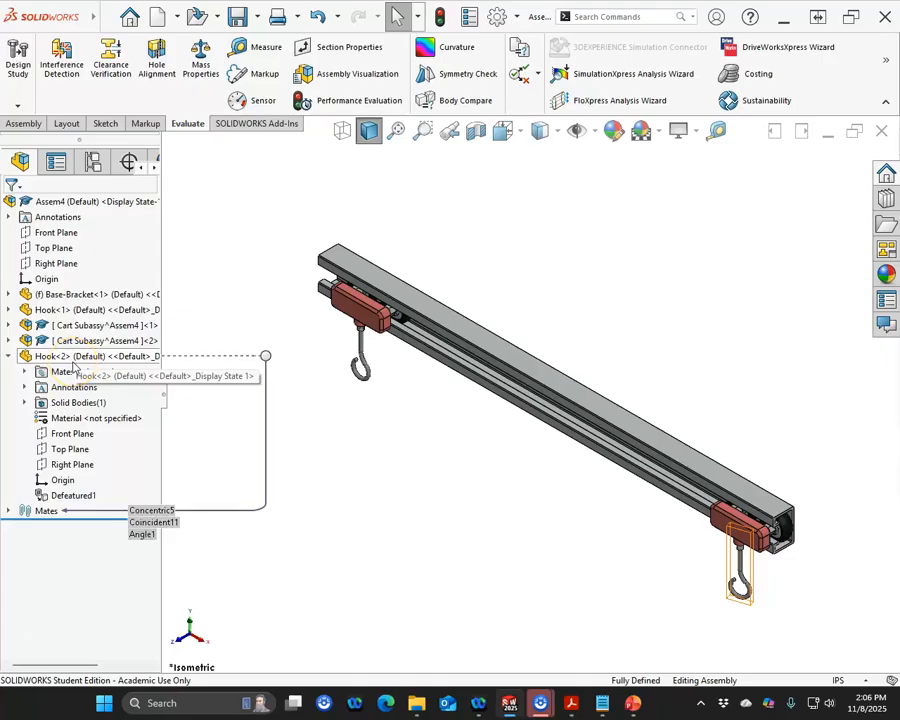
pyautogui.moveTo(62, 344)
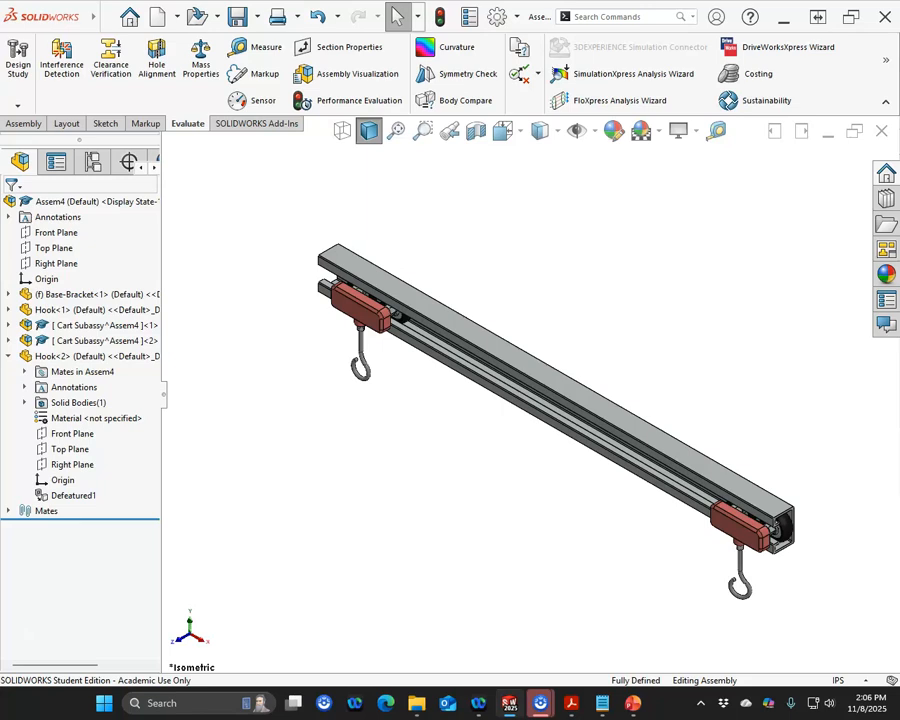
pyautogui.click(9, 357)
pyautogui.moveTo(283, 434); pyautogui.dragTo(291, 402, button='middle')
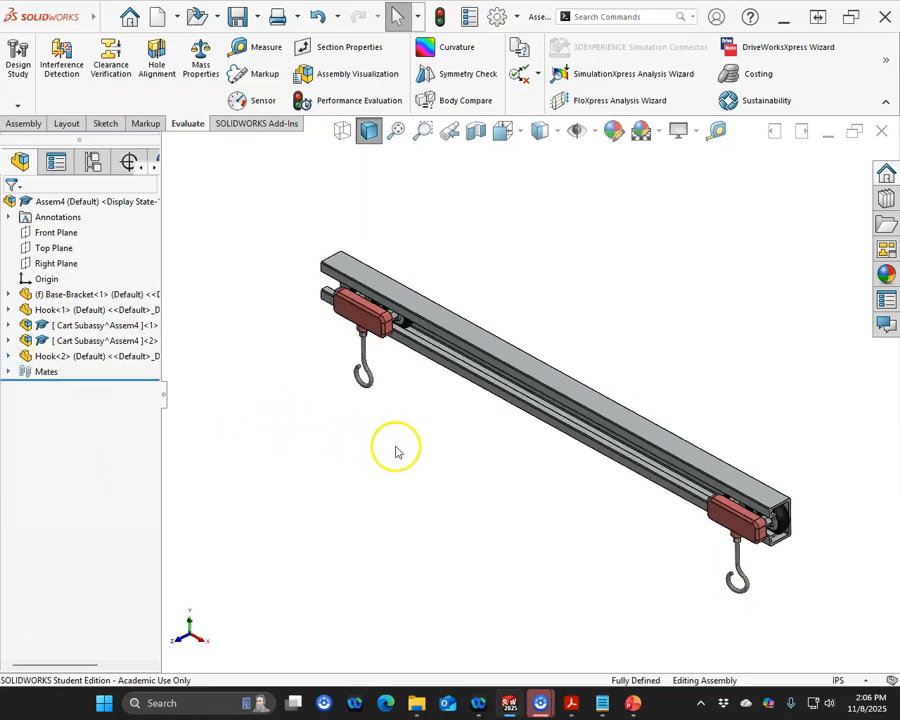
pyautogui.click(63, 341)
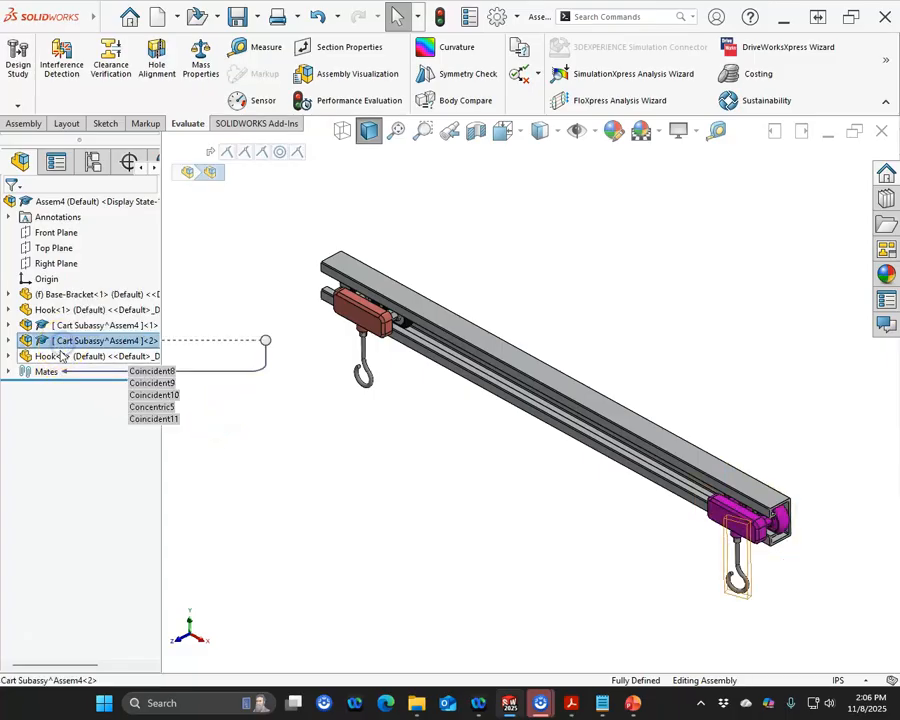
pyautogui.keyDown('ctrl'); pyautogui.click(62, 356); pyautogui.keyUp('ctrl')
pyautogui.click(183, 308)
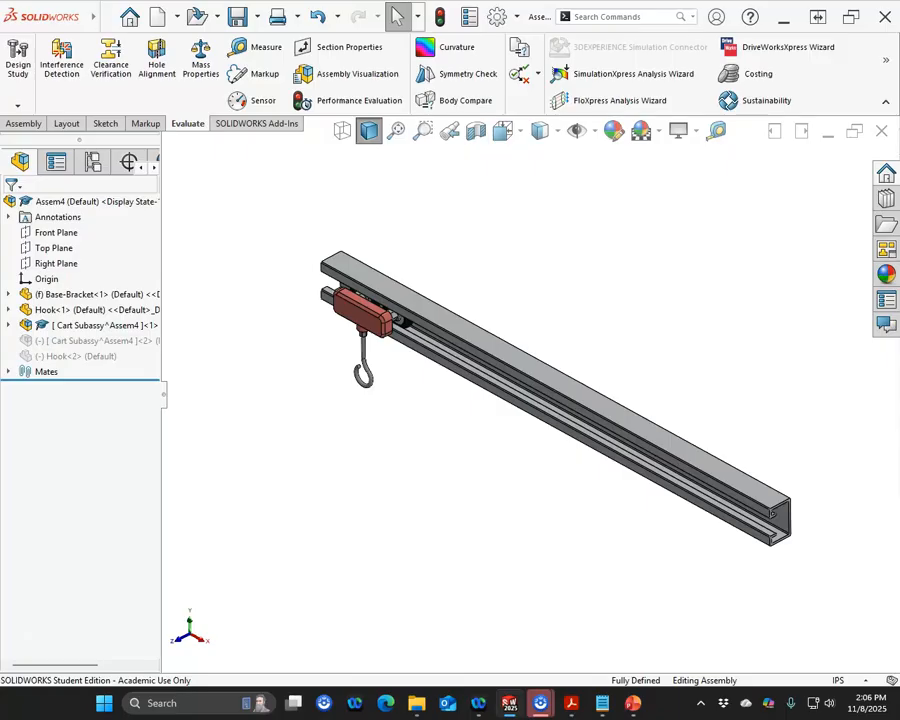
# Step: Set the Distance2 mate's distance between the first cart and bracket end to 19 in
pyautogui.click(9, 371)
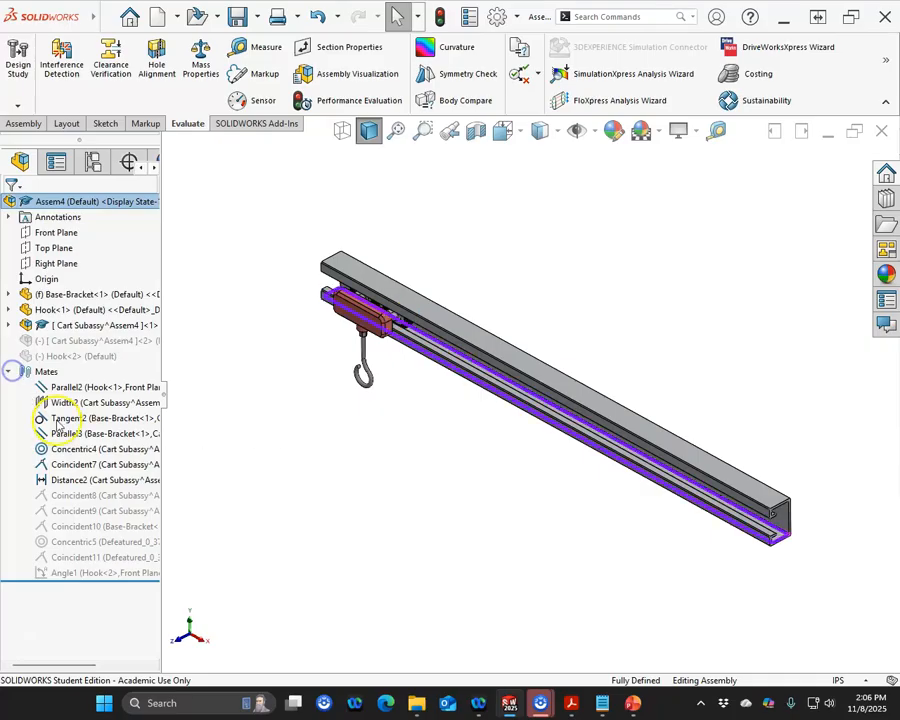
pyautogui.click(66, 479)
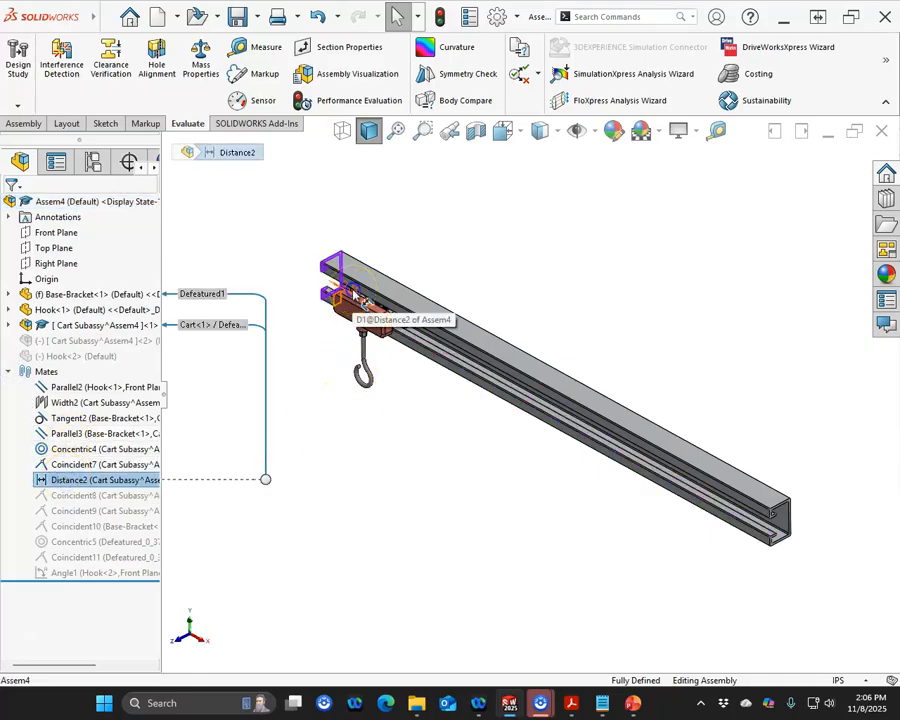
pyautogui.doubleClick(358, 297)
pyautogui.click(357, 241)
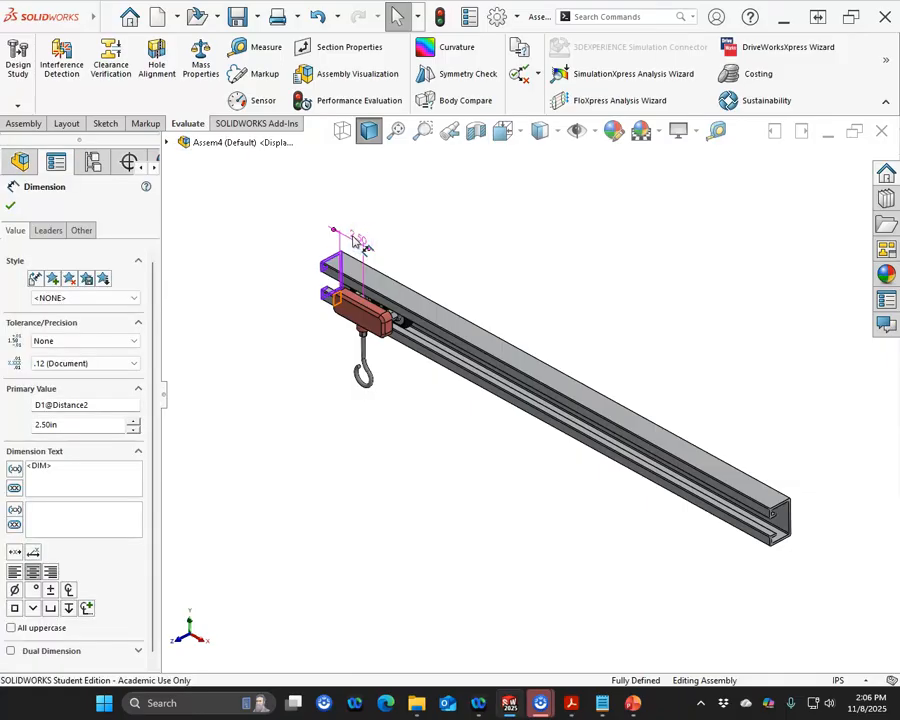
pyautogui.doubleClick(355, 239)
pyautogui.click(433, 264)
pyautogui.write('19')
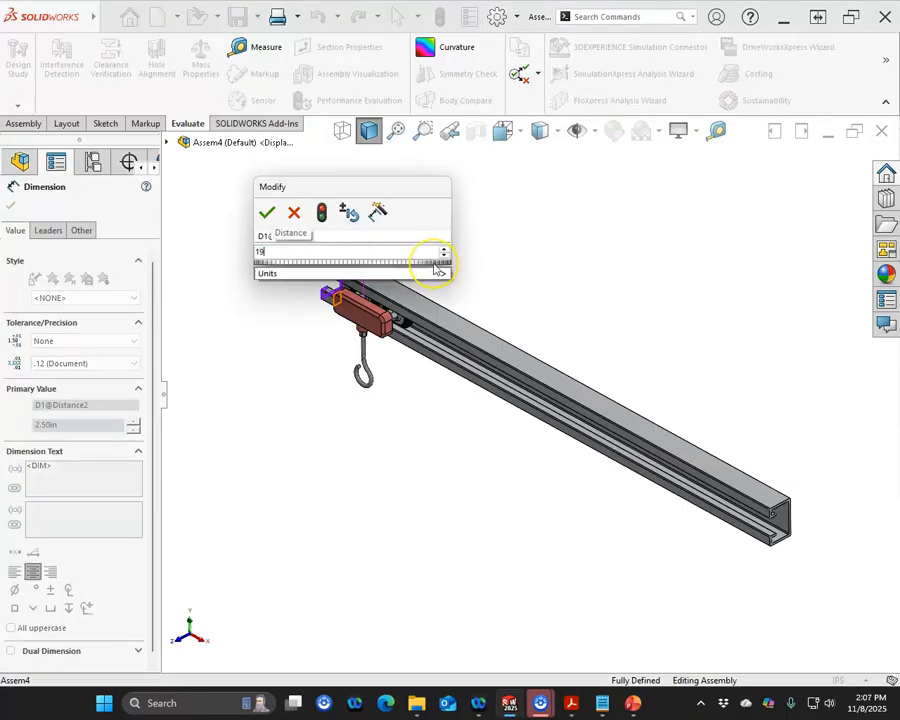
pyautogui.press('Return')
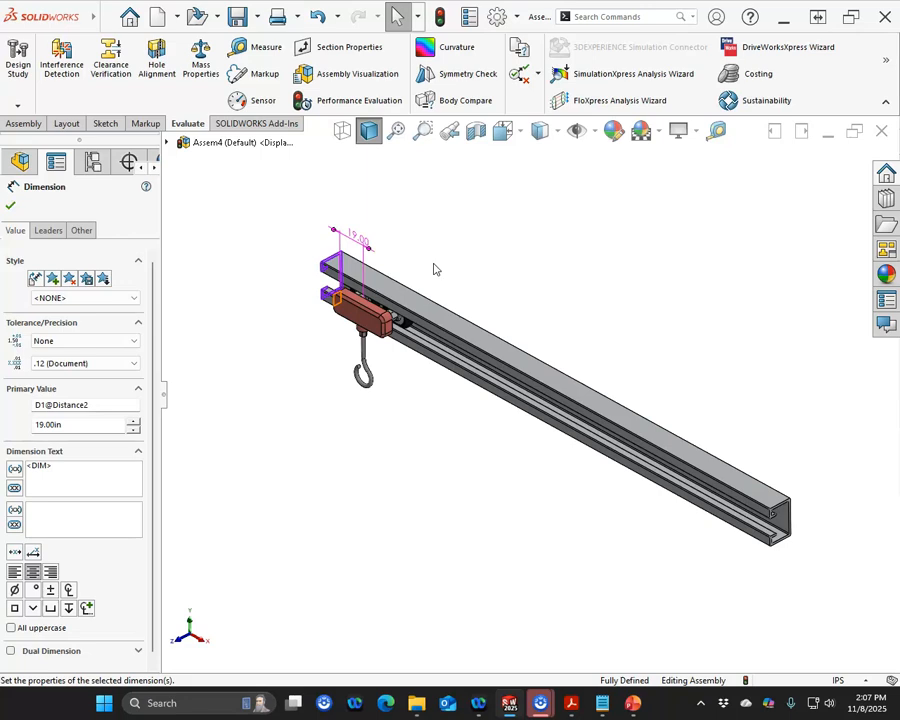
# Step: Rebuild the assembly and reopen the Distance2 mate to review it before accepting
pyautogui.click(440, 17)
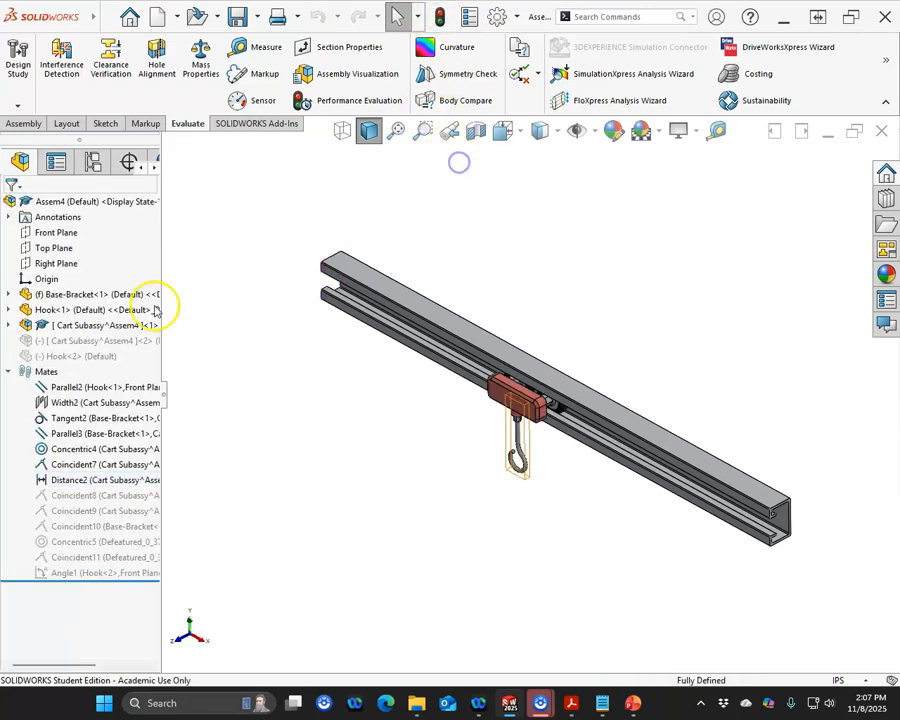
pyautogui.rightClick(88, 480)
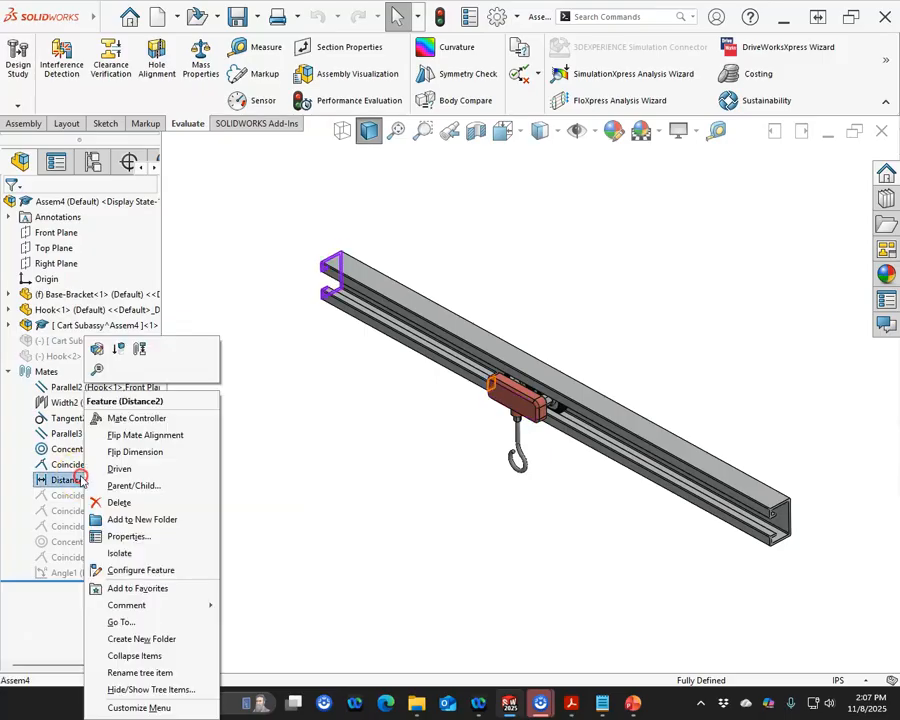
pyautogui.click(96, 348)
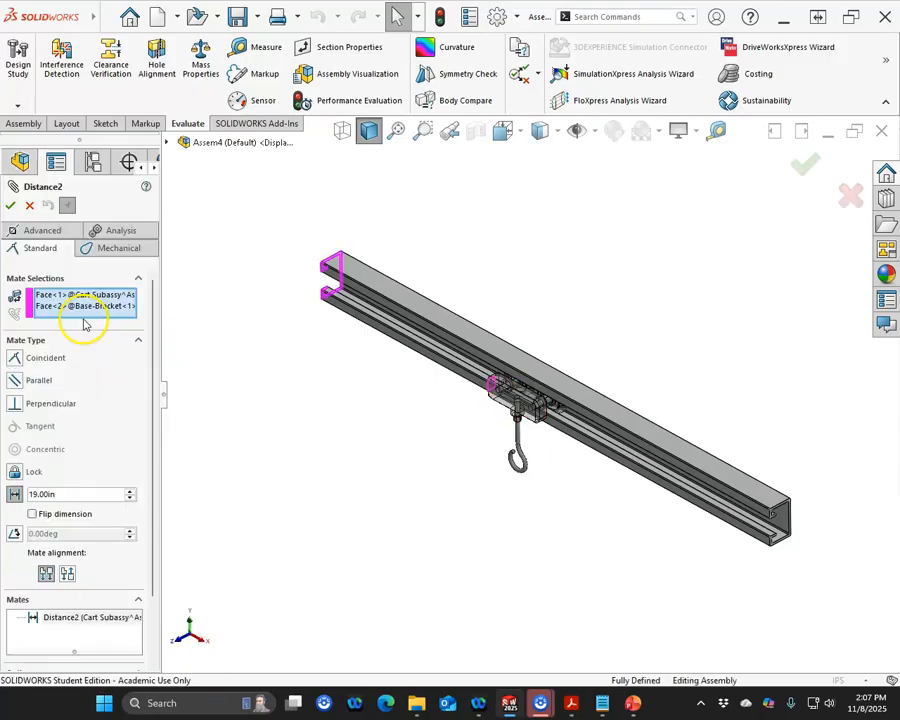
pyautogui.click(10, 204)
pyautogui.click(10, 204)
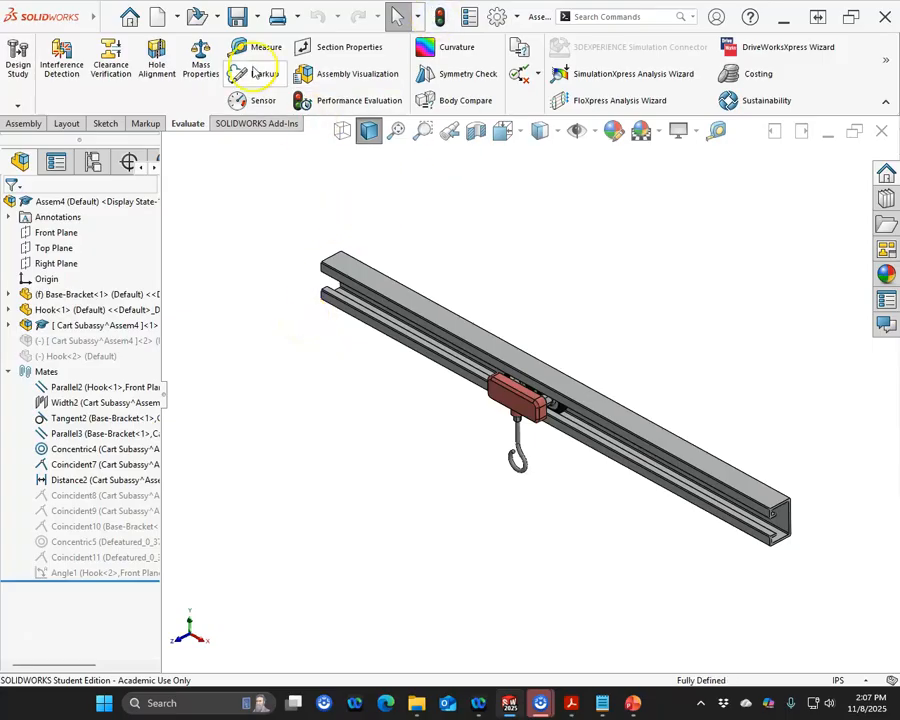
# Step: Save the assembly as 9_2, saving its virtual components internally
pyautogui.click(237, 16)
pyautogui.click(517, 350)
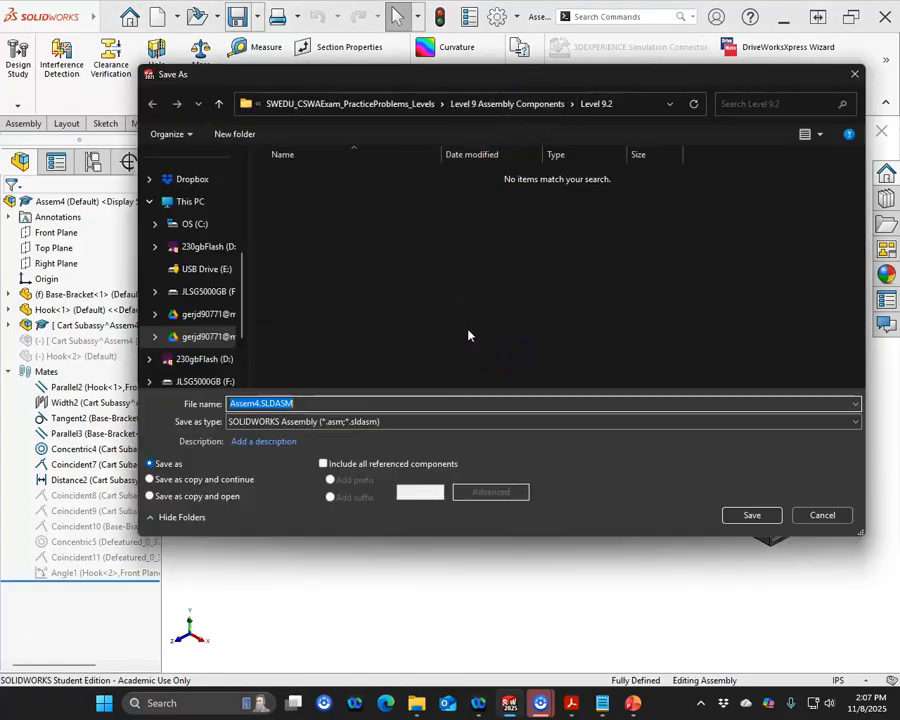
pyautogui.write('9')
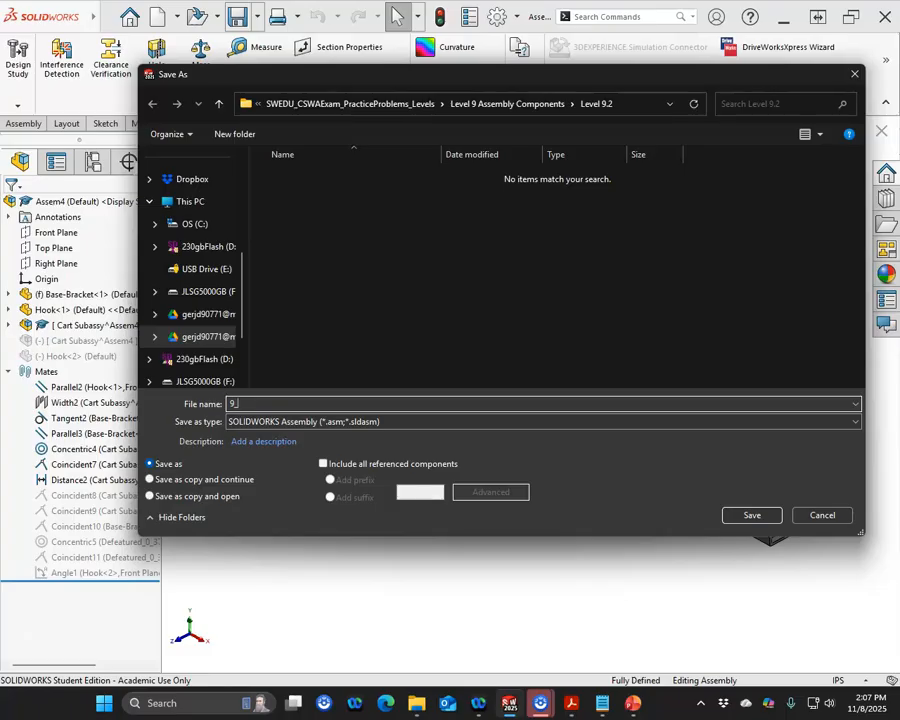
pyautogui.write('_2')
pyautogui.click(752, 515)
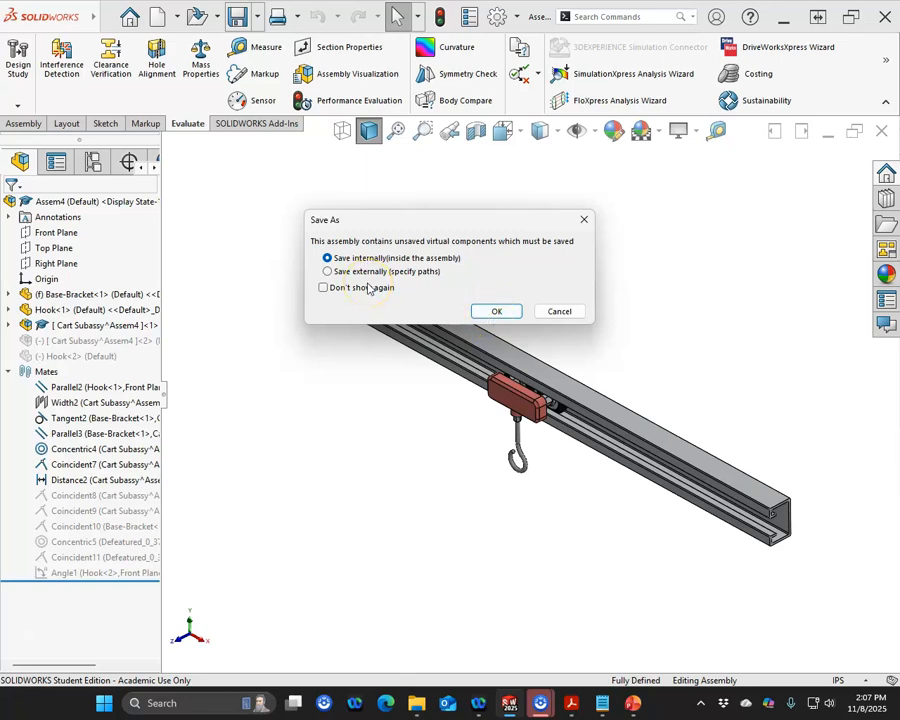
pyautogui.click(494, 311)
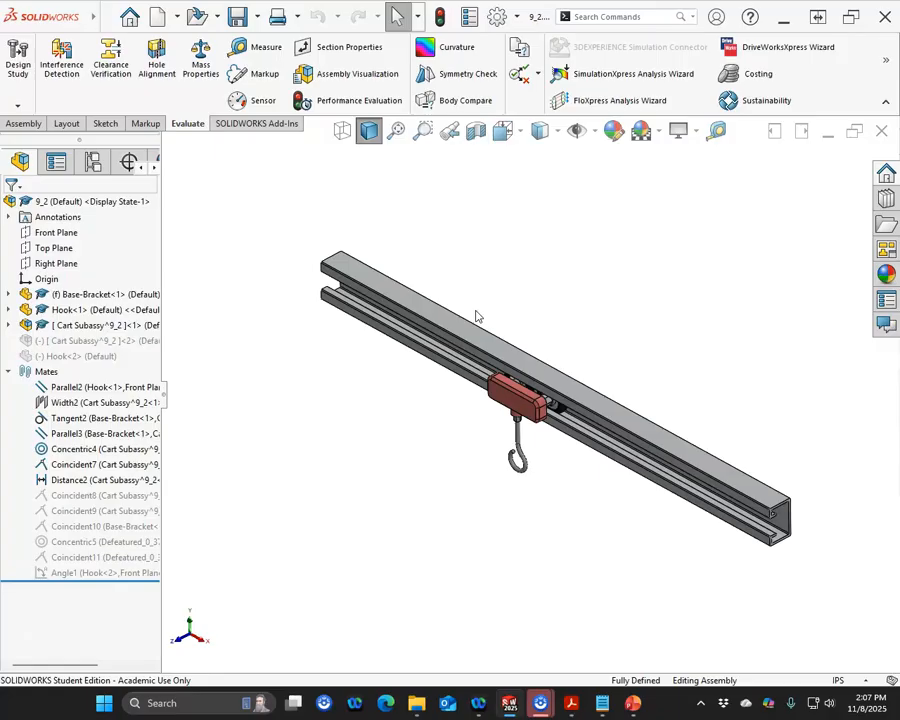
# Step: Check the assembly's mass properties and expand the first hook in the design tree
pyautogui.click(200, 62)
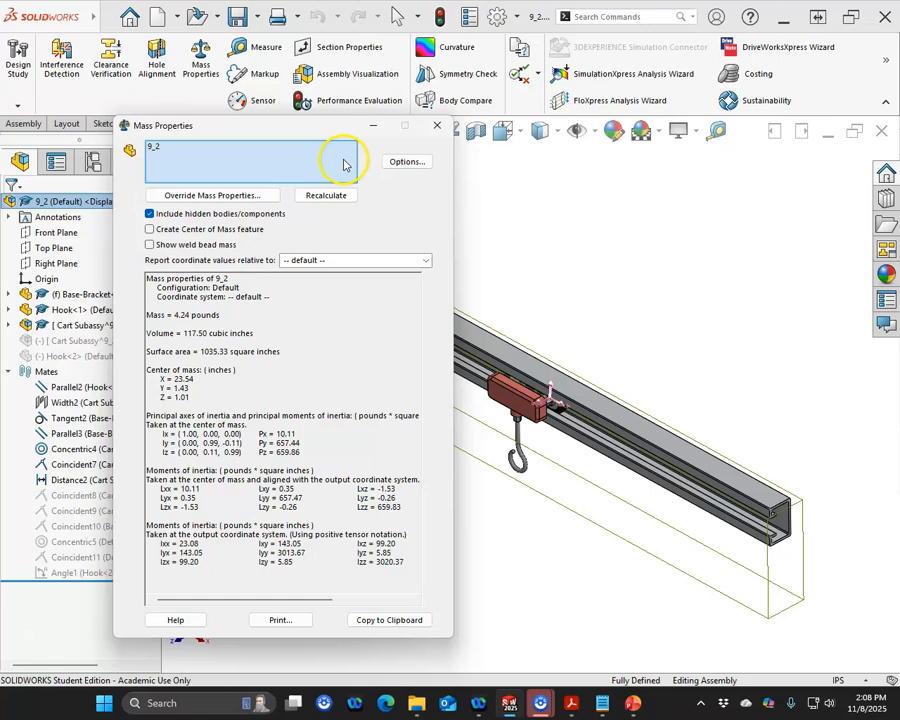
pyautogui.click(437, 125)
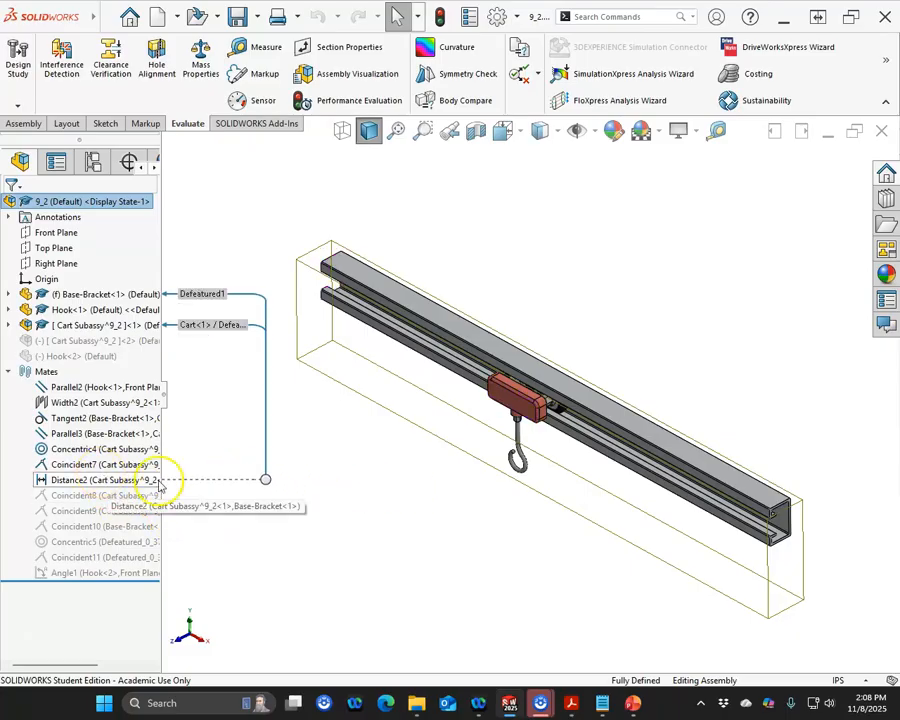
pyautogui.click(9, 372)
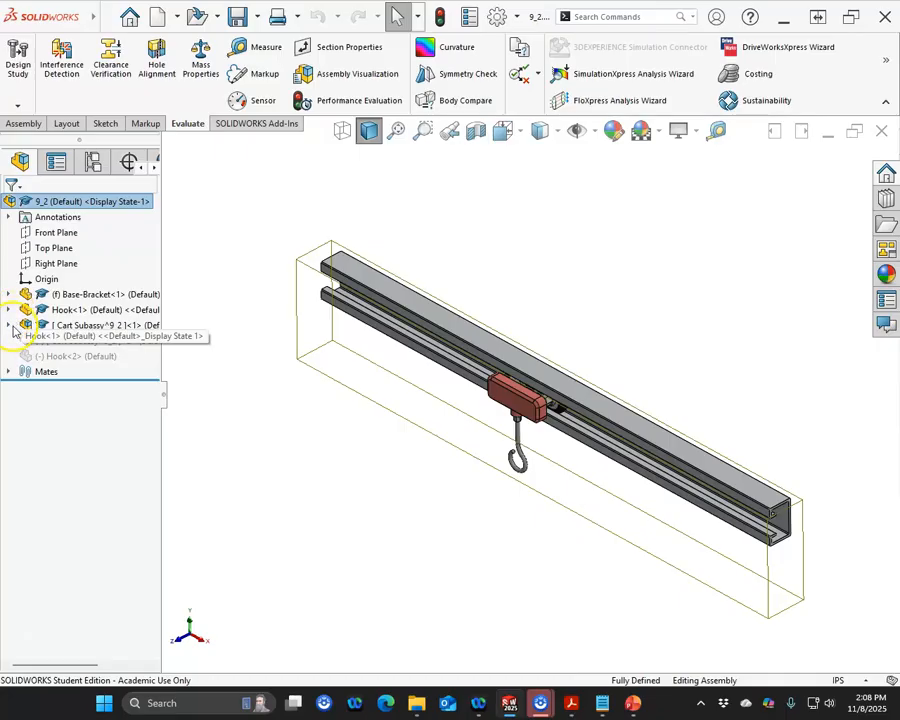
pyautogui.click(9, 309)
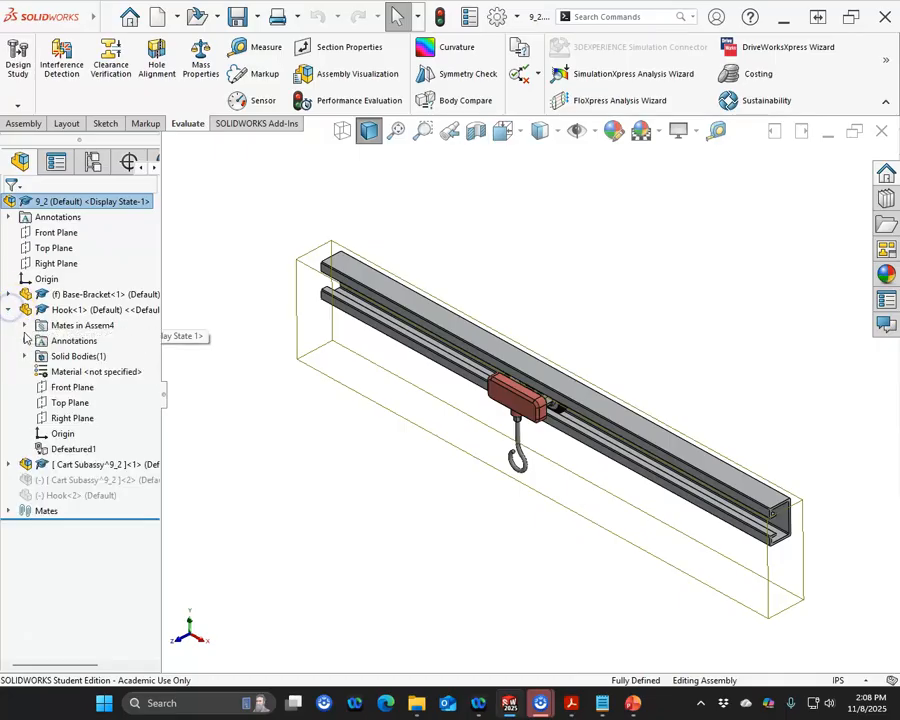
# Step: Edit the hook's Parallel2 mate, changing it to an Angle mate of 58 deg between the hook's Right Plane and the Front Plane
pyautogui.click(24, 325)
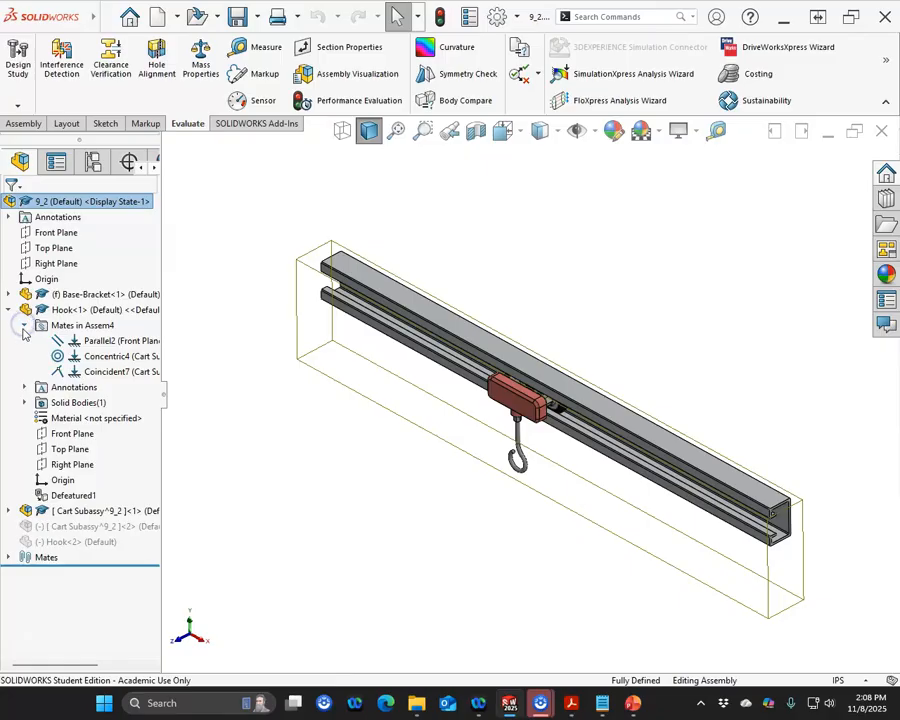
pyautogui.click(100, 342)
pyautogui.click(100, 342)
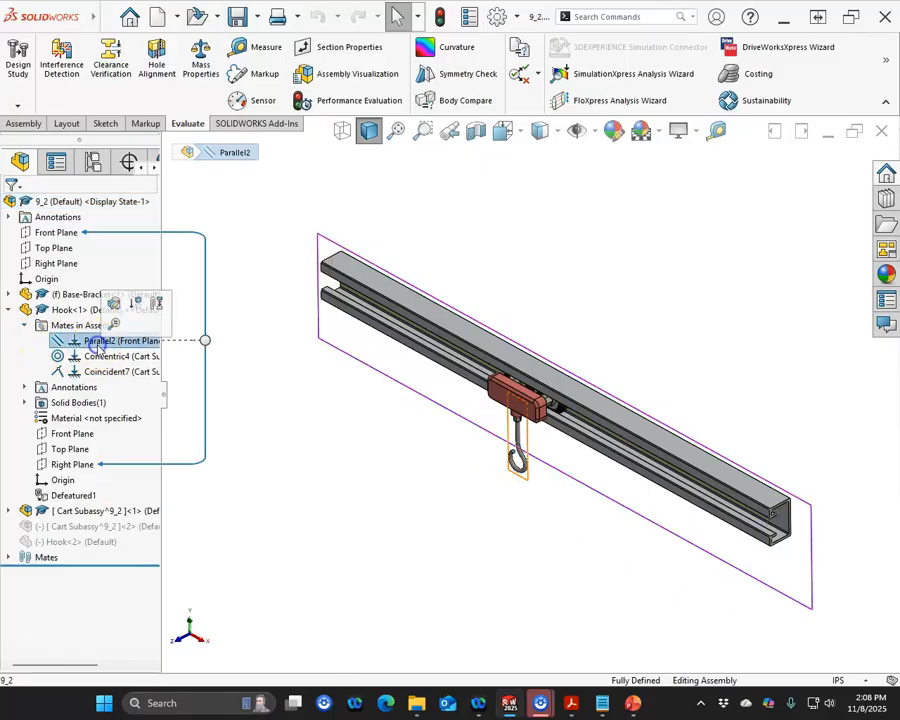
pyautogui.rightClick(99, 346)
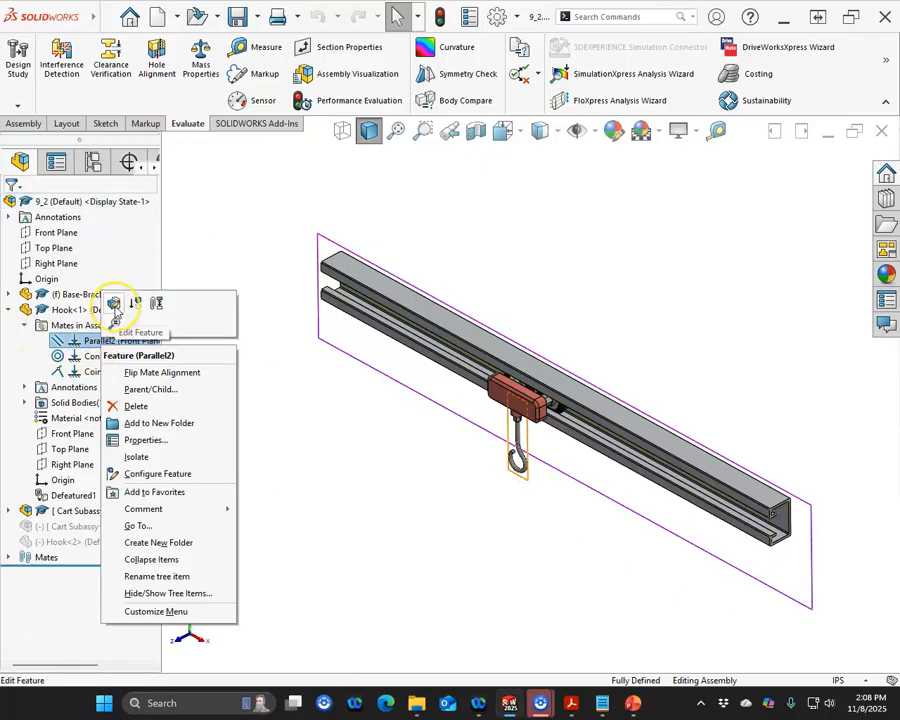
pyautogui.click(116, 311)
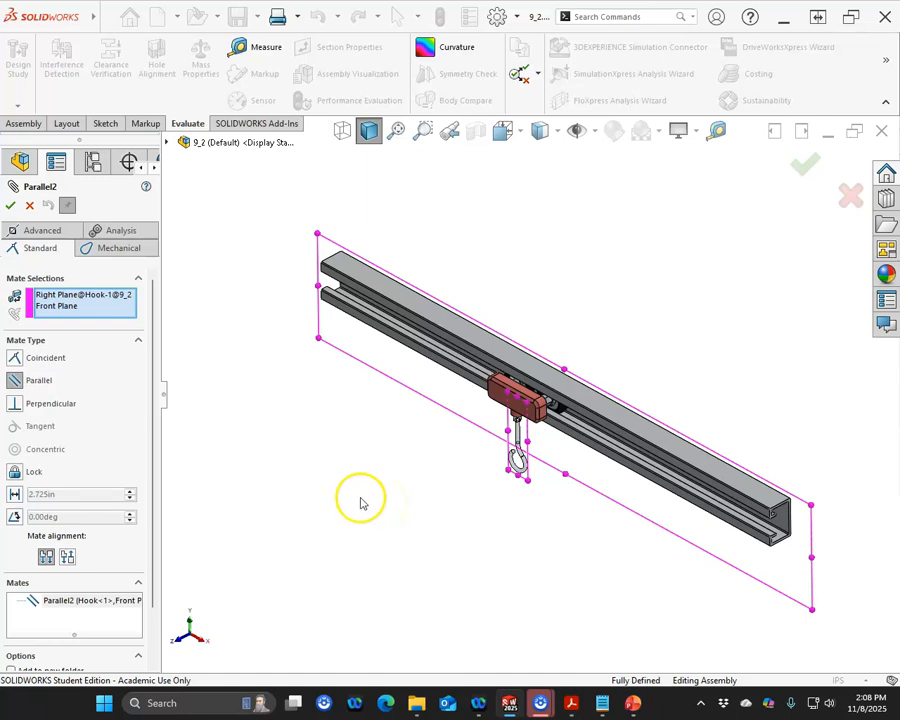
pyautogui.click(77, 514)
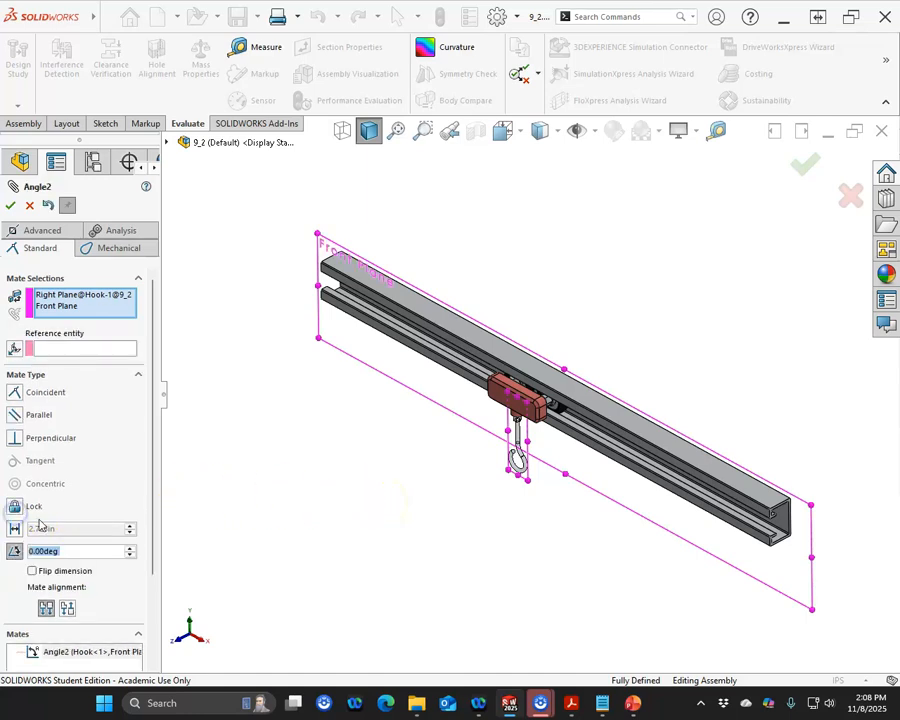
pyautogui.write('58')
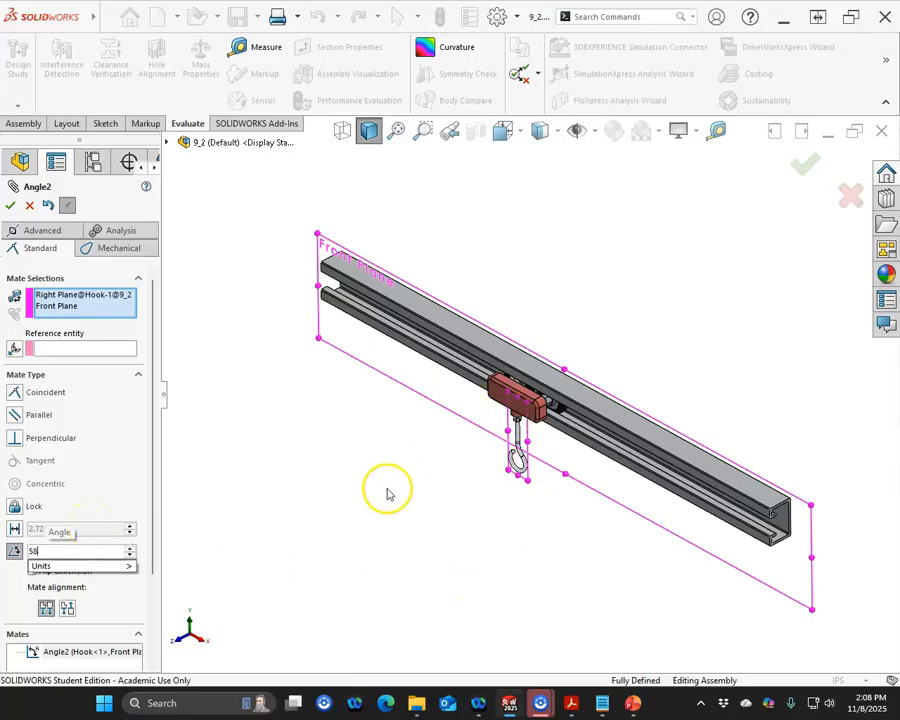
pyautogui.press('Return')
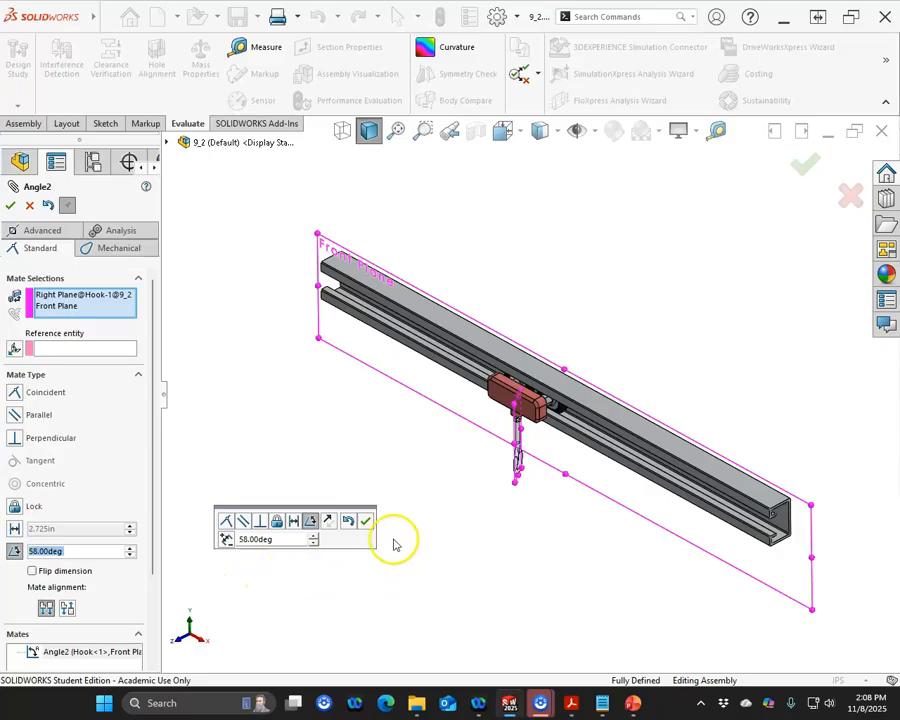
pyautogui.click(480, 598)
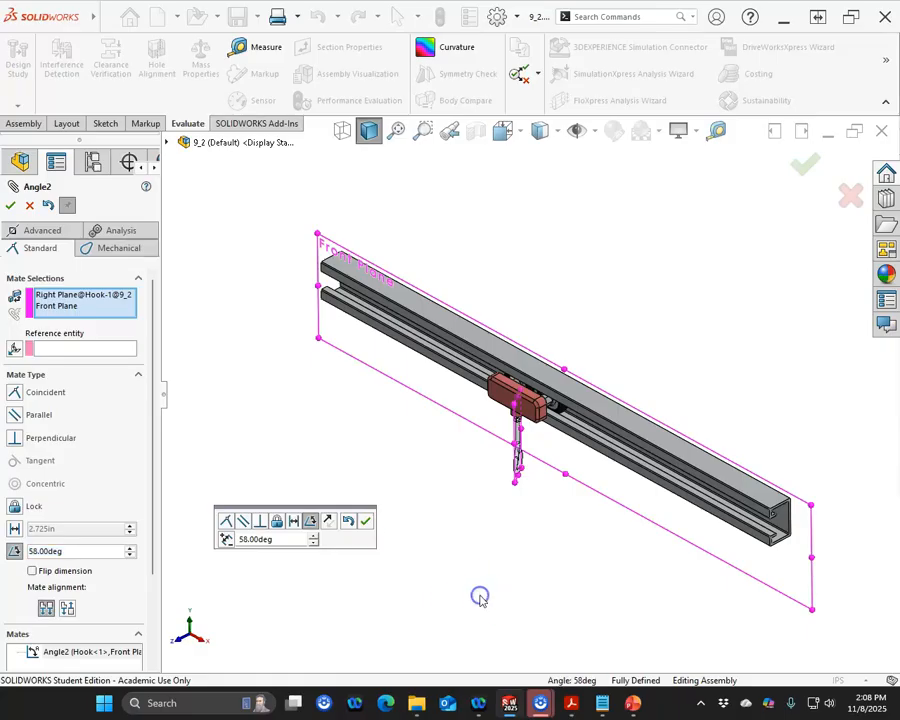
# Step: Flip the angle mate's dimension direction and finish the mate
pyautogui.hotkey('ctrl', '6')
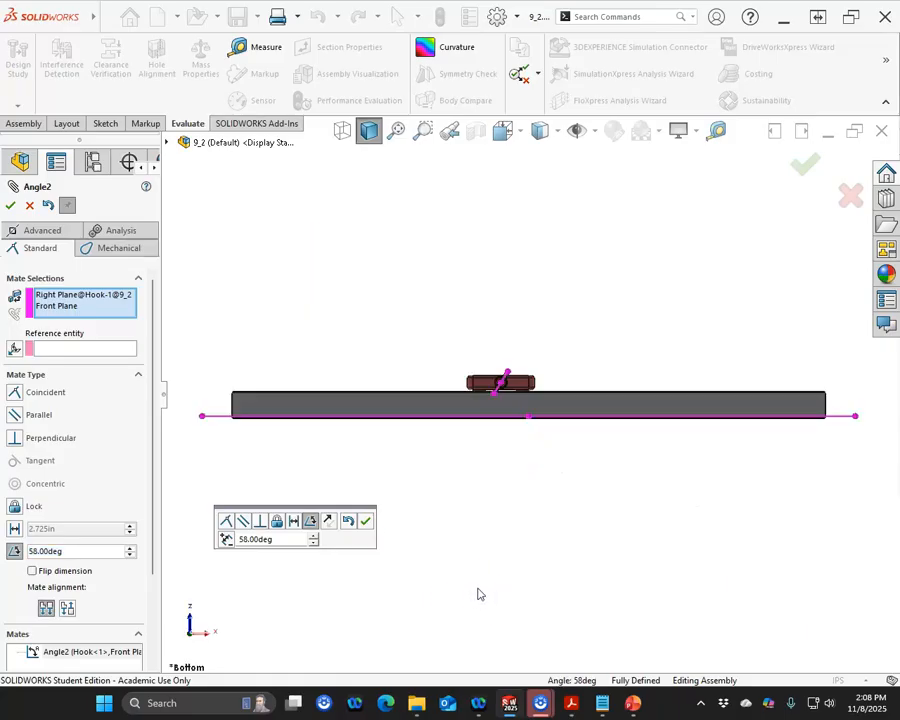
pyautogui.click(485, 592)
pyautogui.click(227, 539)
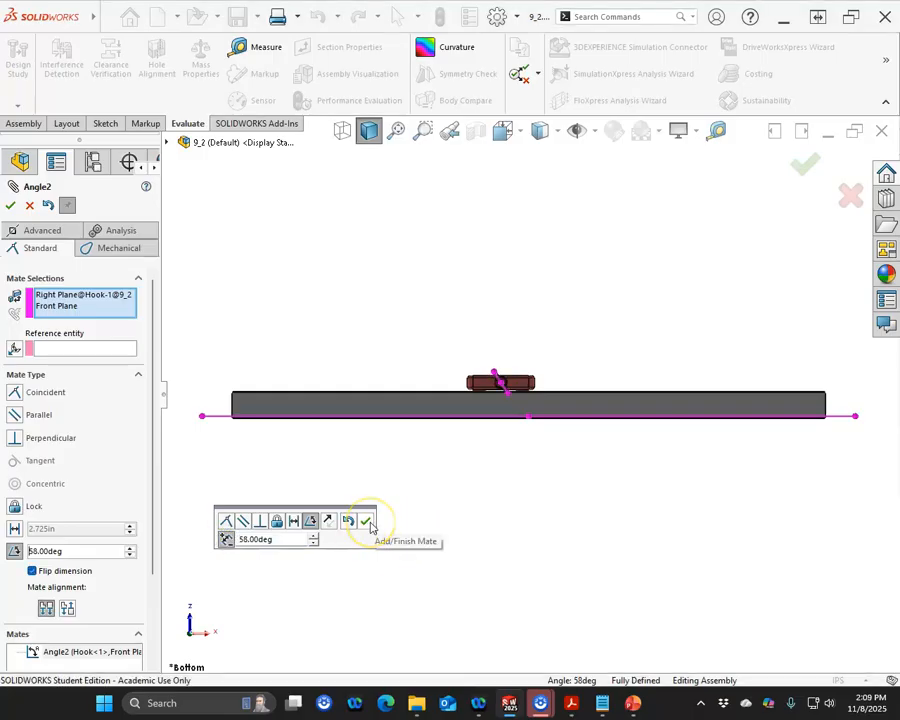
pyautogui.click(366, 521)
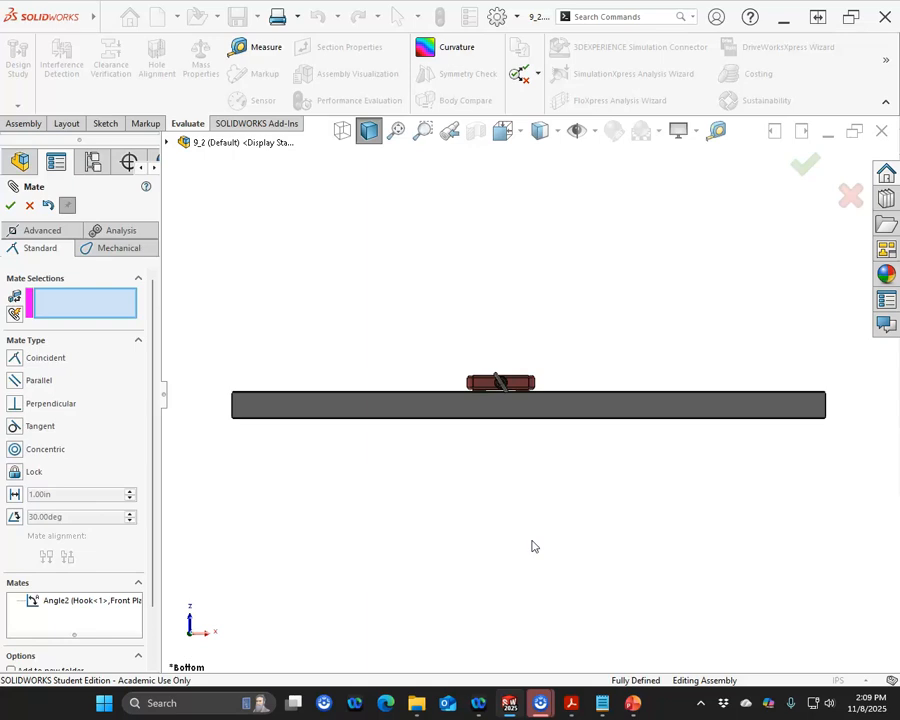
pyautogui.hotkey('ctrl', '7')
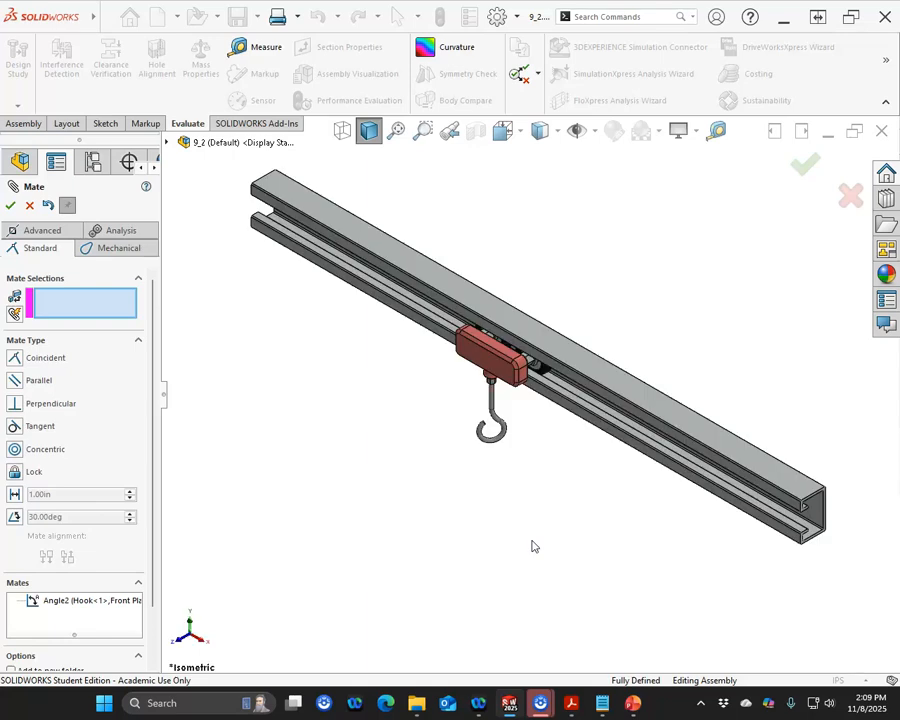
pyautogui.click(12, 207)
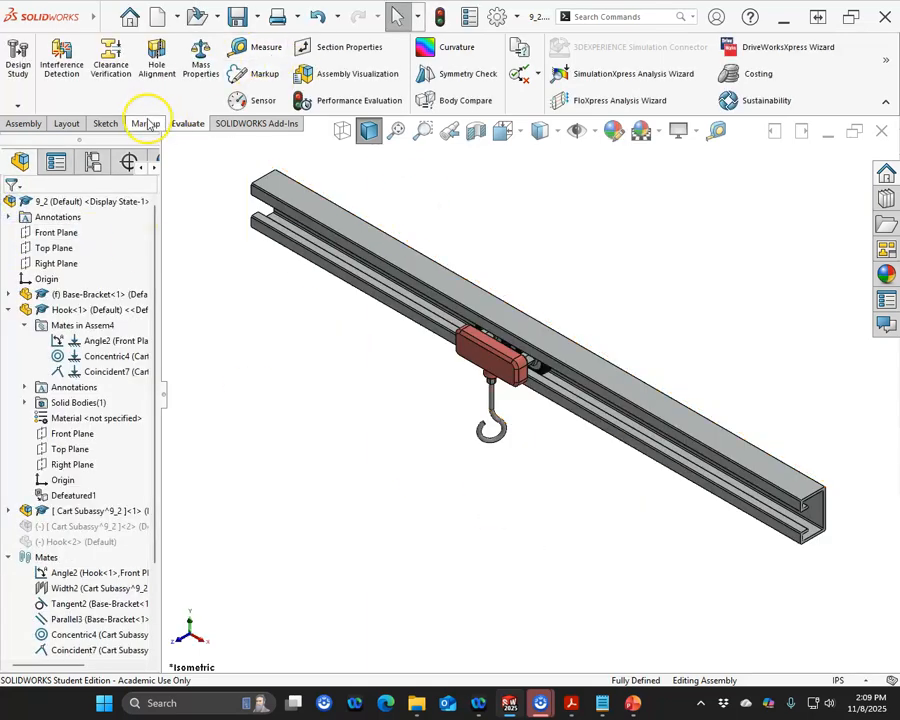
# Step: Check the assembly's mass properties
pyautogui.click(200, 68)
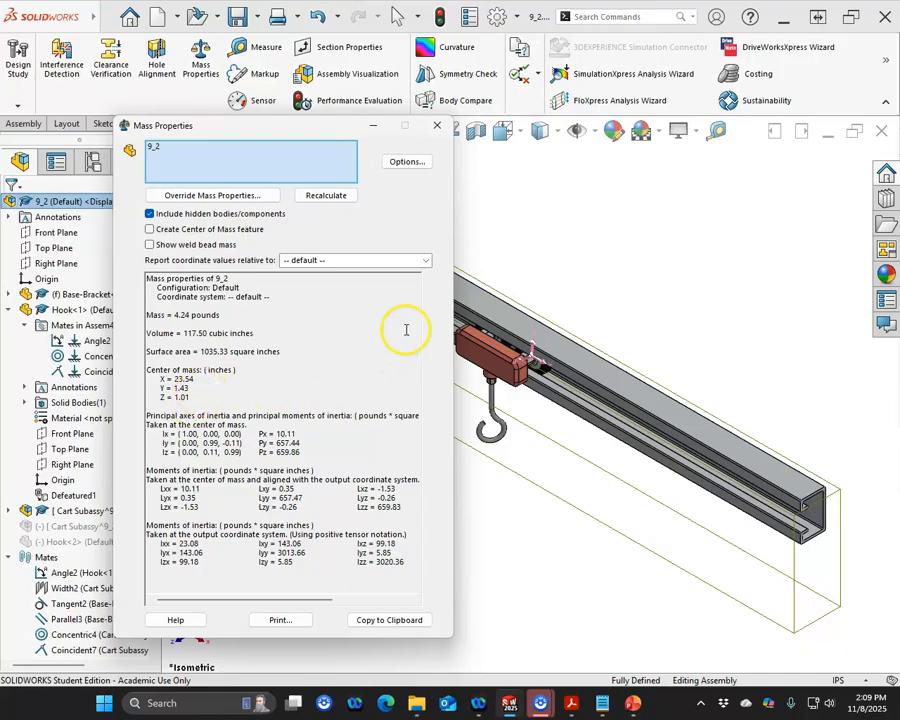
pyautogui.click(437, 125)
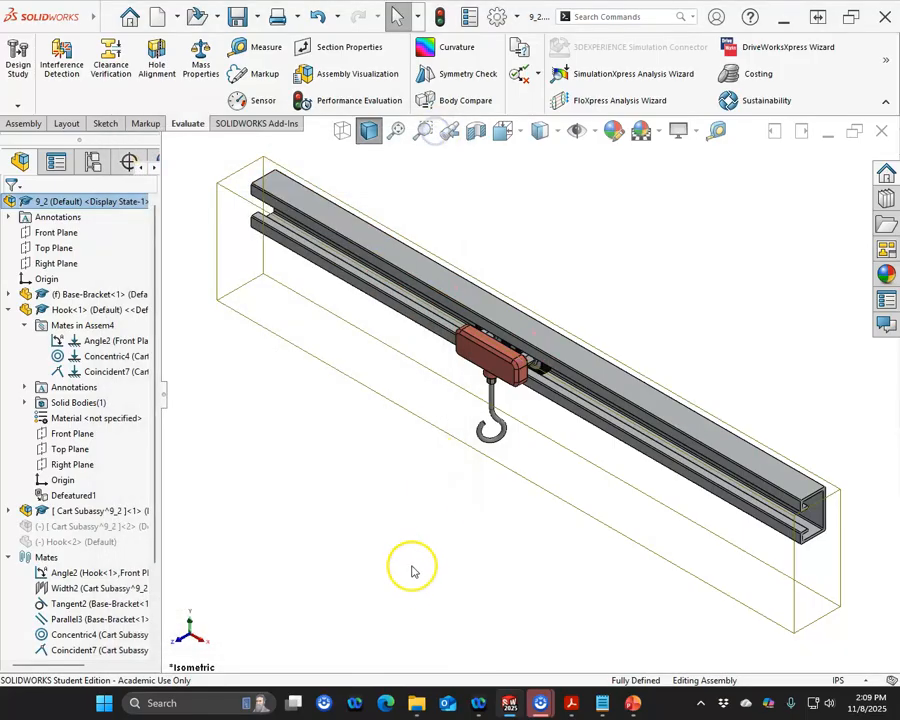
# Step: Collapse the hook's branch in the design tree and save the assembly
pyautogui.click(422, 530)
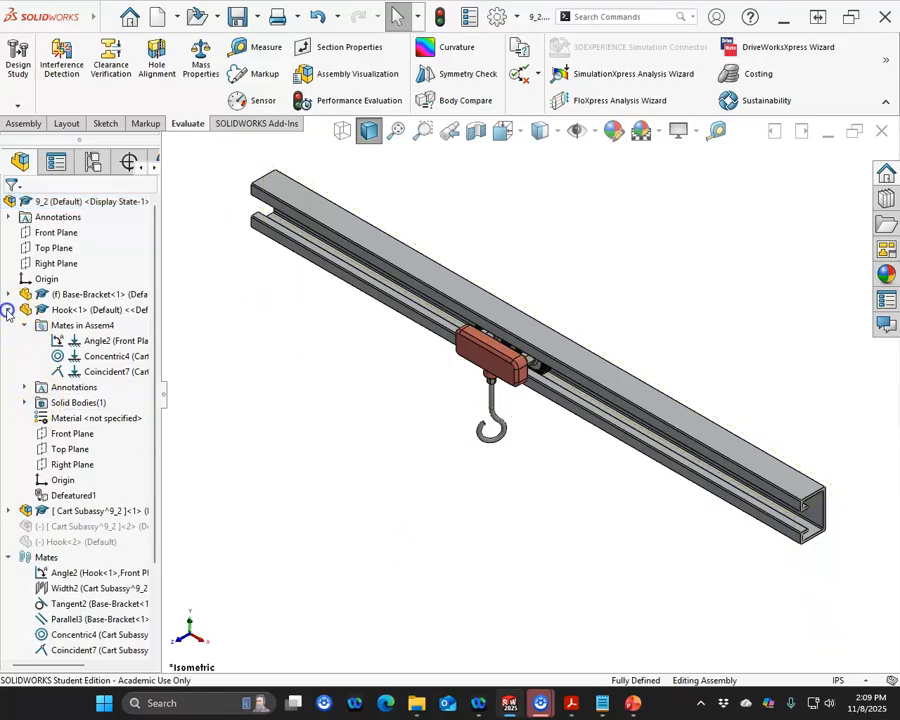
pyautogui.click(8, 310)
pyautogui.moveTo(405, 475); pyautogui.dragTo(428, 458, button='middle')
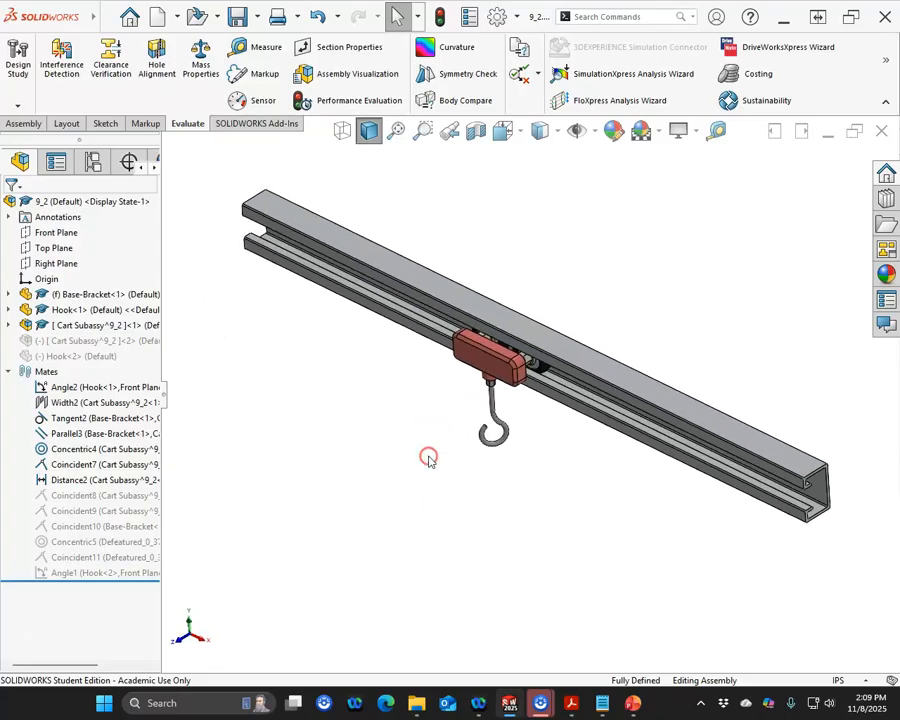
pyautogui.hotkey('ctrl', 's')
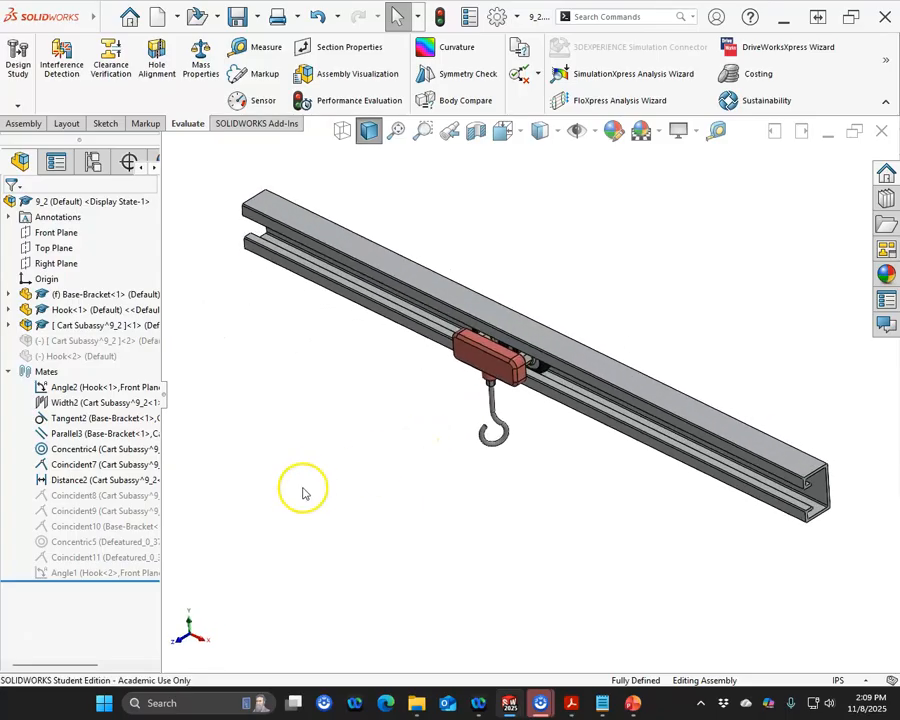